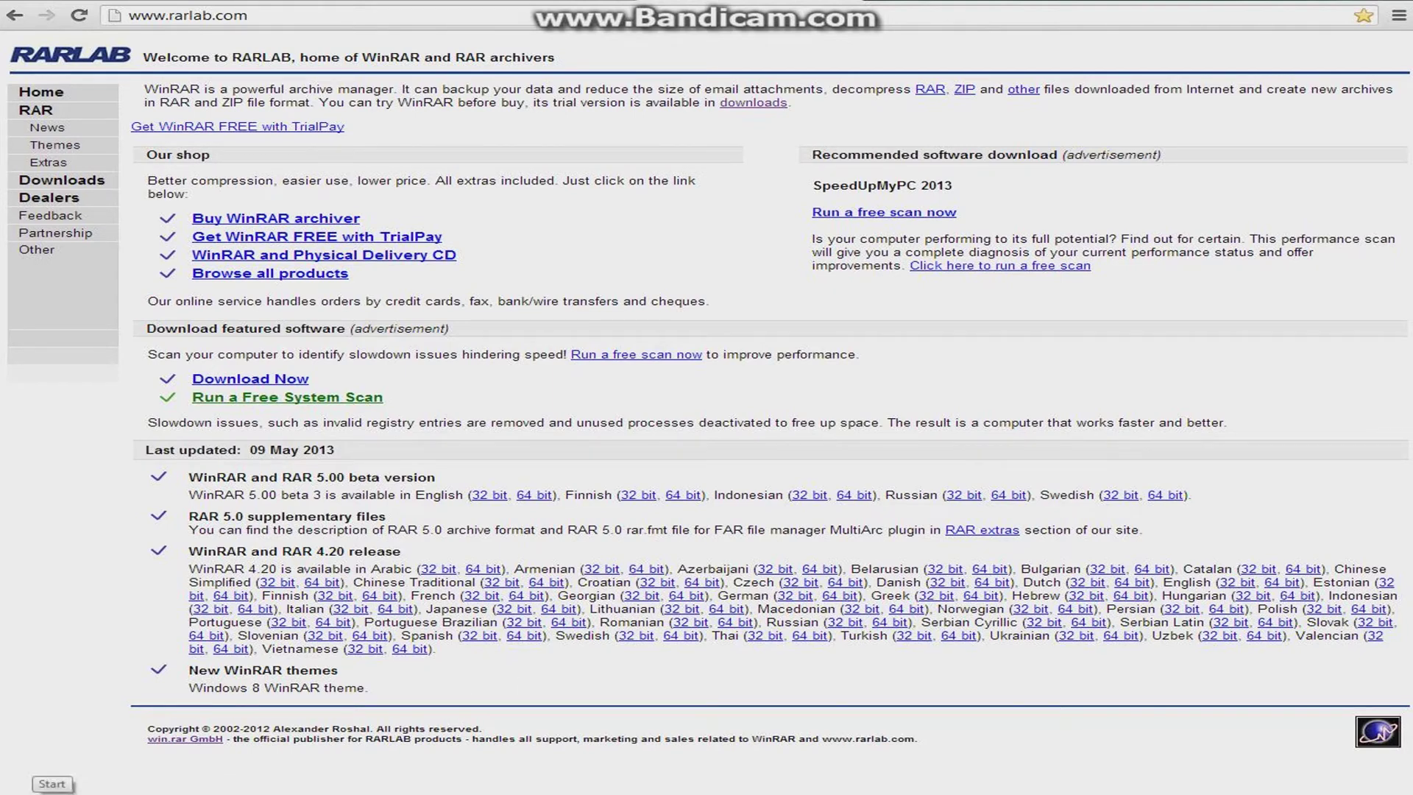
{"action": "left_click", "coordinate": [30, 794]}
{"action": "right_click", "coordinate": [354, 572]}
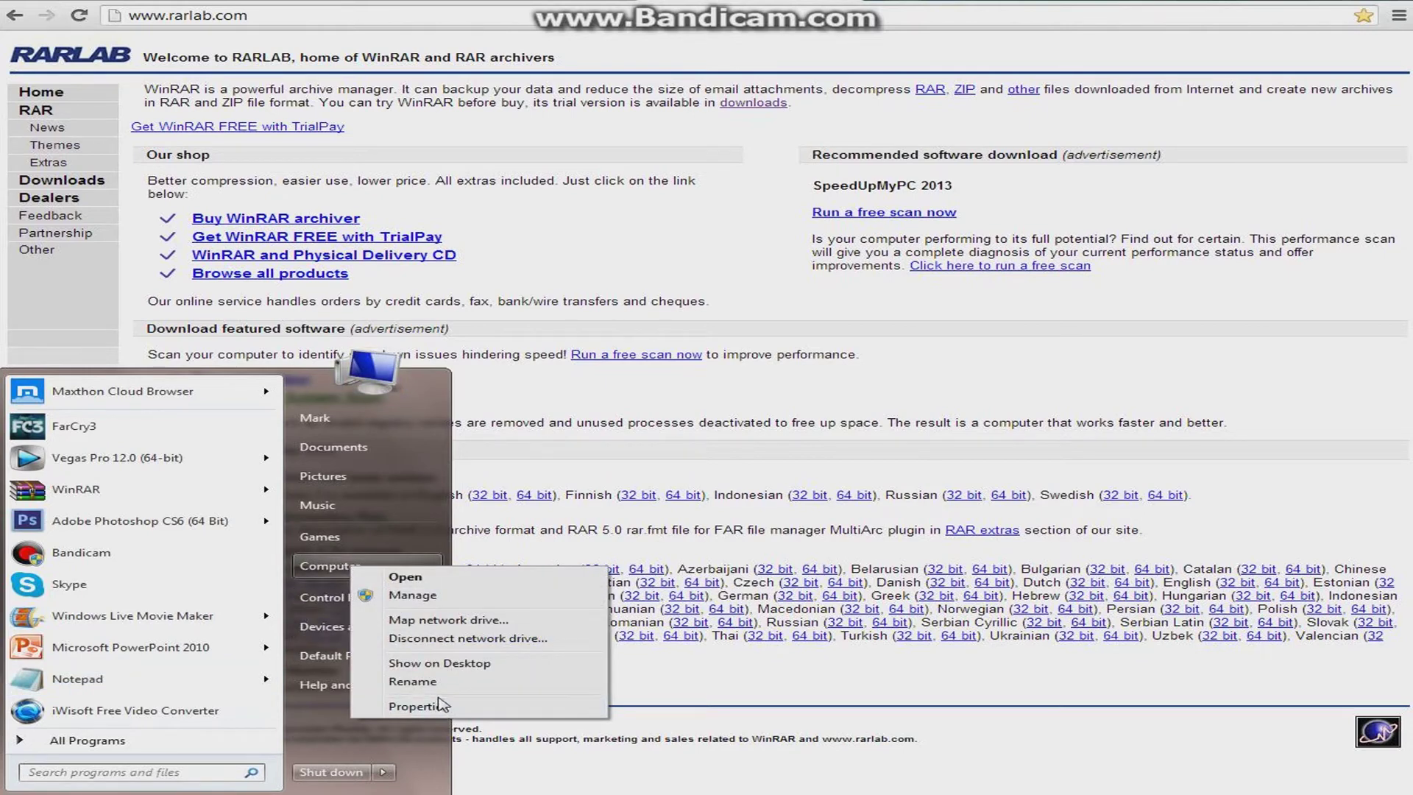
{"action": "left_click", "coordinate": [966, 745]}
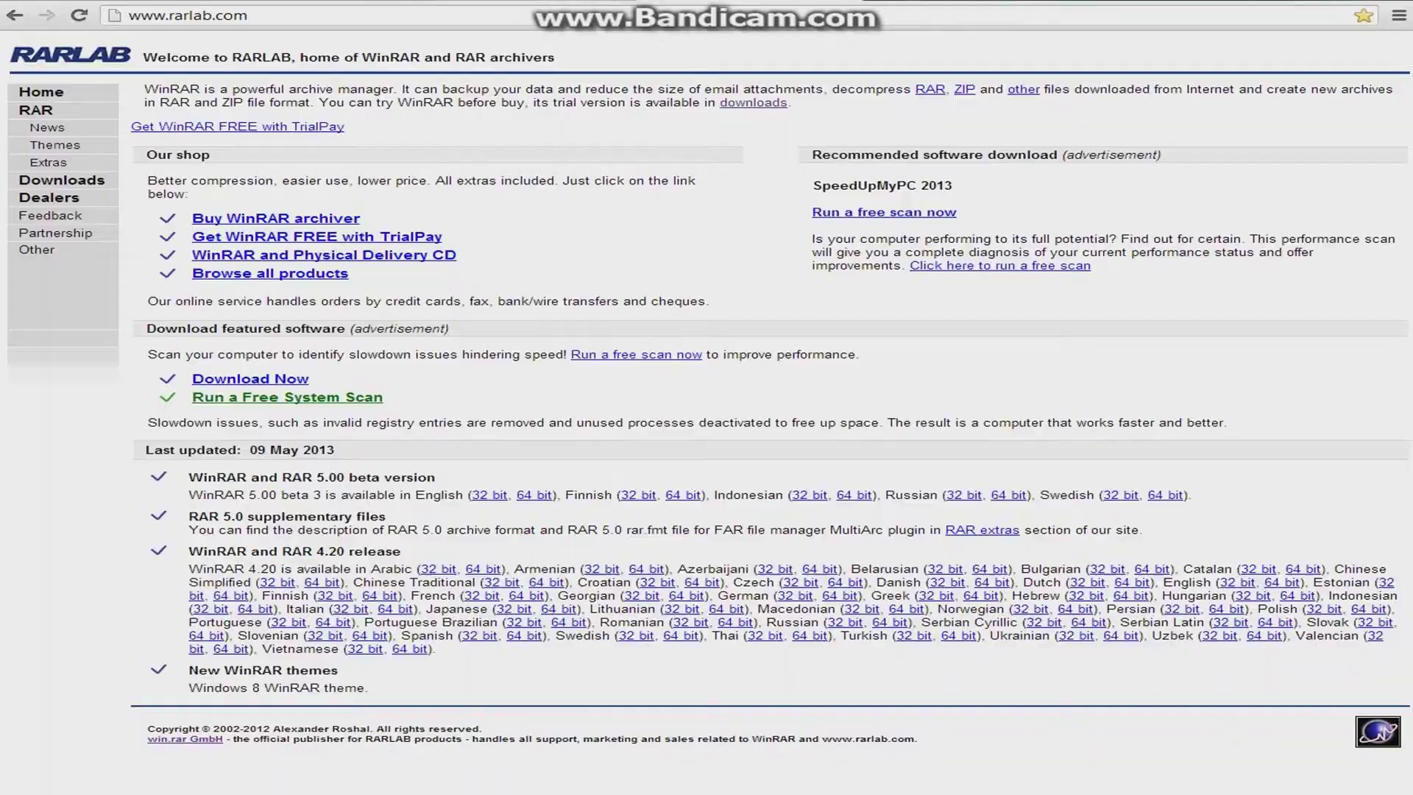
- View the Forge 7.8.0 release page and the Turret Mod V3.0.1 thread's Downloads and Changelog section
{"action": "left_click", "coordinate": [529, 1]}
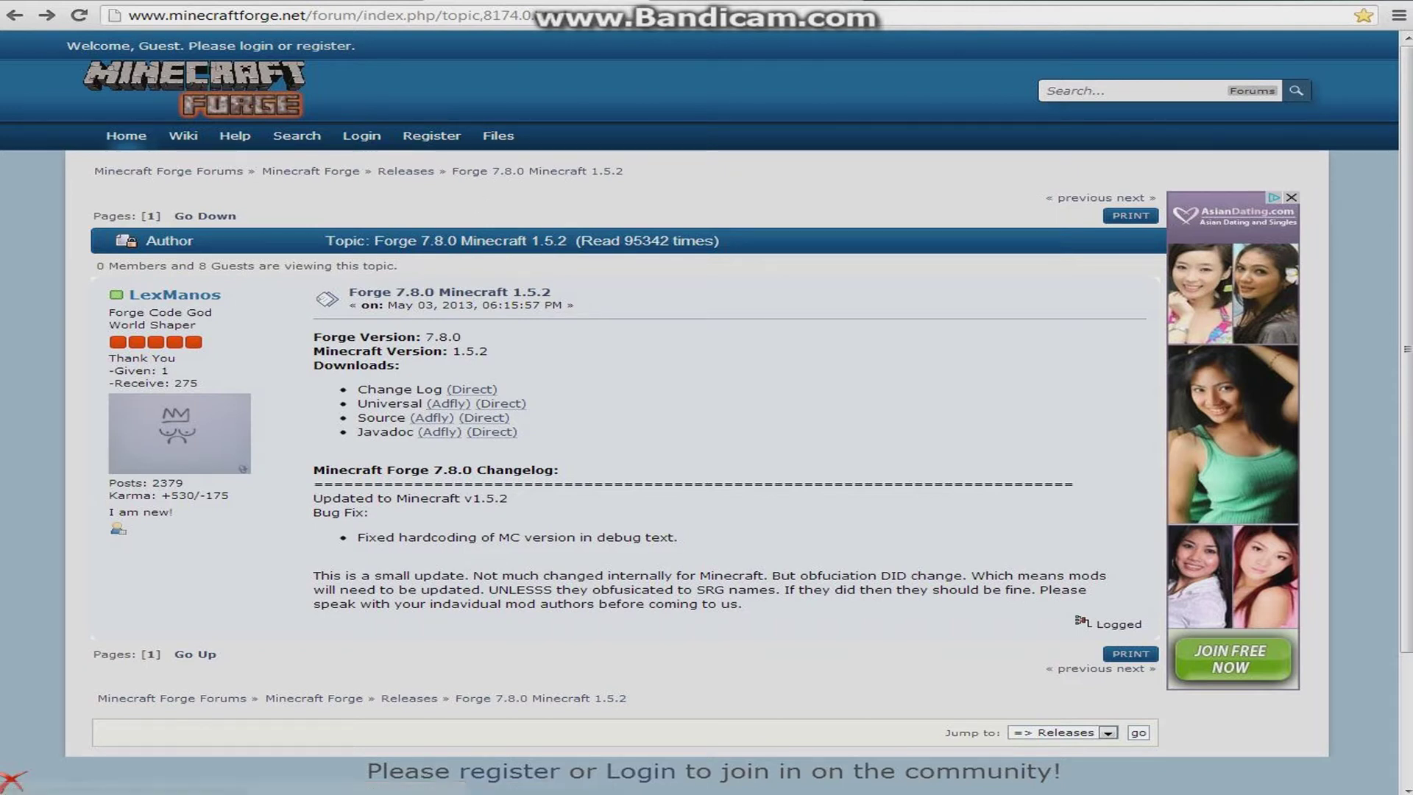
{"action": "left_click", "coordinate": [319, 1]}
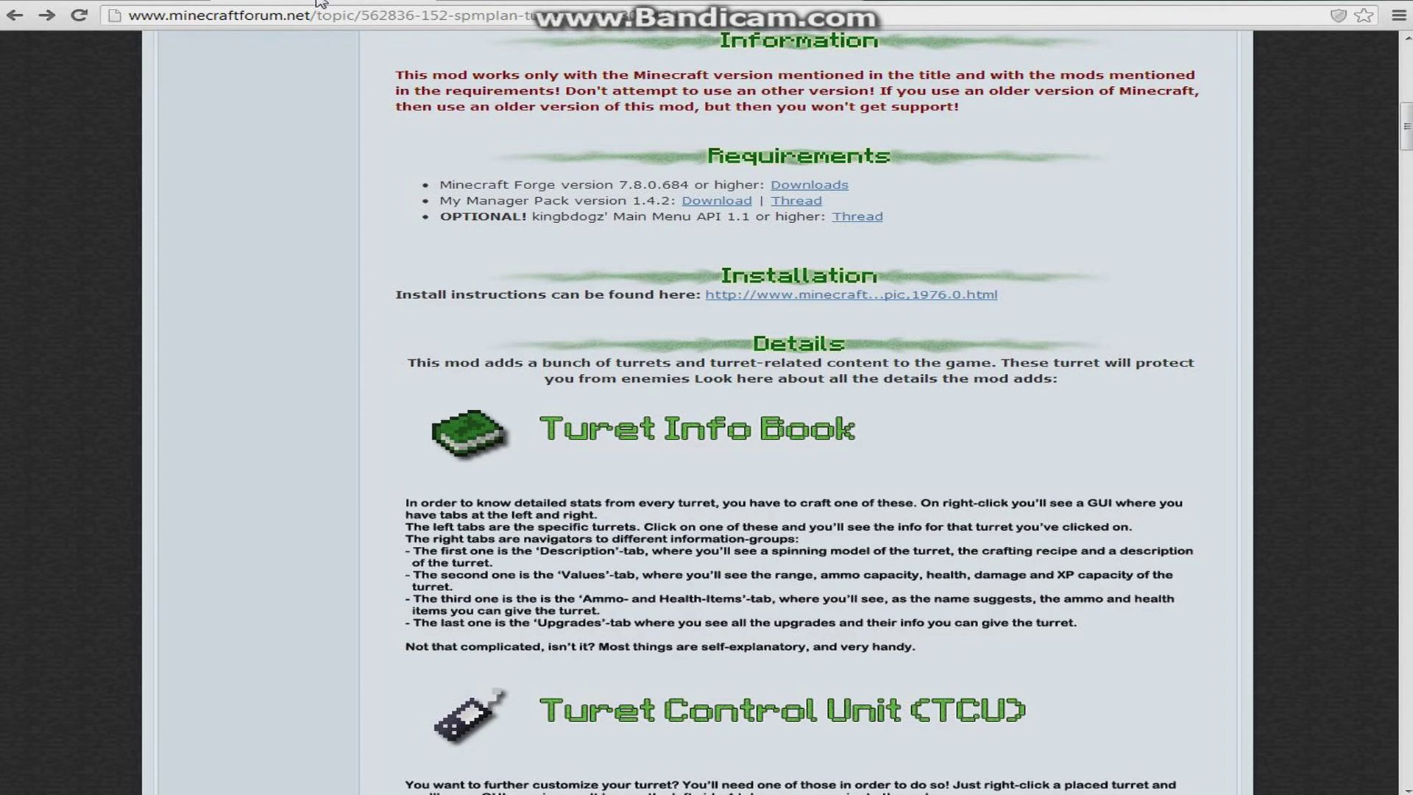
{"action": "scroll", "coordinate": [771, 344], "scroll_direction": "up", "scroll_amount": 10}
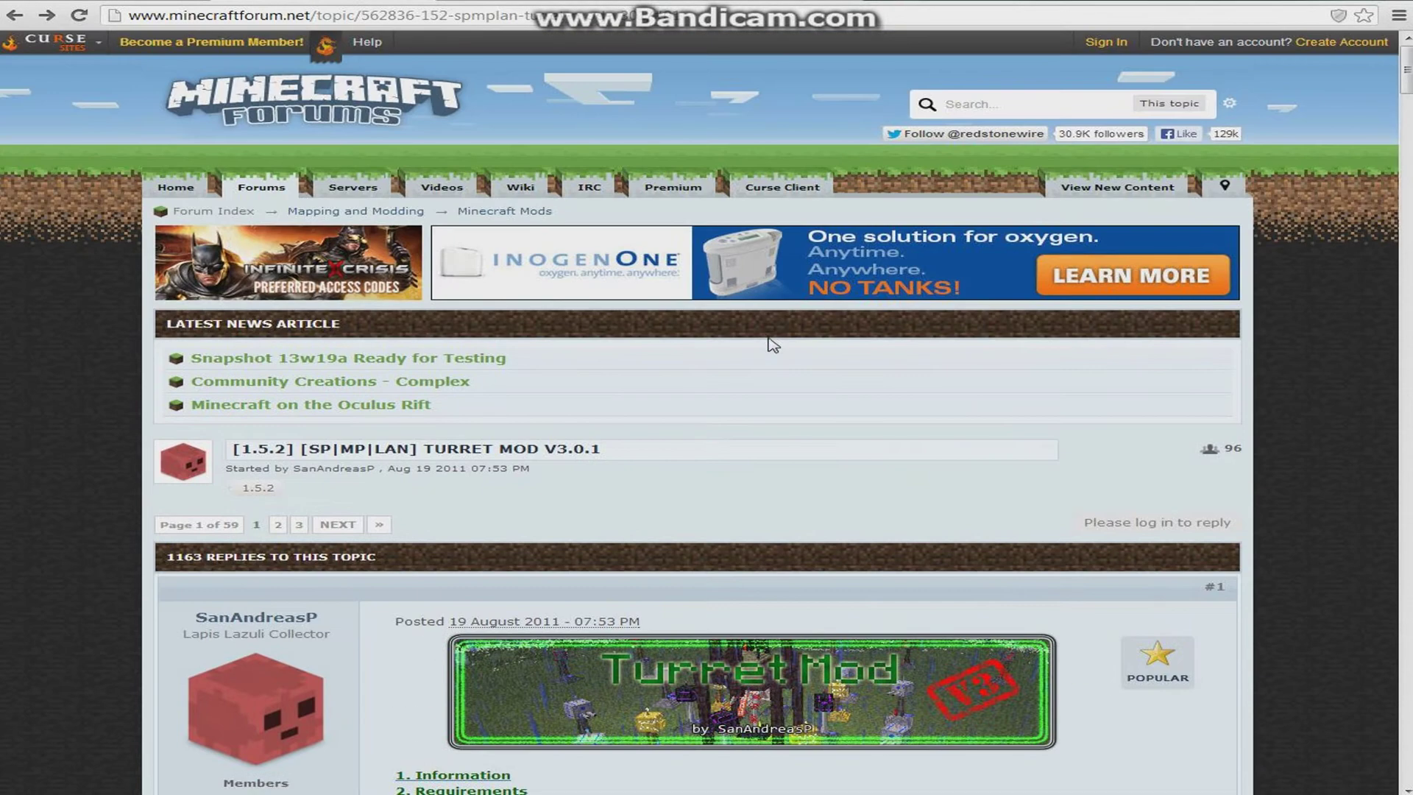
{"action": "scroll", "coordinate": [745, 642], "scroll_direction": "down", "scroll_amount": 3}
{"action": "scroll", "coordinate": [672, 593], "scroll_direction": "up", "scroll_amount": 1}
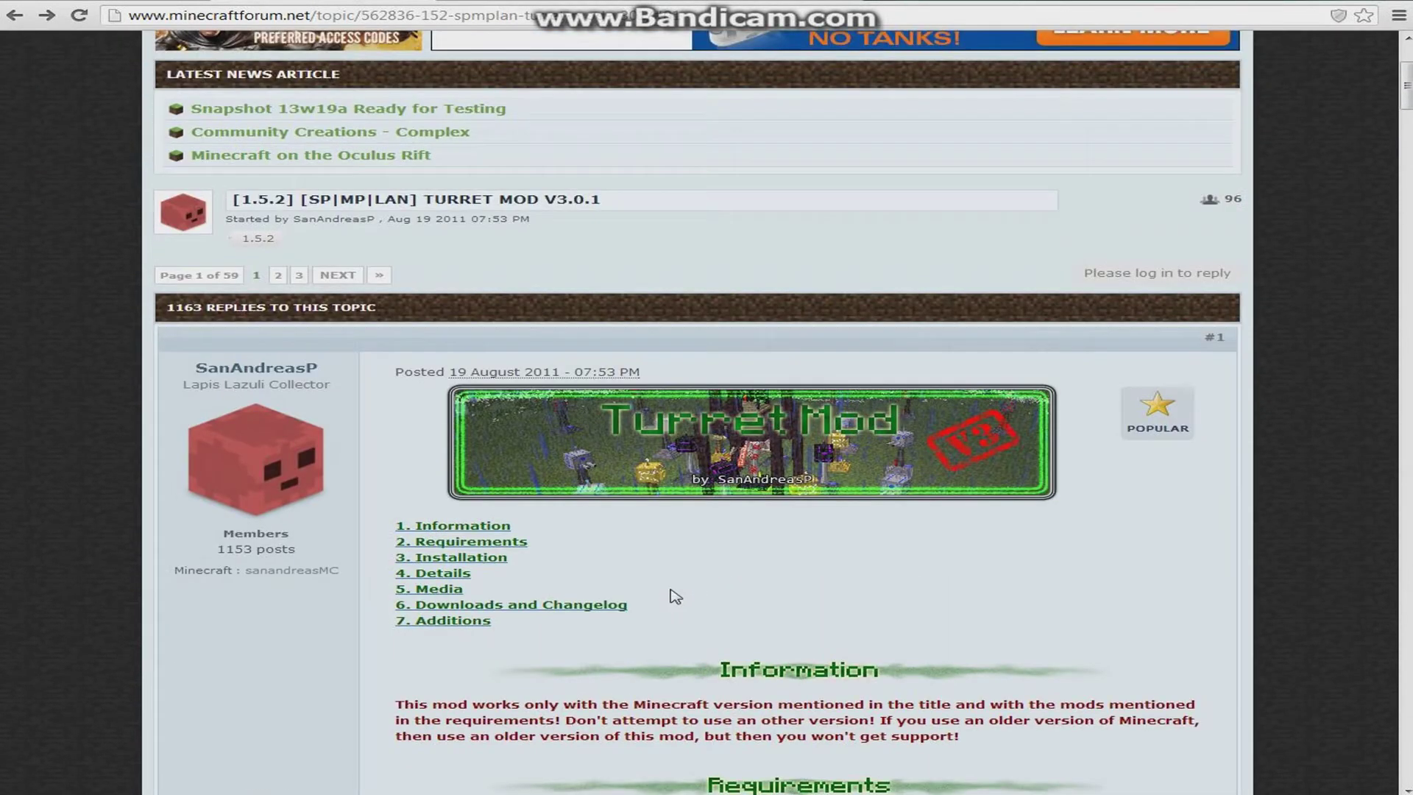
{"action": "left_click", "coordinate": [514, 608]}
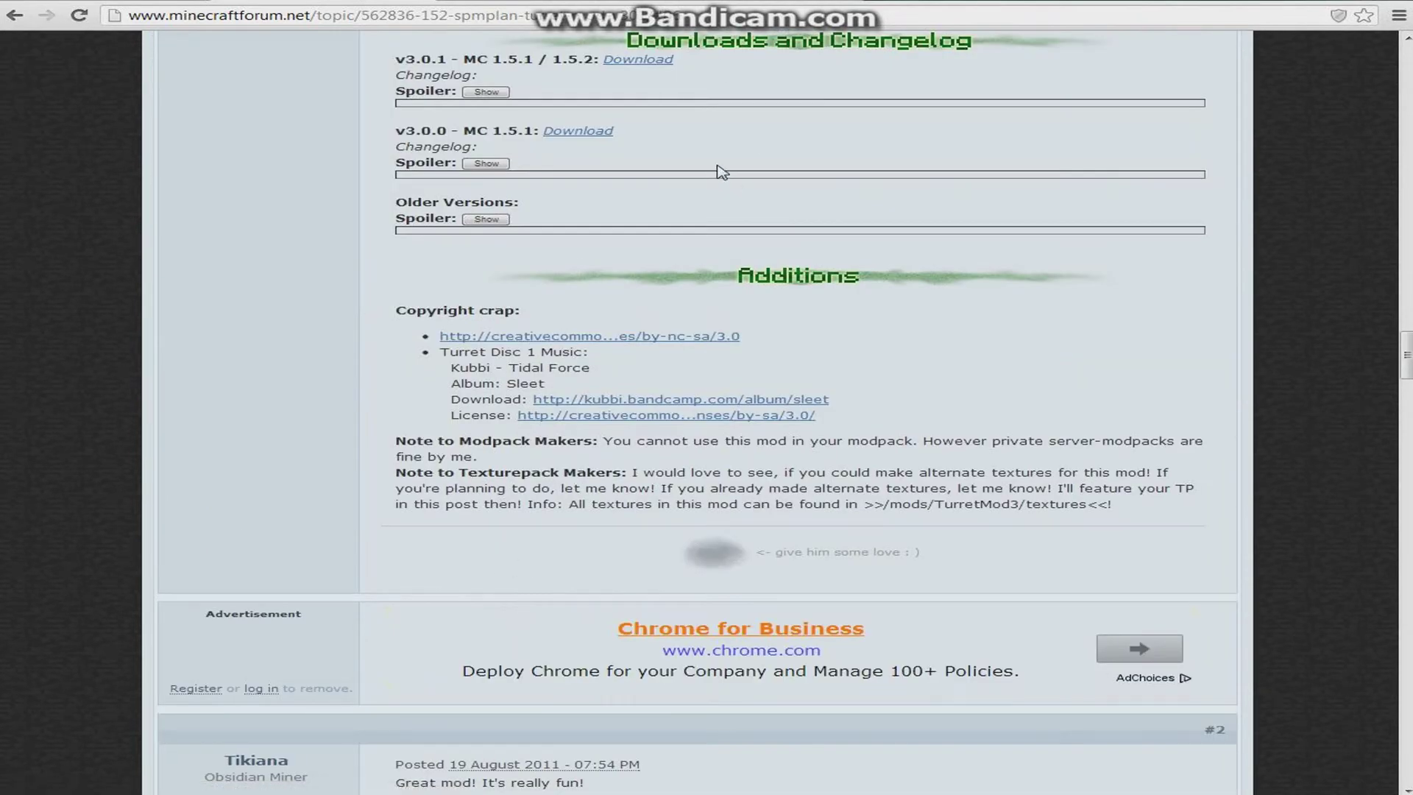
- Look through the SanAndreasPs Manager Pack v1.4.2 thread to its current download link
{"action": "scroll", "coordinate": [857, 114], "scroll_direction": "up", "scroll_amount": 1}
{"action": "scroll", "coordinate": [858, 116], "scroll_direction": "up", "scroll_amount": 1}
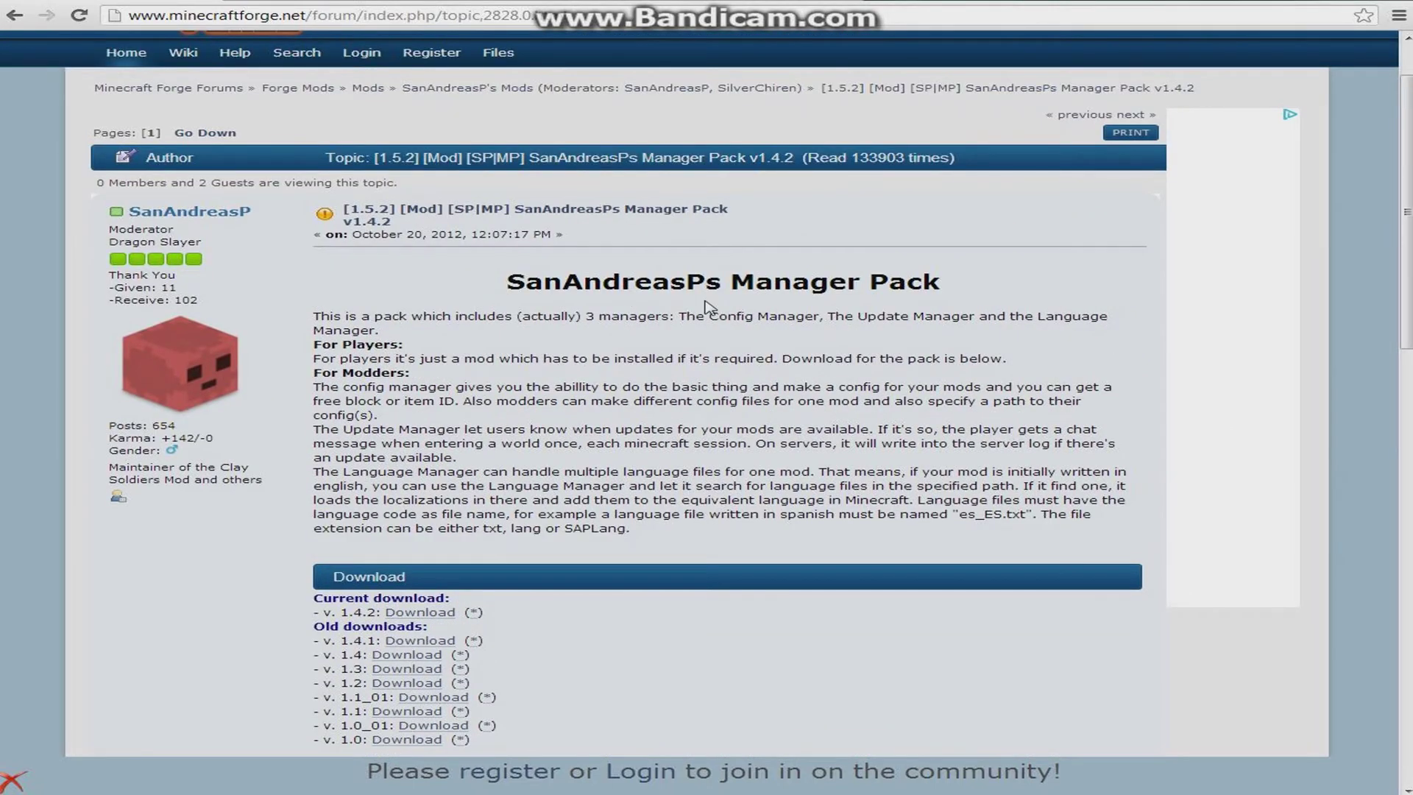
{"action": "scroll", "coordinate": [493, 519], "scroll_direction": "down", "scroll_amount": 1}
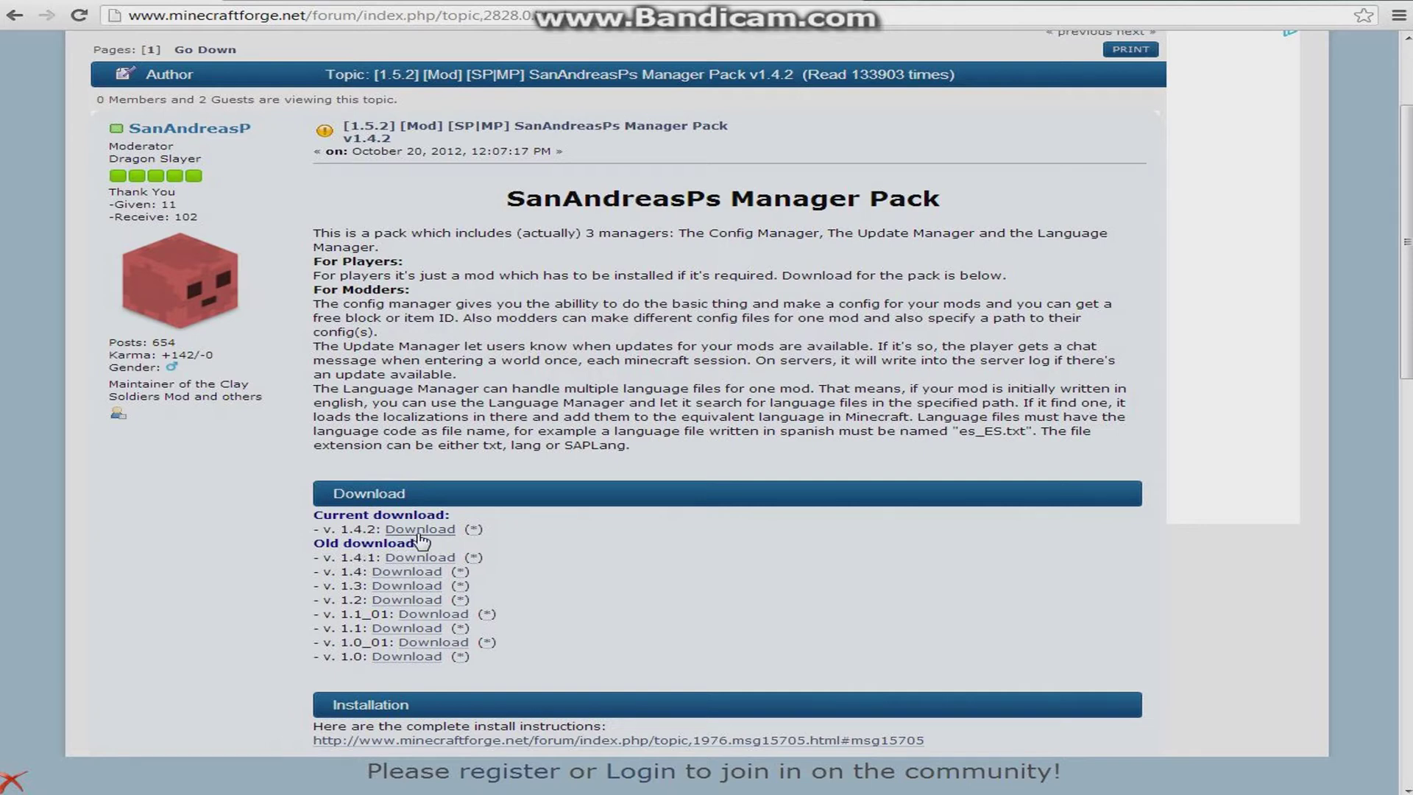
{"action": "scroll", "coordinate": [875, 507], "scroll_direction": "up", "scroll_amount": 2}
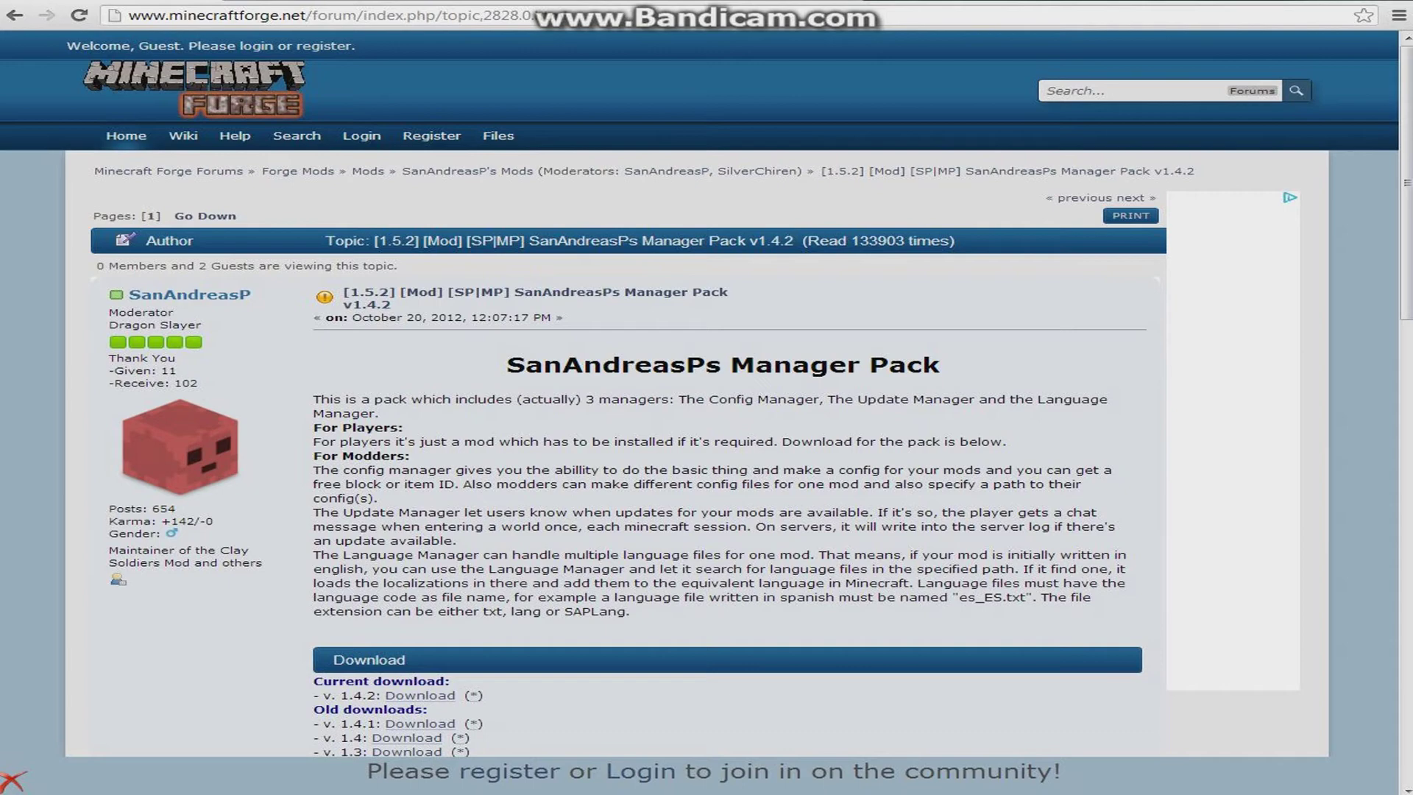
- Minimize the browser and point out the three downloaded mod files on the desktop
{"action": "left_click", "coordinate": [1314, 0]}
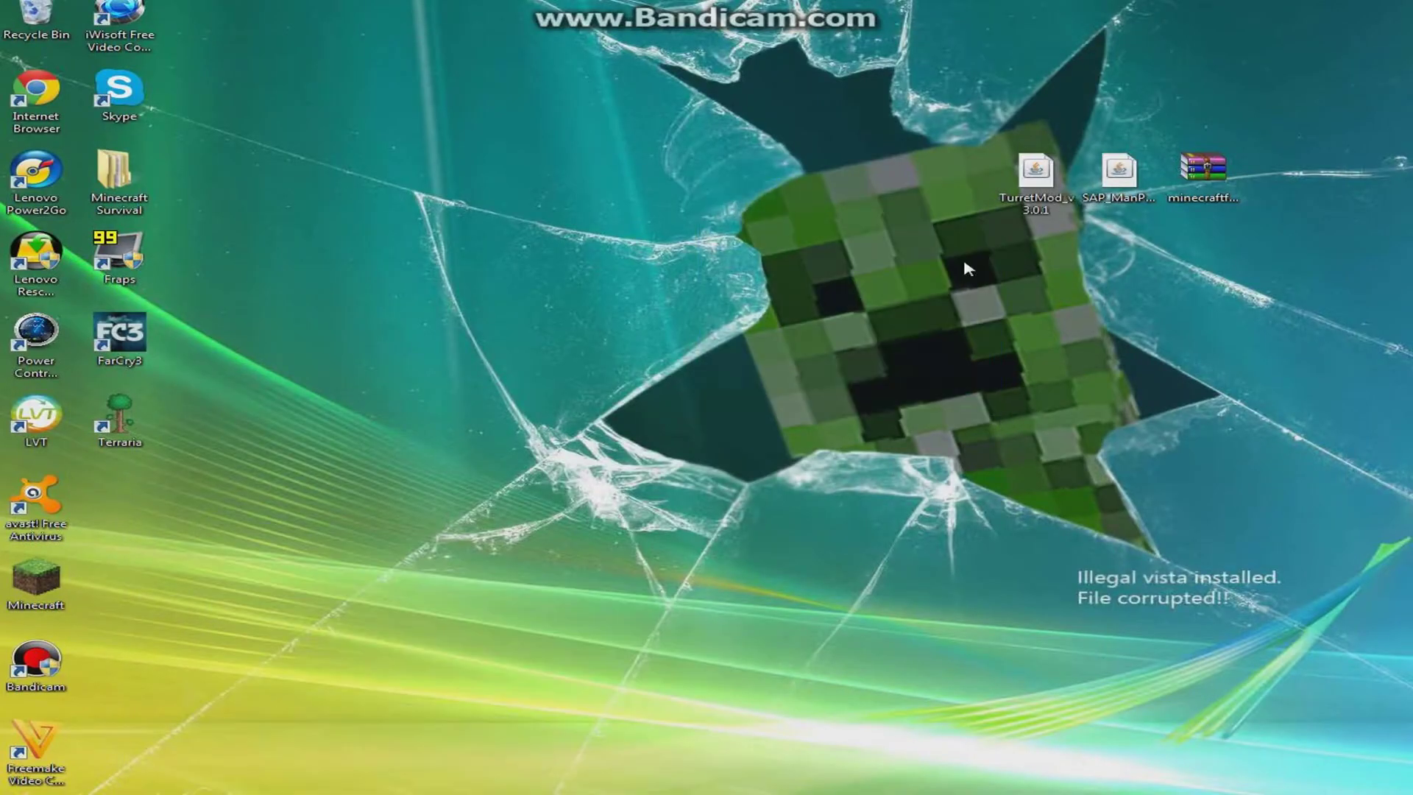
{"action": "left_click_drag", "start_coordinate": [971, 101], "coordinate": [1241, 188]}
{"action": "left_click", "coordinate": [1274, 432]}
- Force a game update in the Minecraft Launcher options and log in with the remembered account
{"action": "left_click", "coordinate": [264, 794]}
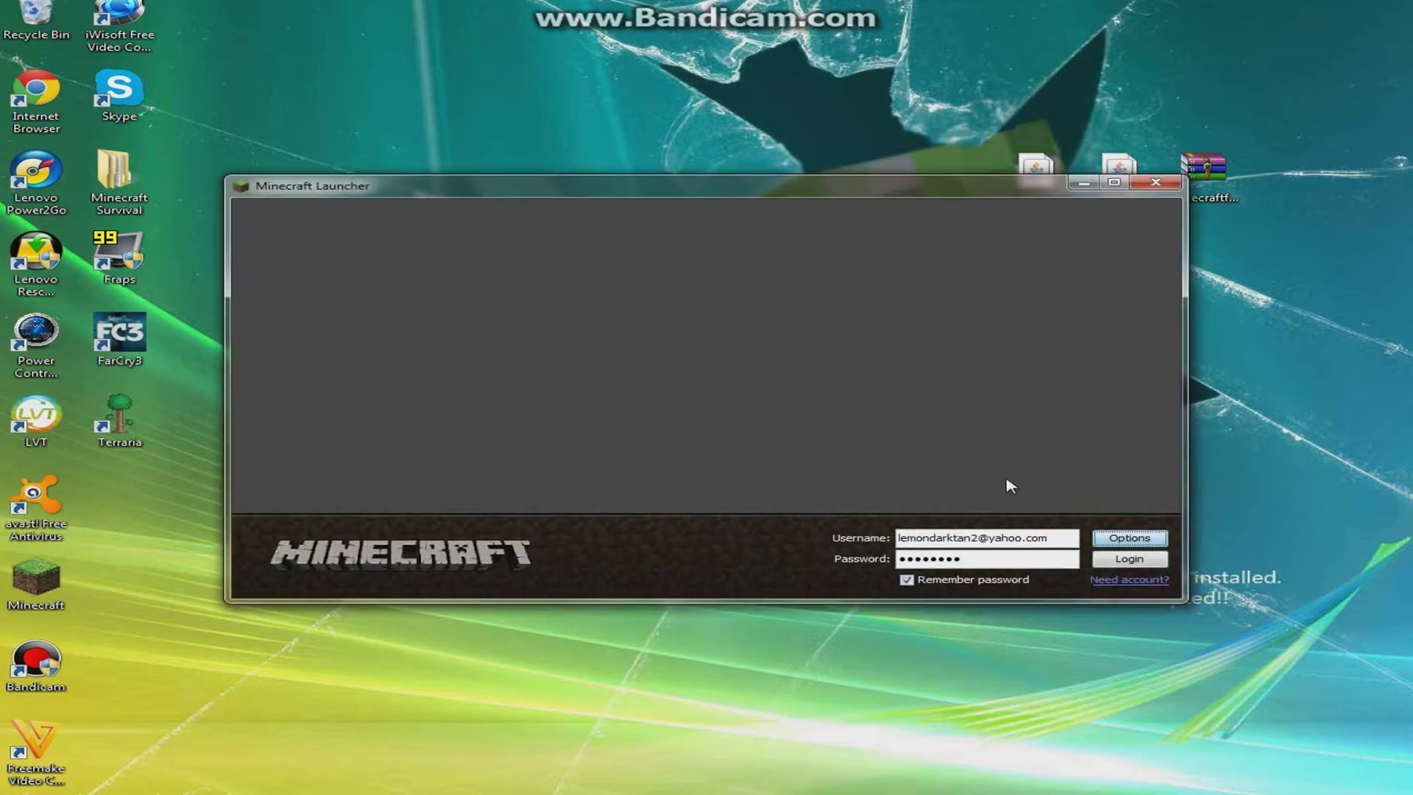
{"action": "left_click", "coordinate": [860, 383]}
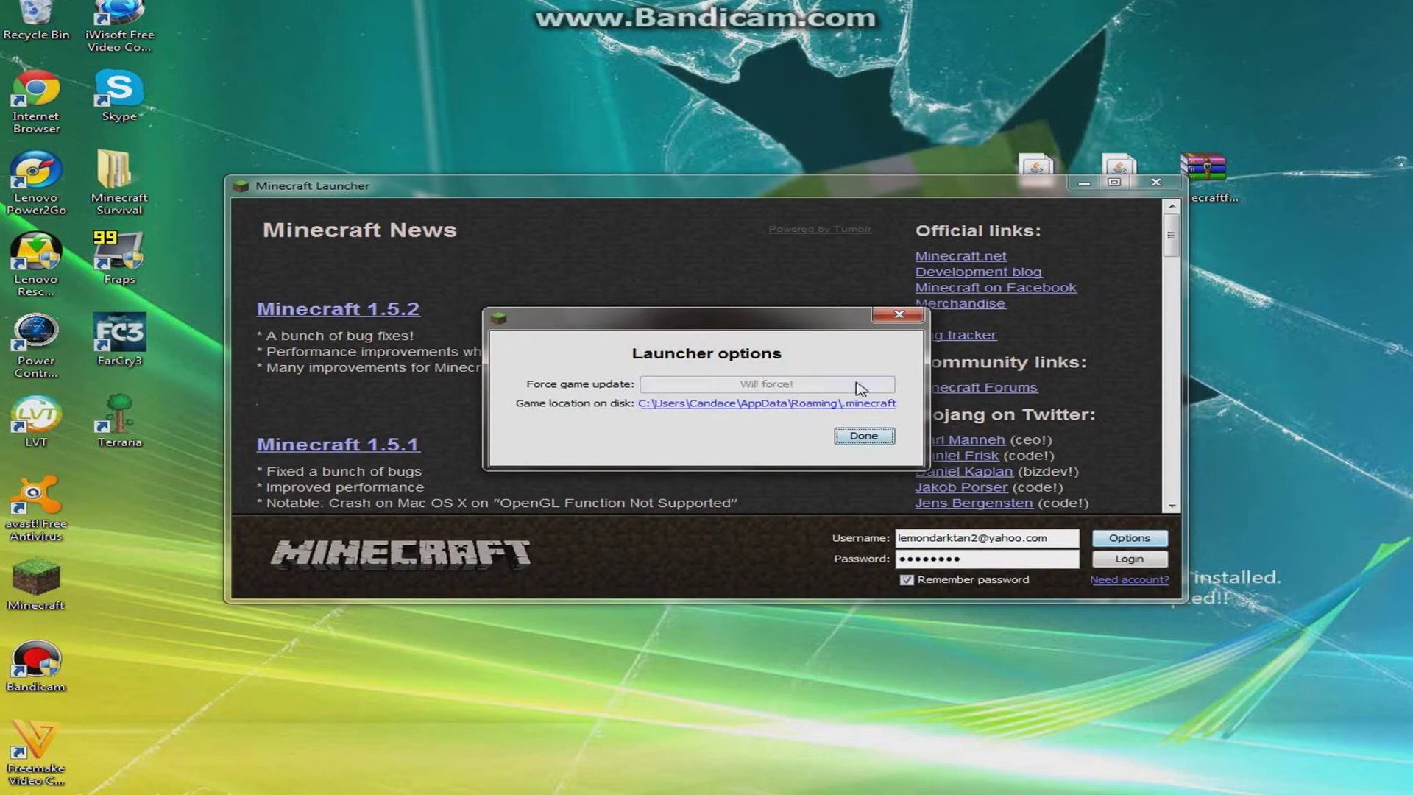
{"action": "left_click", "coordinate": [863, 435]}
{"action": "left_click", "coordinate": [1105, 559]}
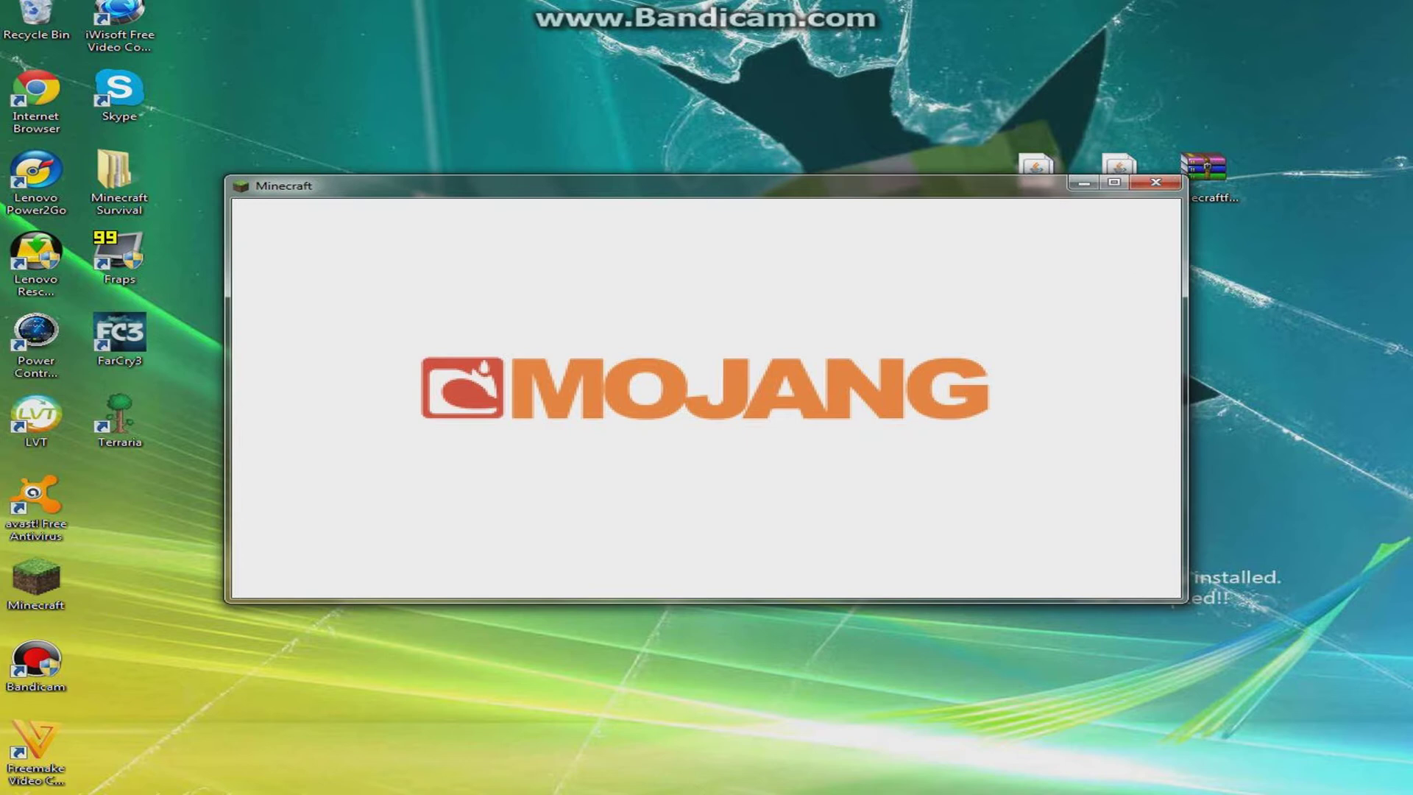
- Open the %appdata% folder and go to the bin folder inside .minecraft
{"action": "key", "text": "super"}
{"action": "type", "text": "%app"}
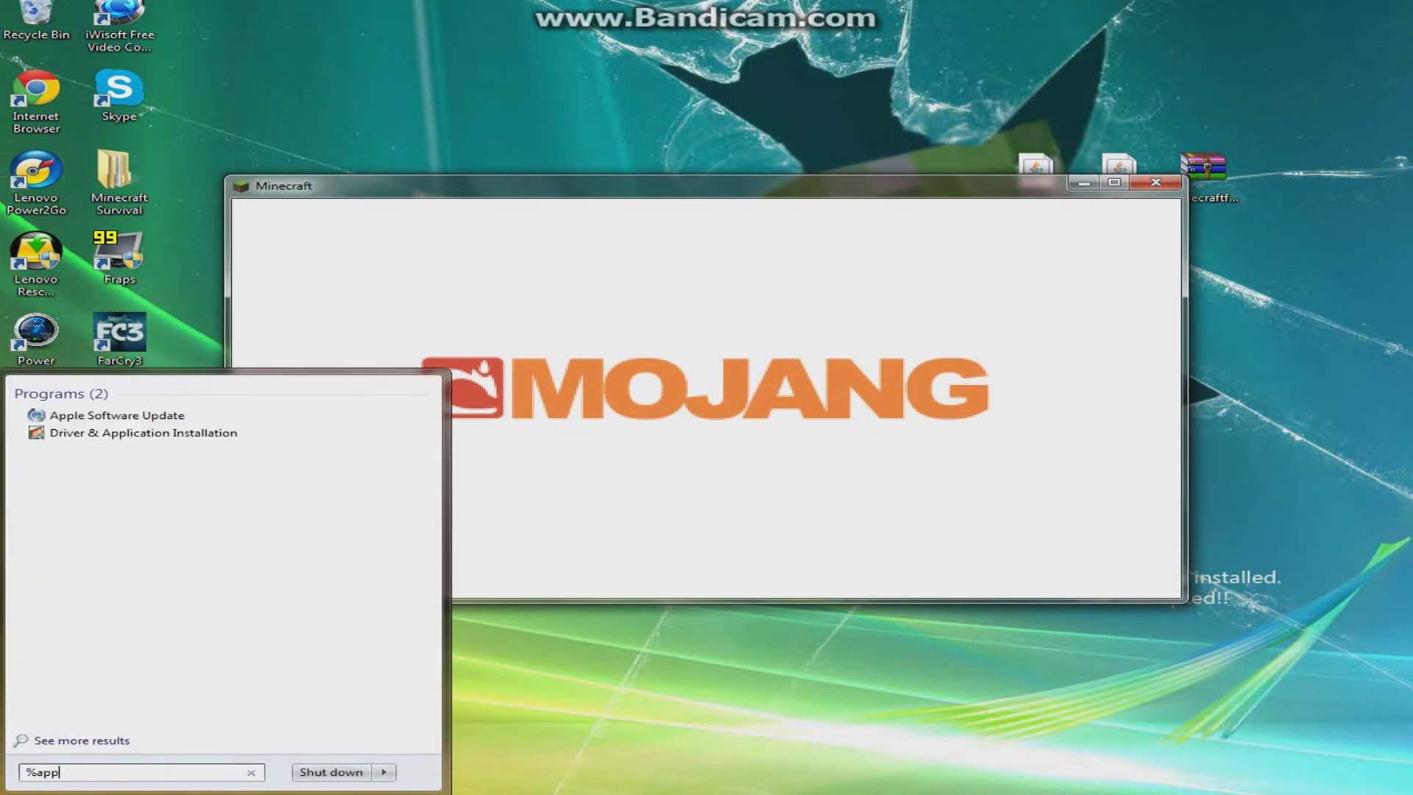
{"action": "type", "text": "data%"}
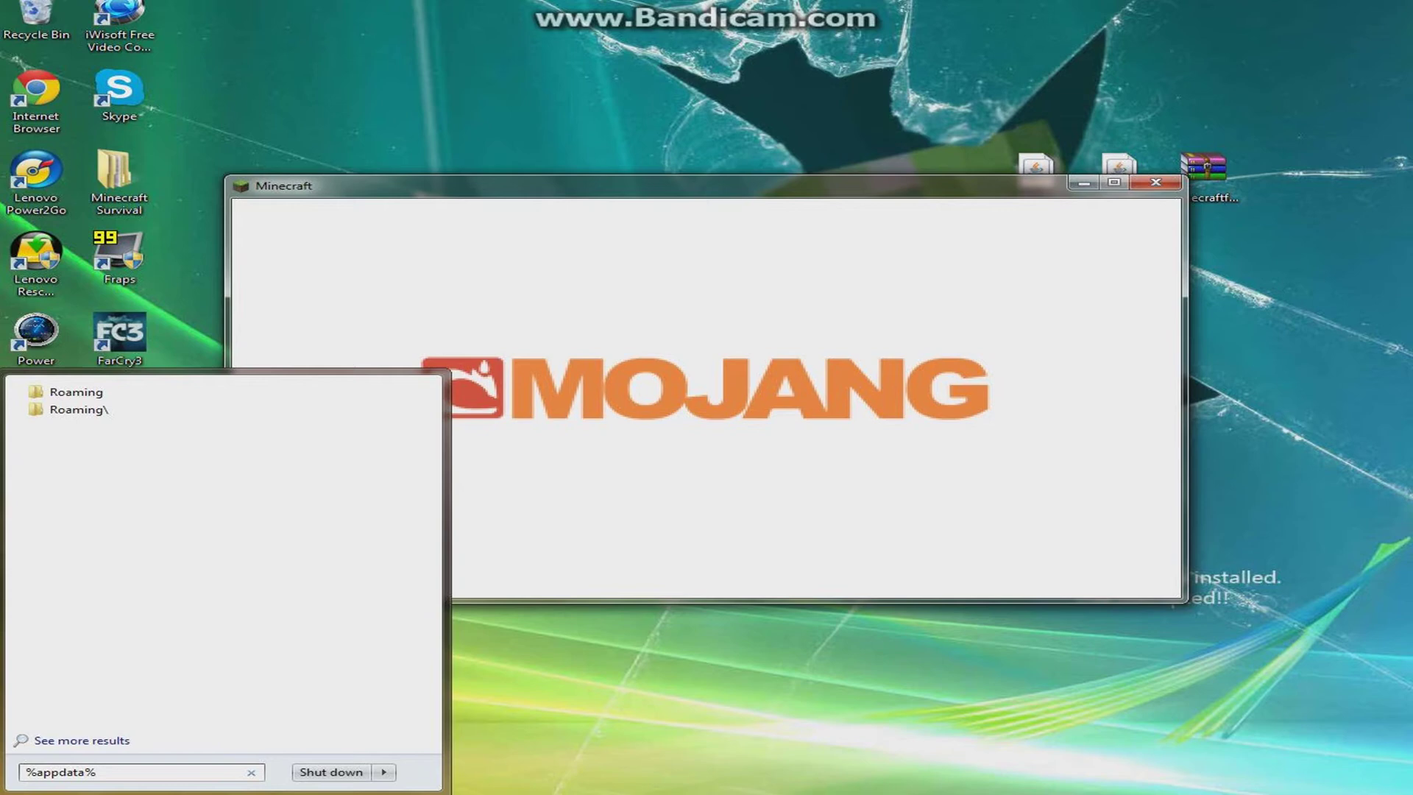
{"action": "key", "text": "Return"}
{"action": "double_click", "coordinate": [394, 330]}
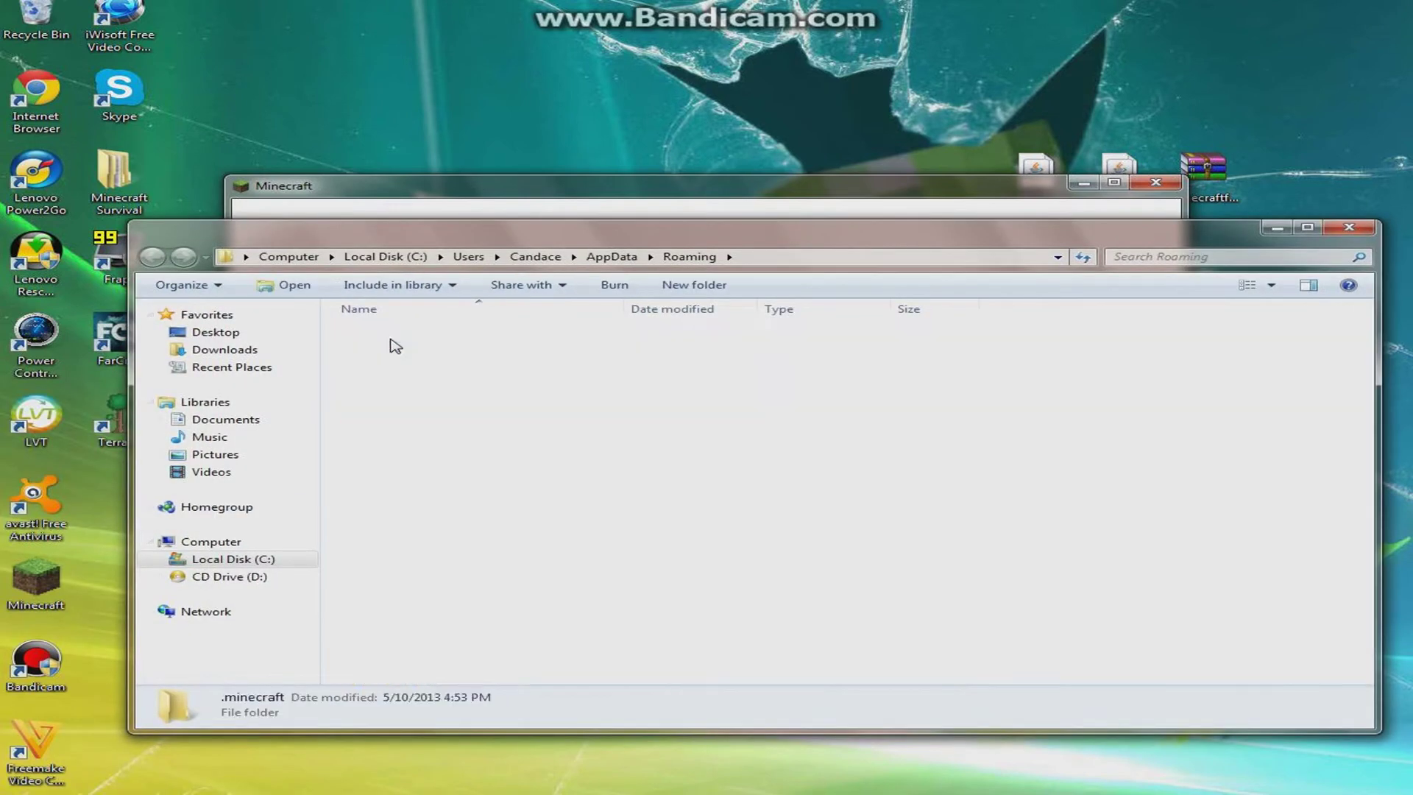
{"action": "double_click", "coordinate": [392, 335]}
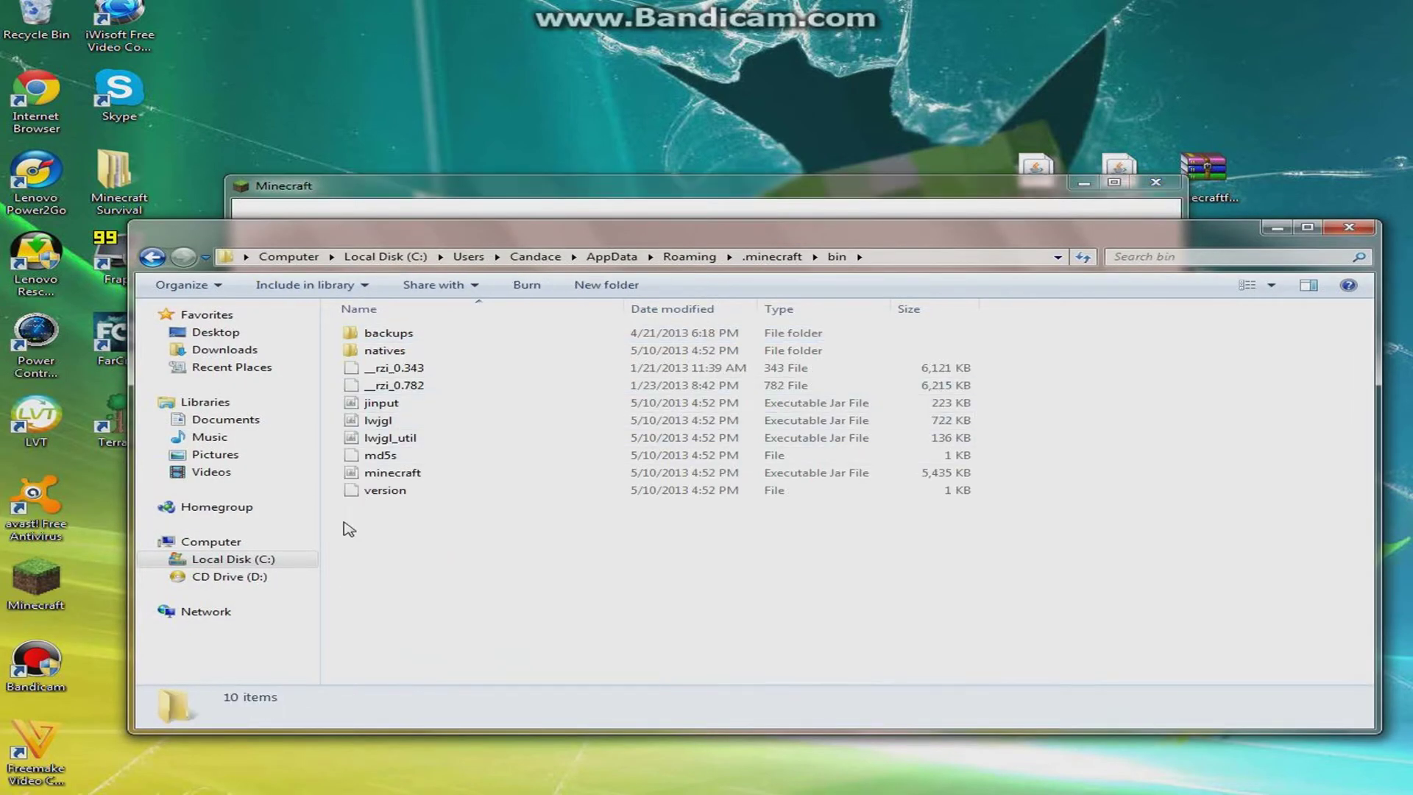
- Close the Minecraft game window and dismiss the avast! Software Updater notice, keeping the bin folder open
{"action": "left_click_drag", "start_coordinate": [913, 234], "coordinate": [793, 549]}
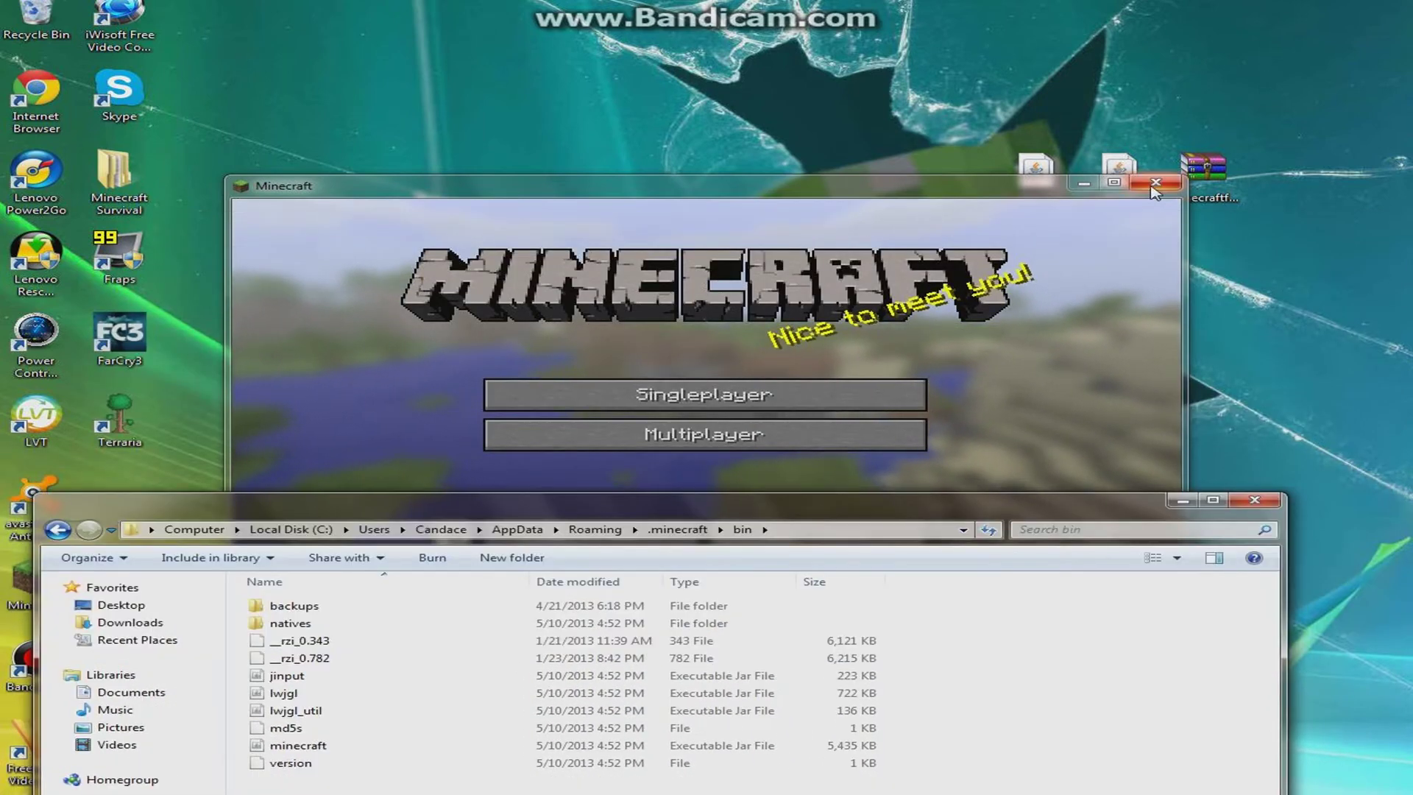
{"action": "left_click", "coordinate": [1156, 185]}
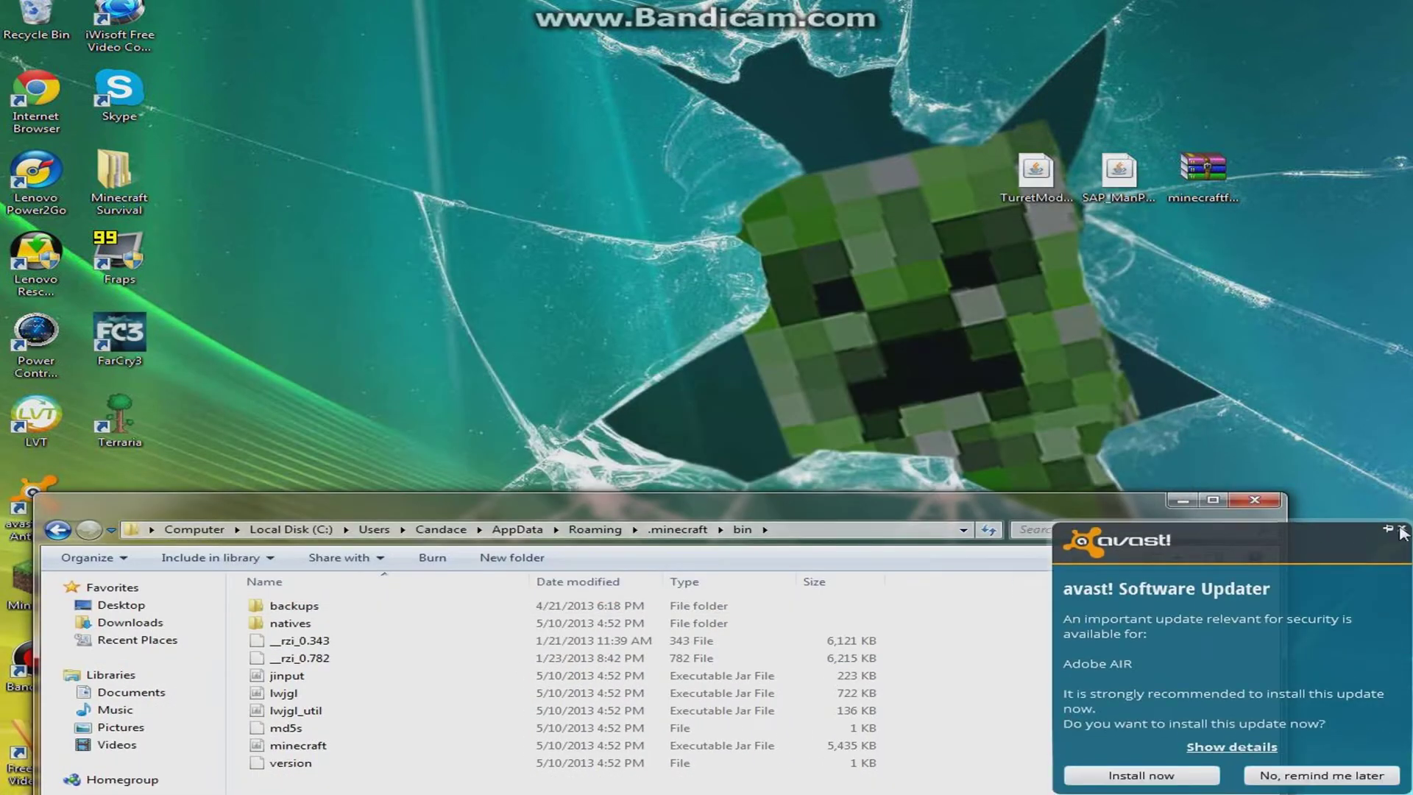
{"action": "left_click", "coordinate": [1403, 528]}
{"action": "left_click_drag", "start_coordinate": [860, 513], "coordinate": [878, 199]}
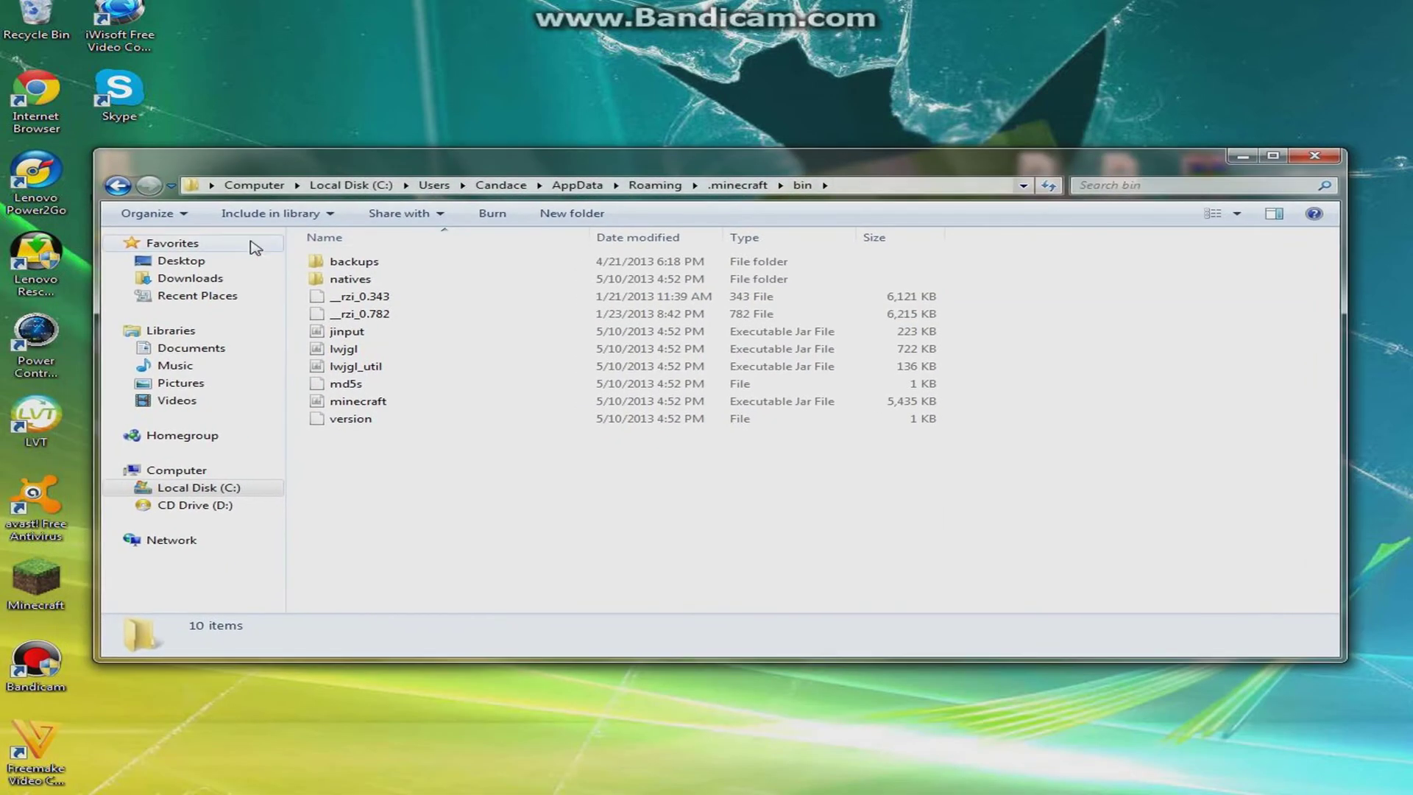
- Open the minecraft jar from the bin folder with WinRAR and dock the archive window to the left half of the screen
{"action": "left_click", "coordinate": [365, 407]}
{"action": "right_click", "coordinate": [366, 407]}
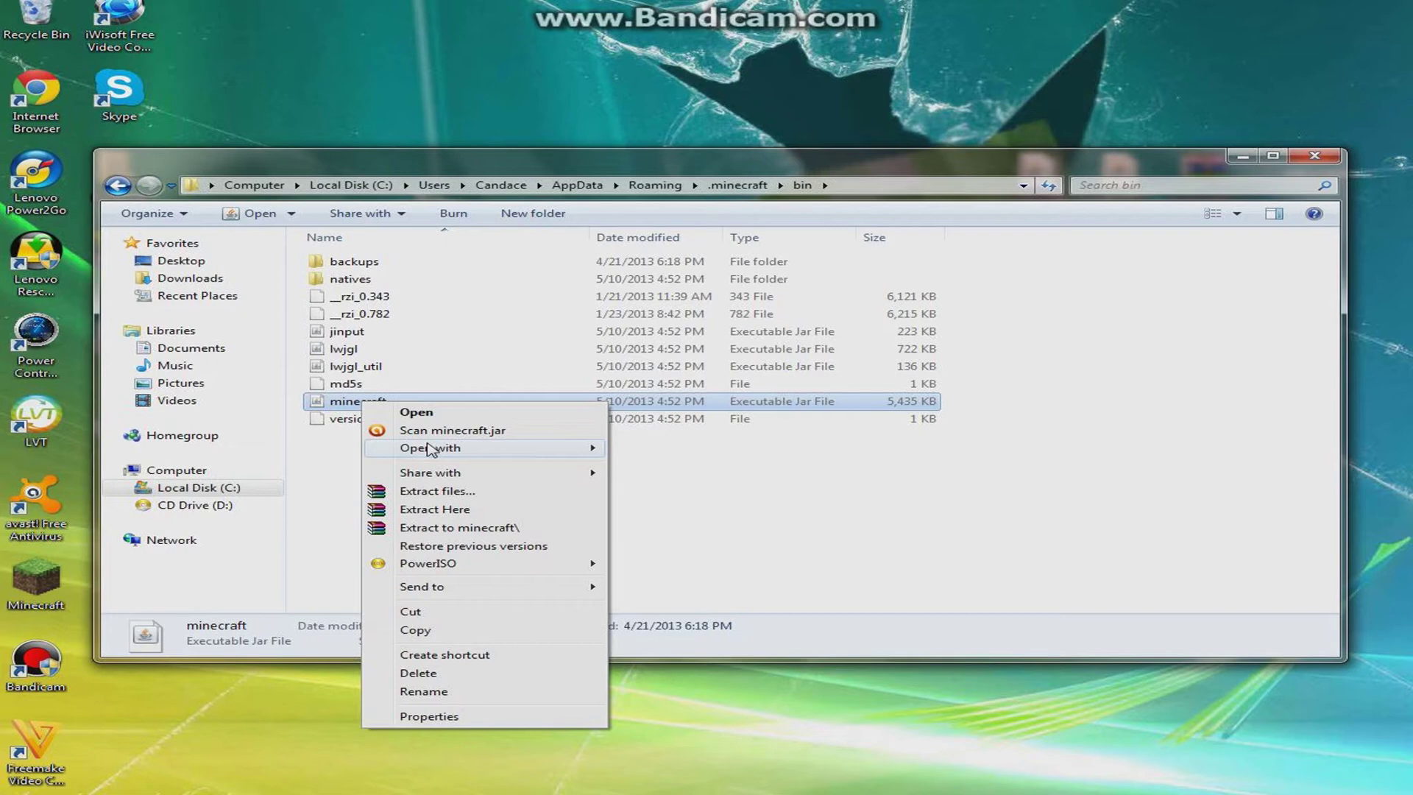
{"action": "mouse_move", "coordinate": [434, 449]}
{"action": "left_click", "coordinate": [661, 472]}
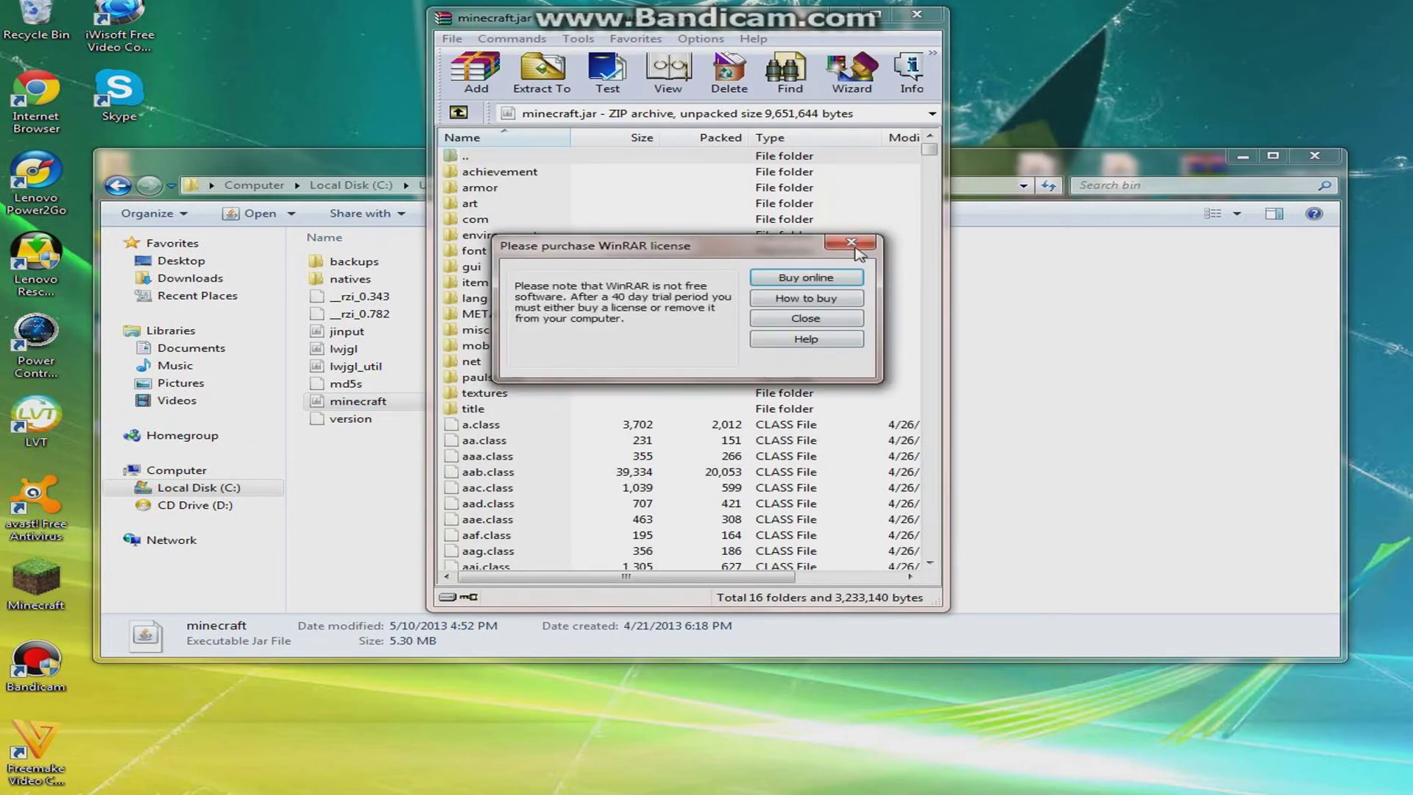
{"action": "left_click", "coordinate": [856, 247]}
{"action": "left_click", "coordinate": [1316, 156]}
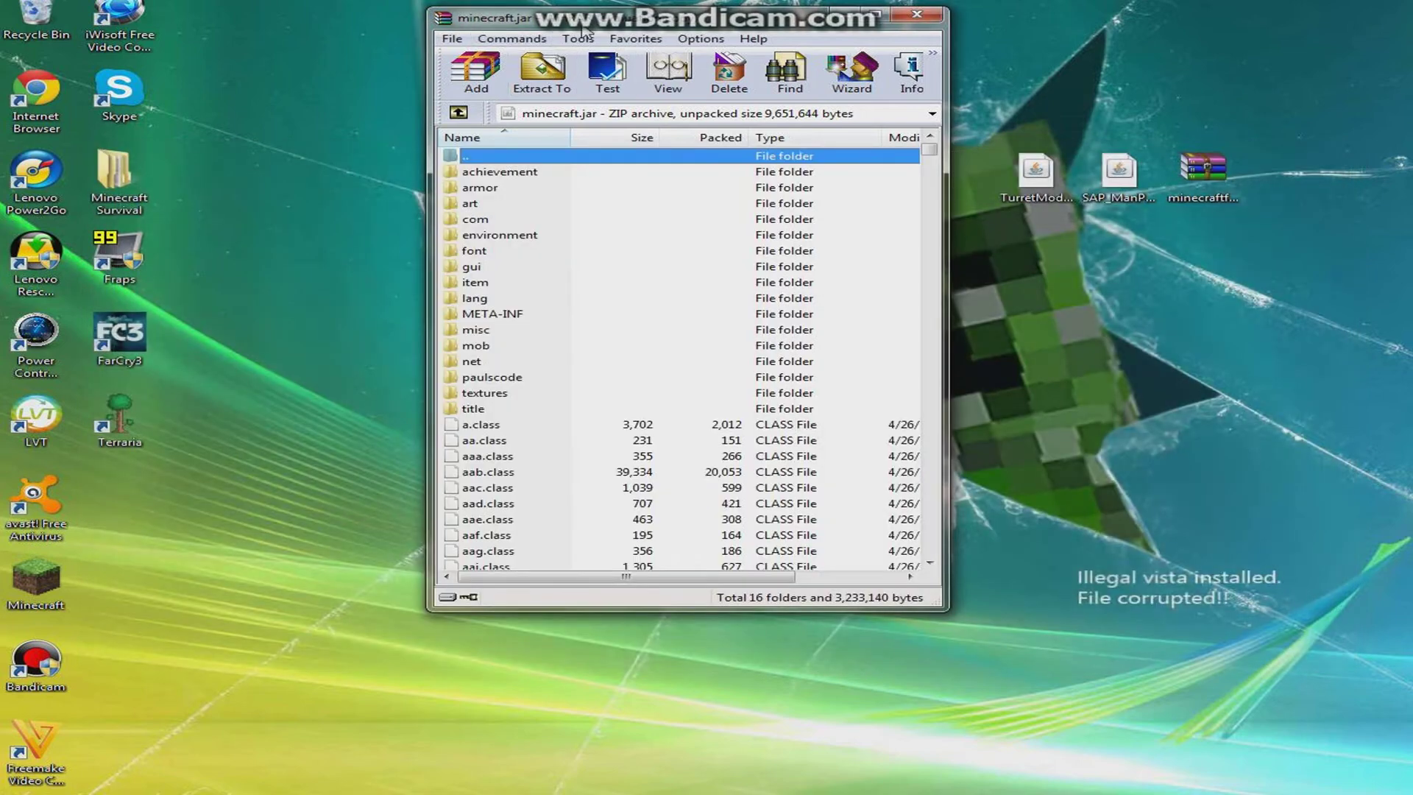
{"action": "left_click_drag", "start_coordinate": [587, 22], "coordinate": [1, 29]}
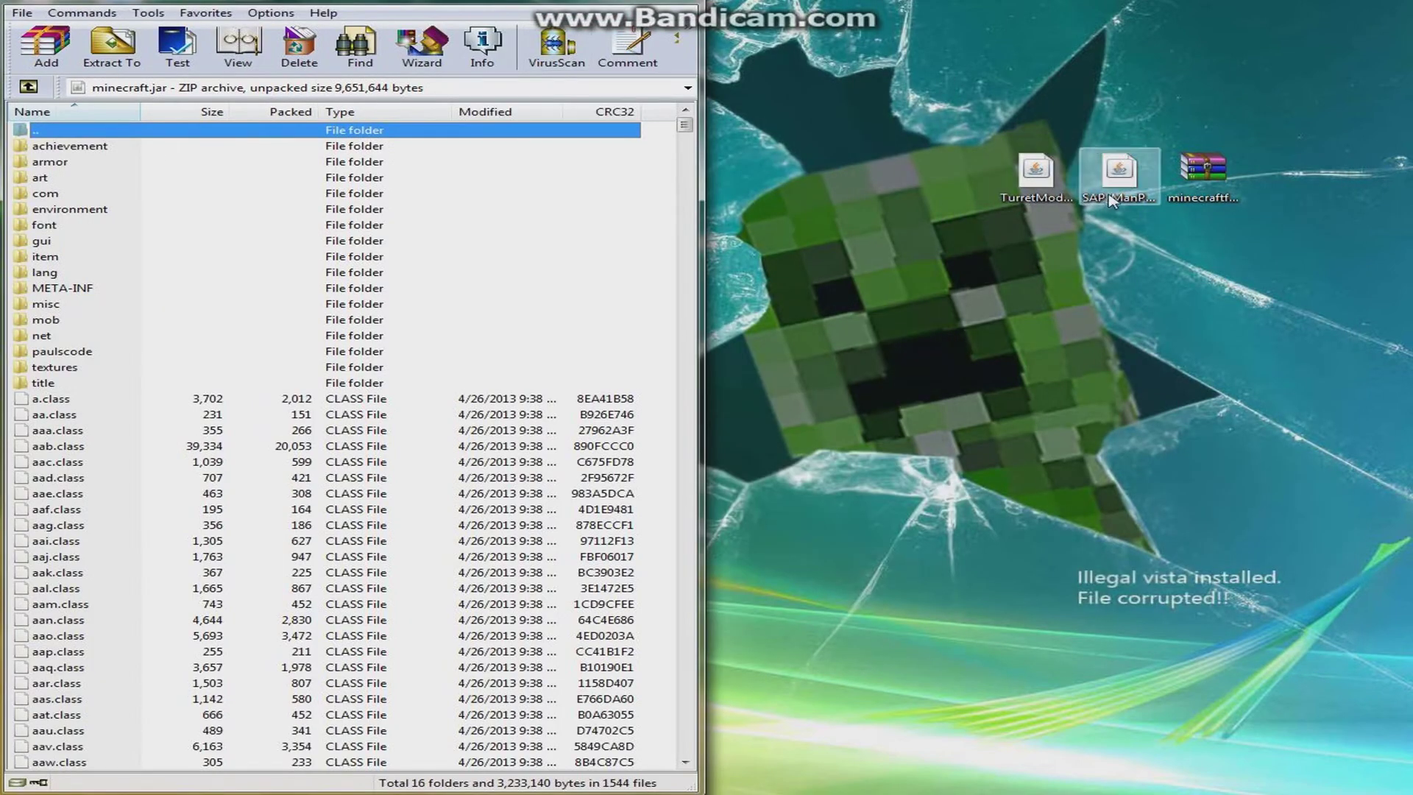
- Open the downloaded minecraftforge-universal-1.5.2-7.8.0.684.zip and dock its window beside minecraft.jar on the right half of the screen
{"action": "double_click", "coordinate": [1188, 190]}
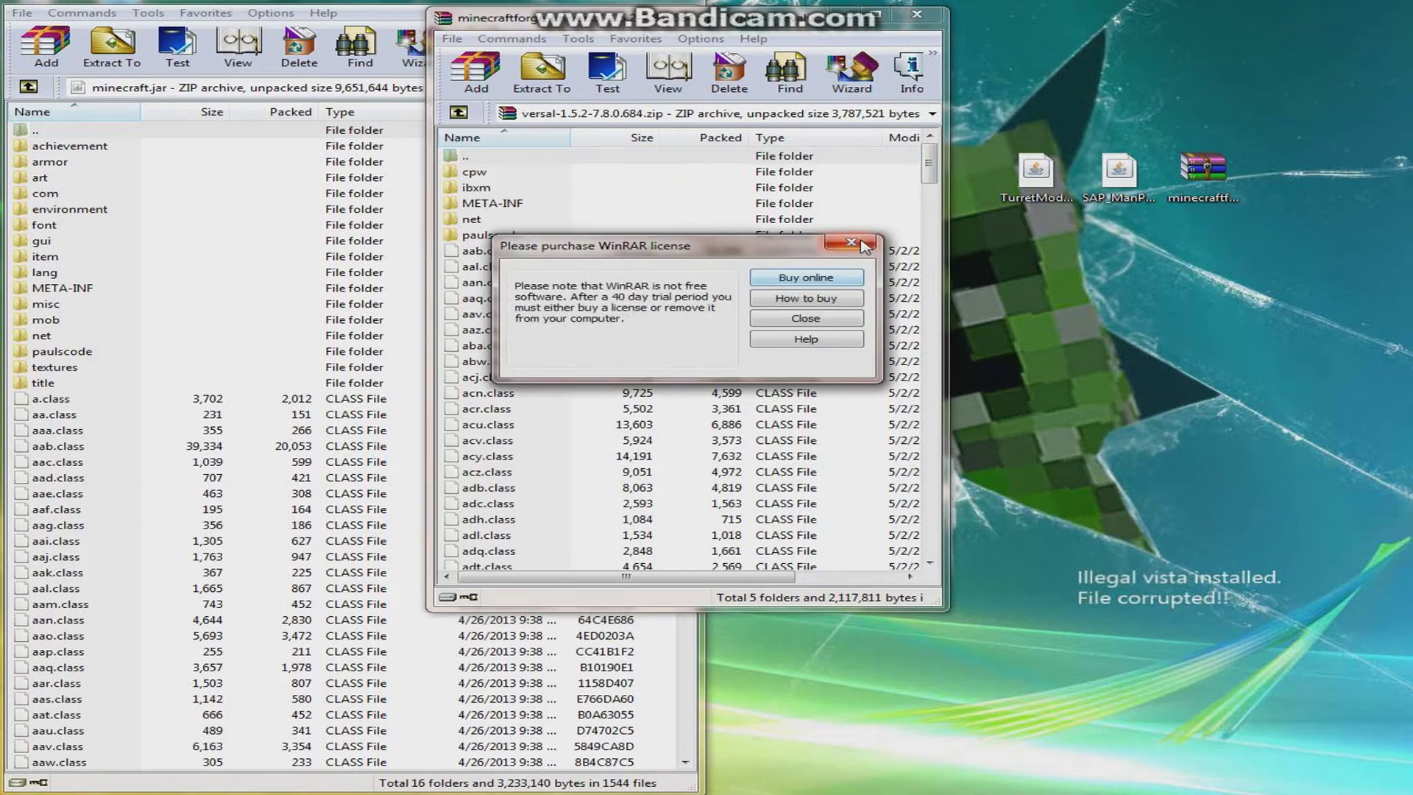
{"action": "left_click", "coordinate": [865, 245]}
{"action": "left_click_drag", "start_coordinate": [515, 17], "coordinate": [1412, 23]}
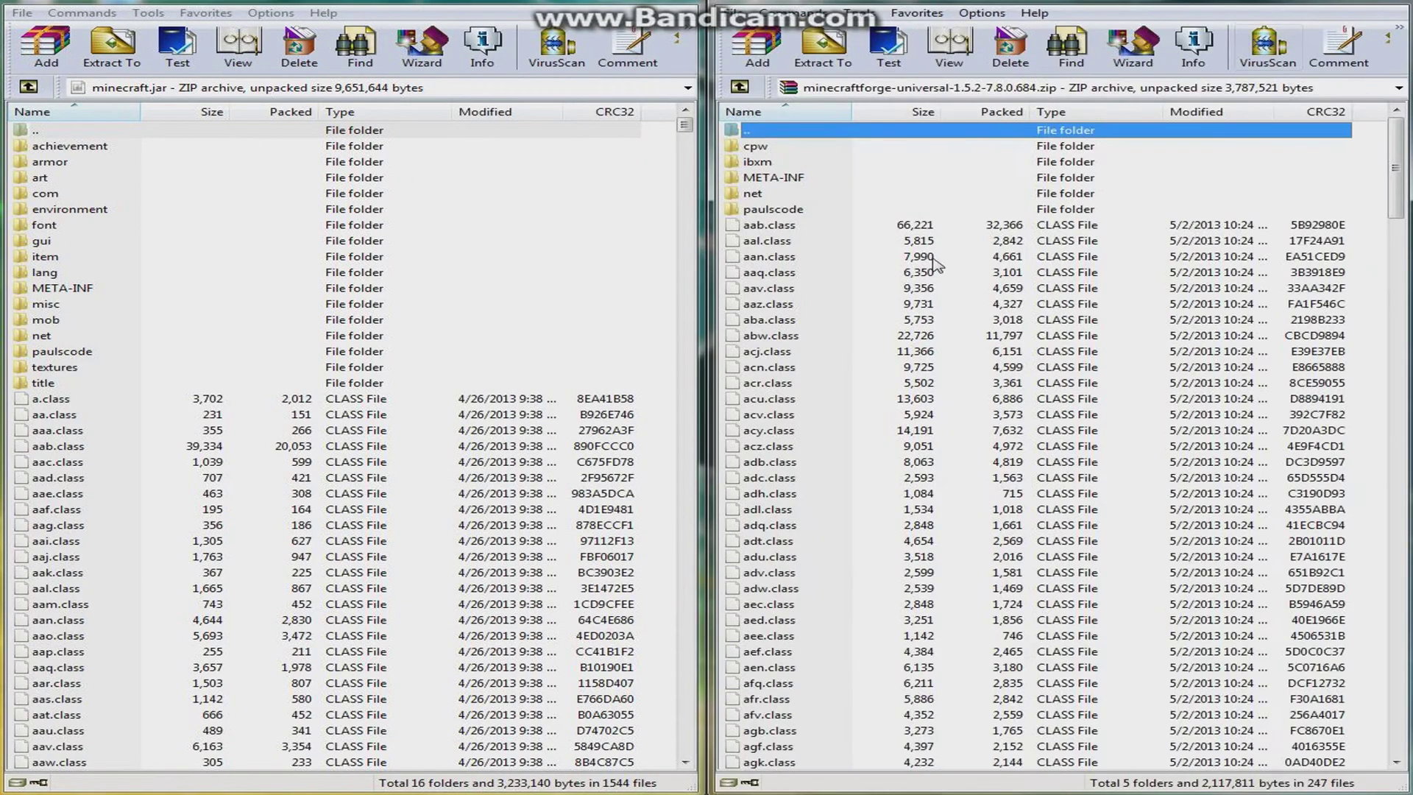
- Delete the META-INF folder from minecraft.jar
{"action": "left_click", "coordinate": [68, 288]}
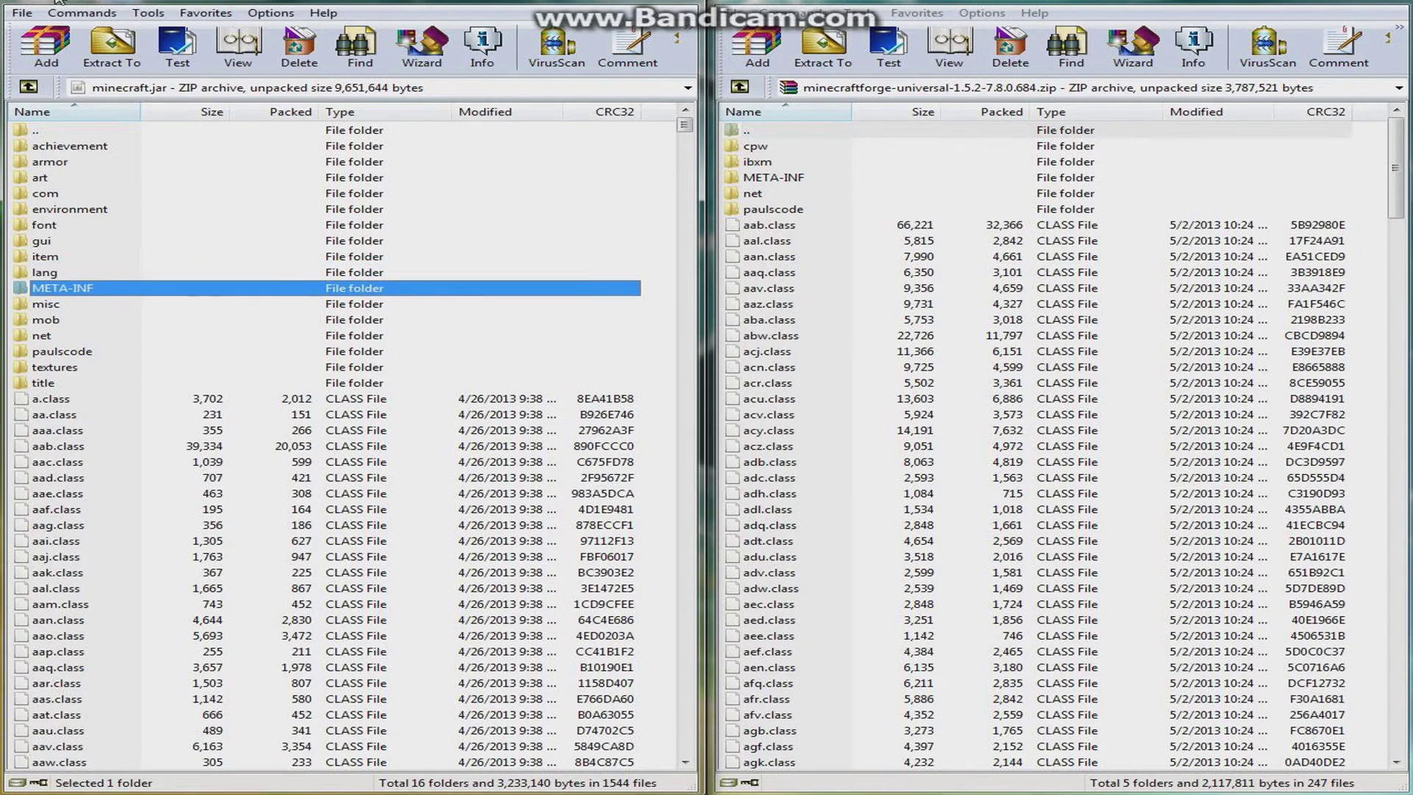
{"action": "key", "text": "Delete"}
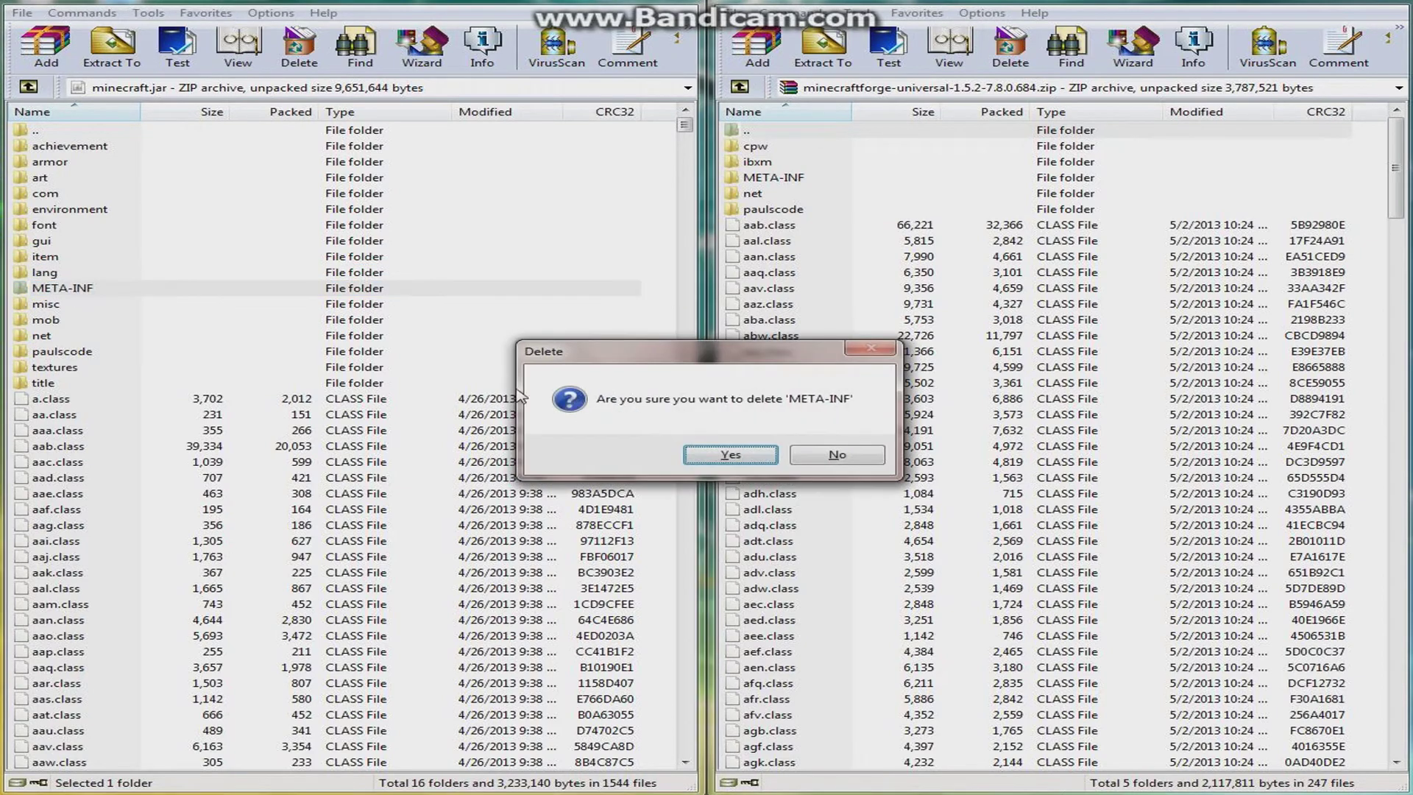
{"action": "left_click", "coordinate": [737, 462]}
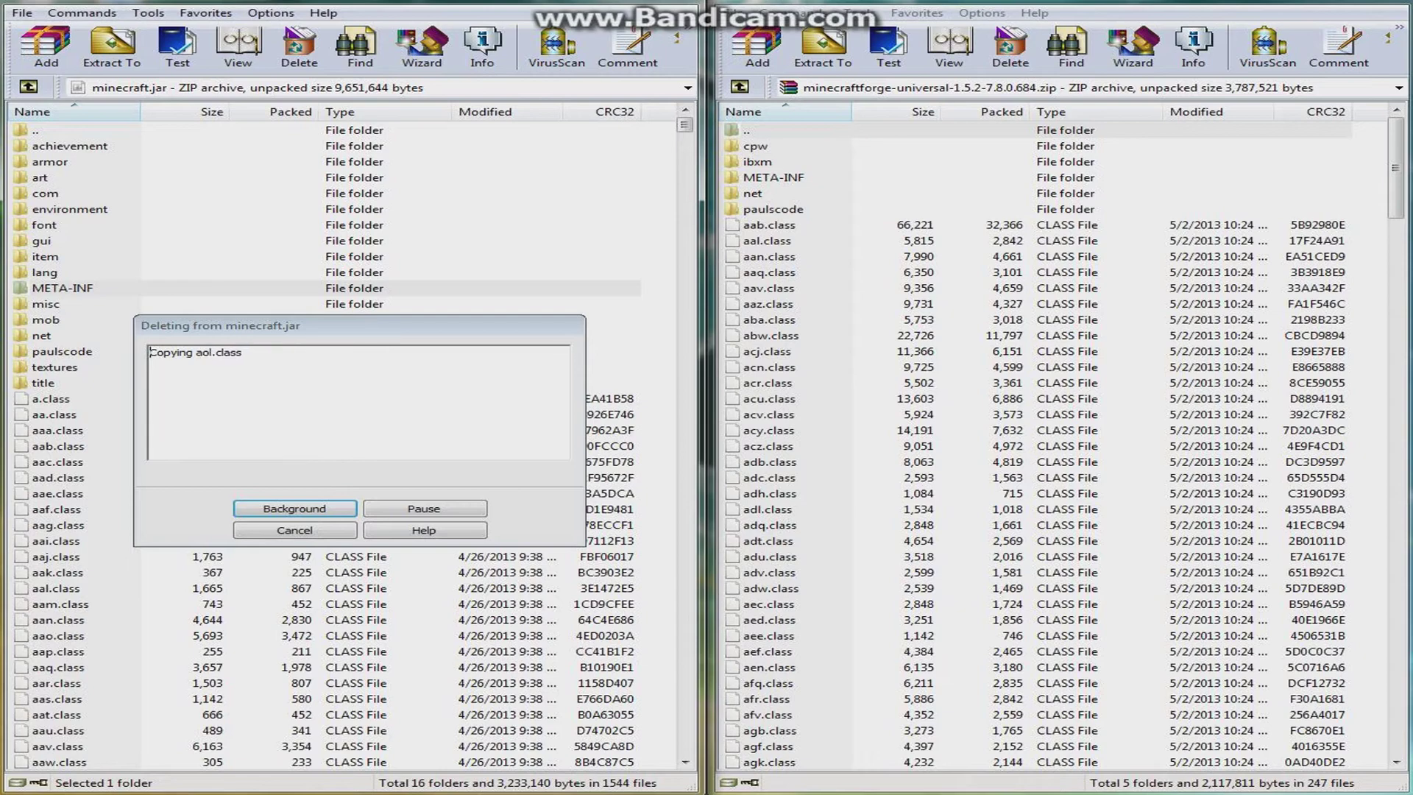
- Add all files and folders of the Forge archive to minecraft.jar using Add and replace files, and close minecraft.jar
{"action": "left_click", "coordinate": [783, 180]}
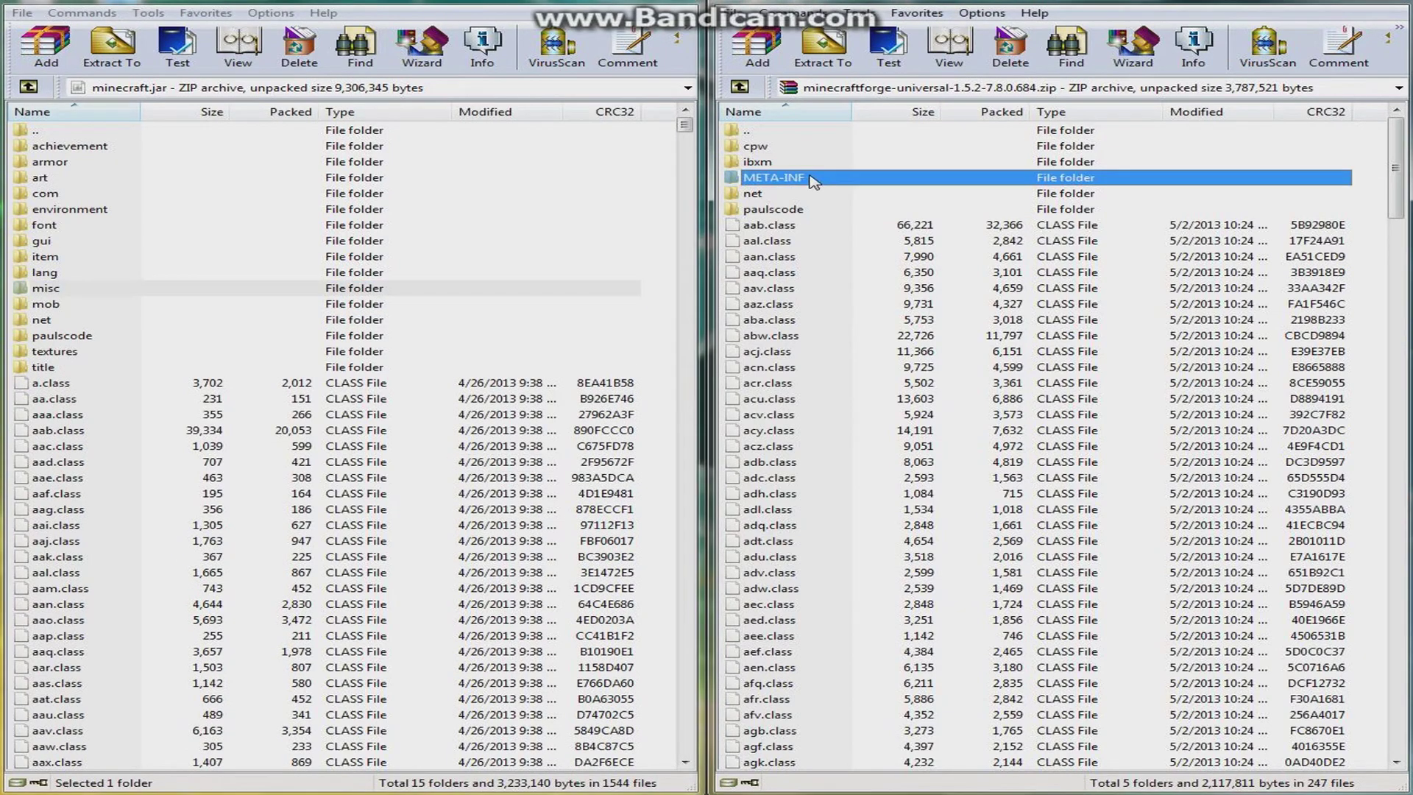
{"action": "left_click", "coordinate": [854, 384]}
{"action": "left_click", "coordinate": [810, 291]}
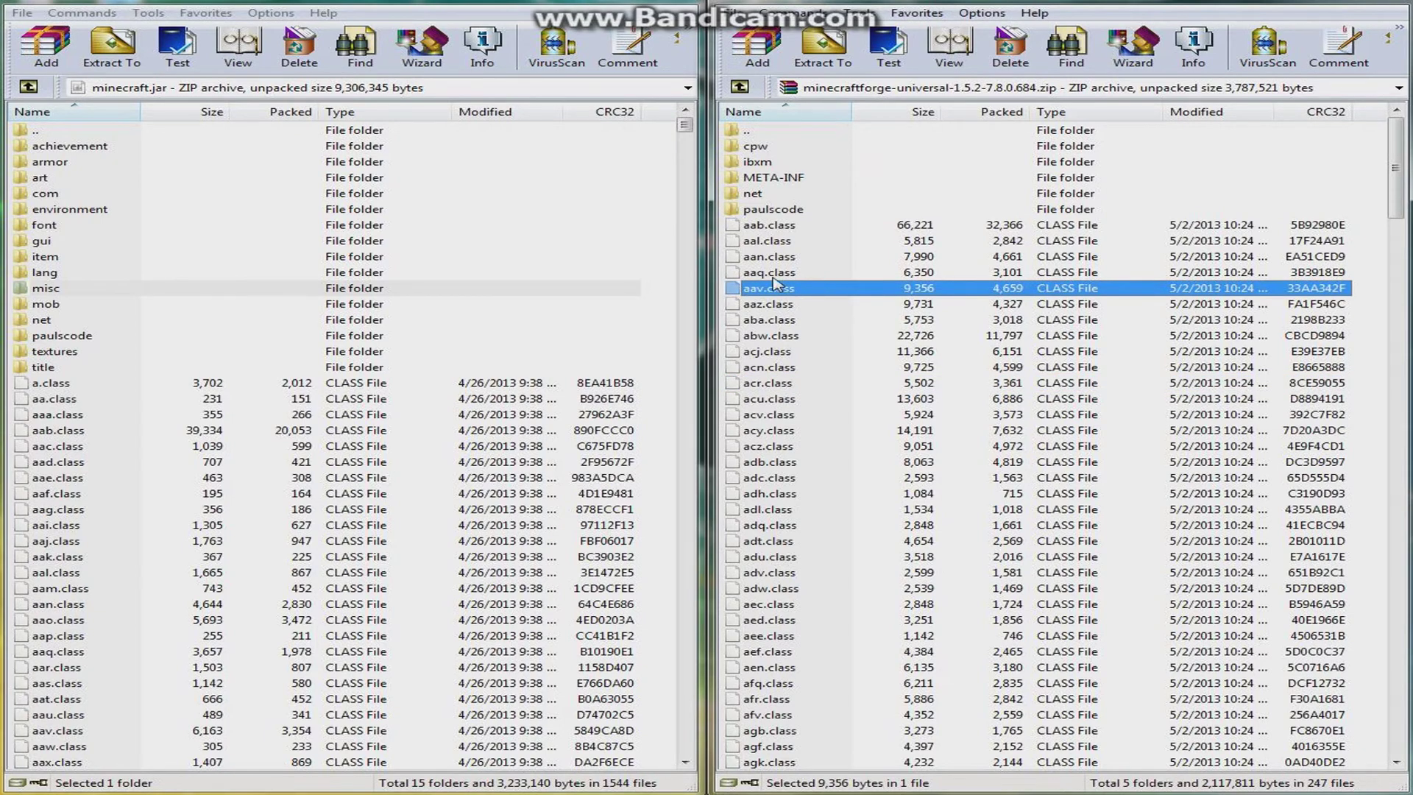
{"action": "key", "text": "ctrl+a"}
{"action": "left_click_drag", "start_coordinate": [775, 286], "coordinate": [112, 593]}
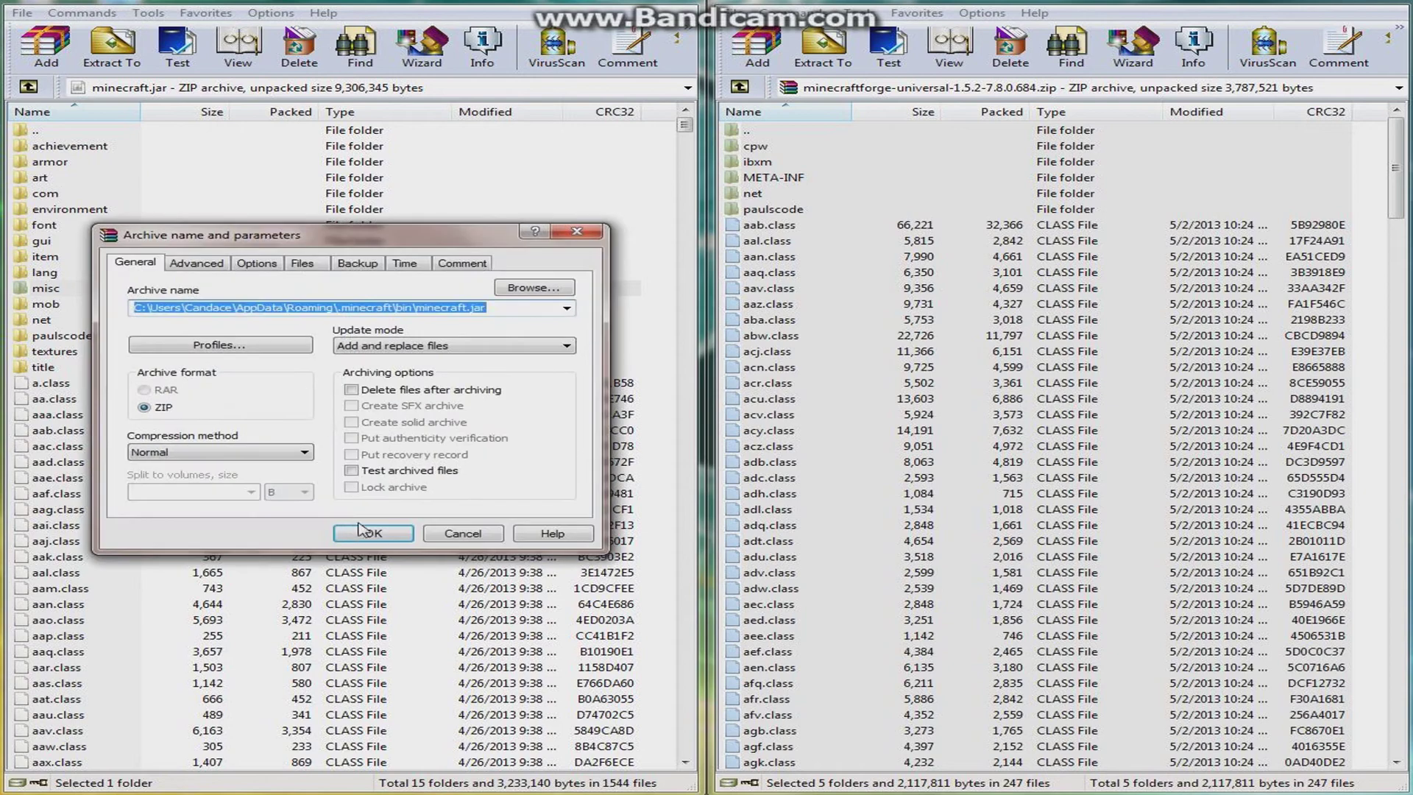
{"action": "left_click", "coordinate": [366, 533]}
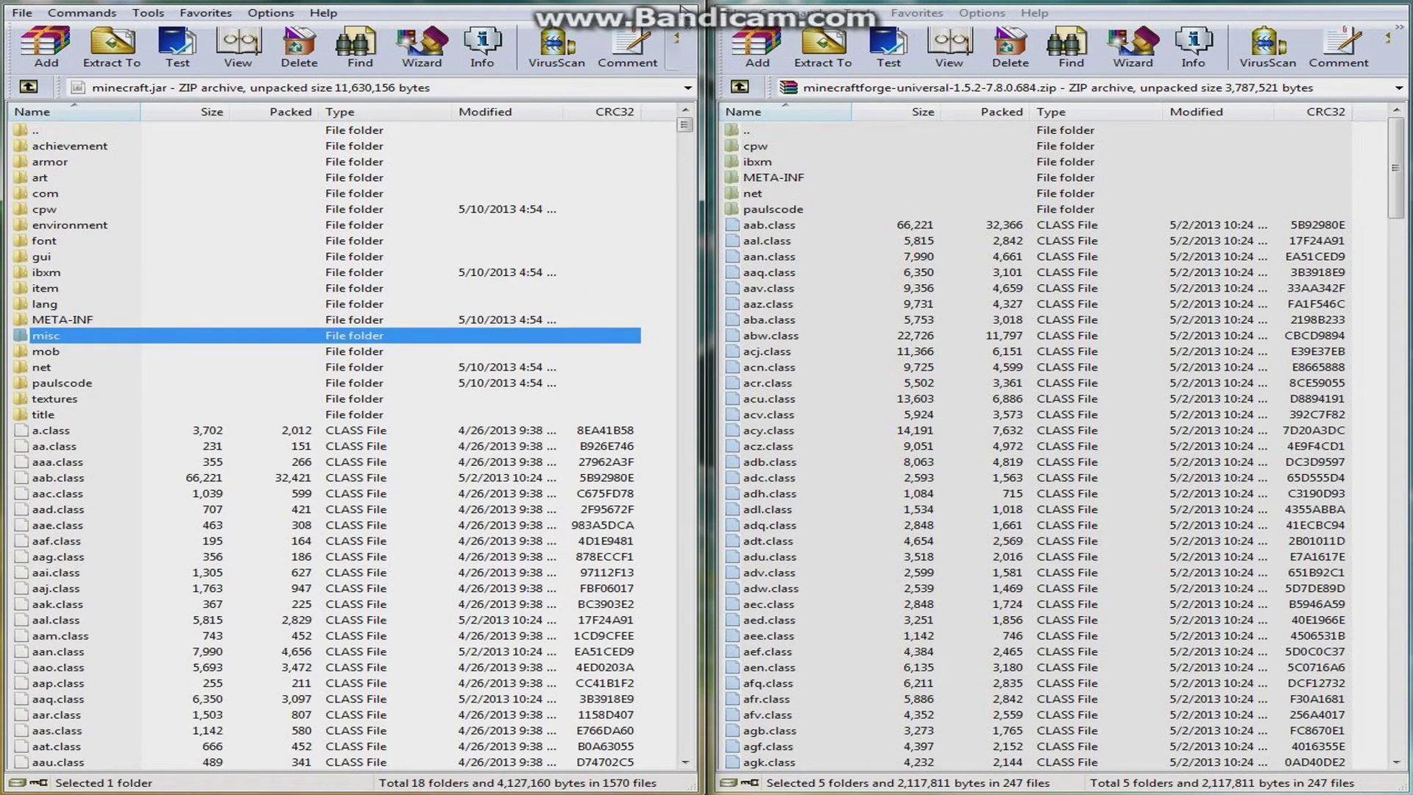
{"action": "key", "text": "alt+F4"}
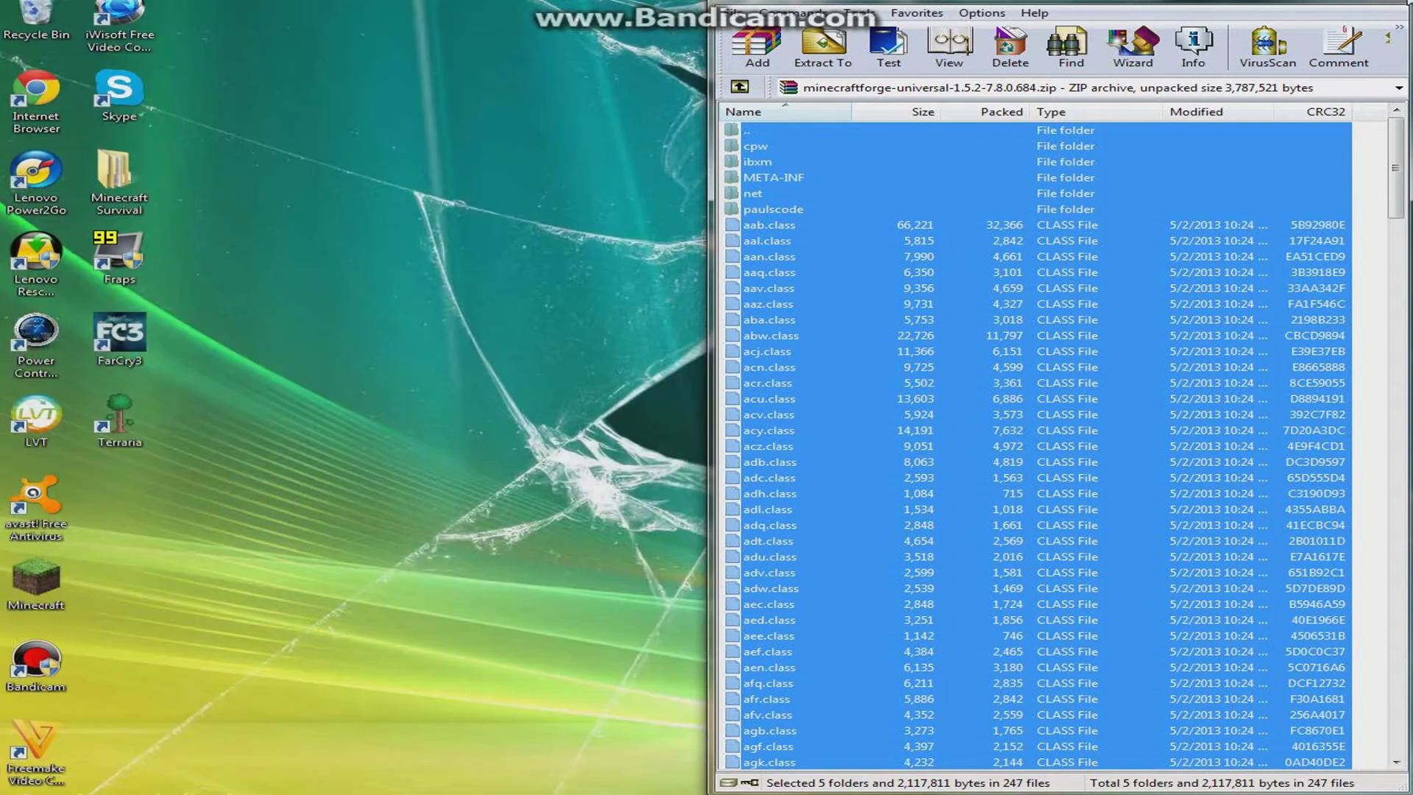
- Close the Forge archive, start the Minecraft launcher and log in with the saved account
{"action": "key", "text": "alt+F4"}
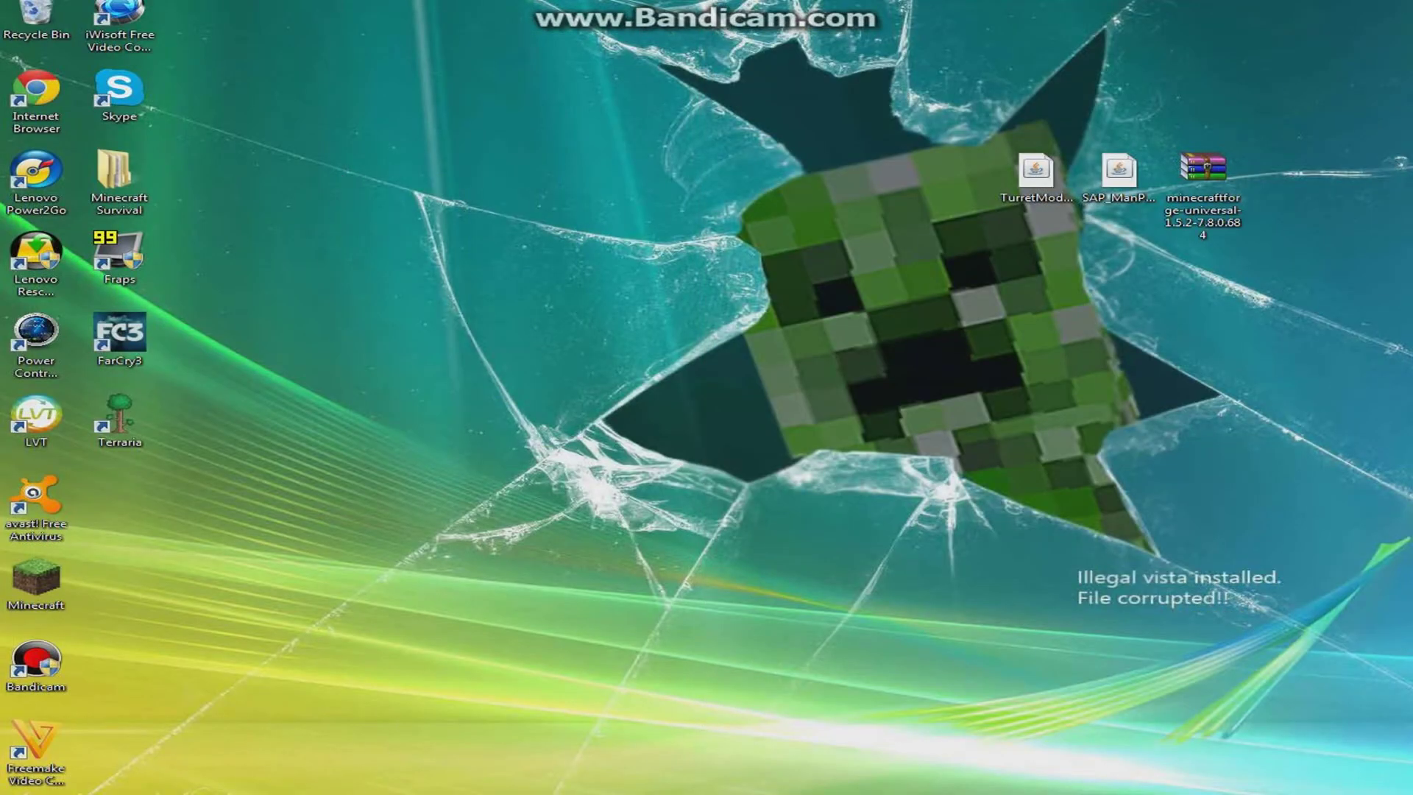
{"action": "left_click", "coordinate": [375, 792]}
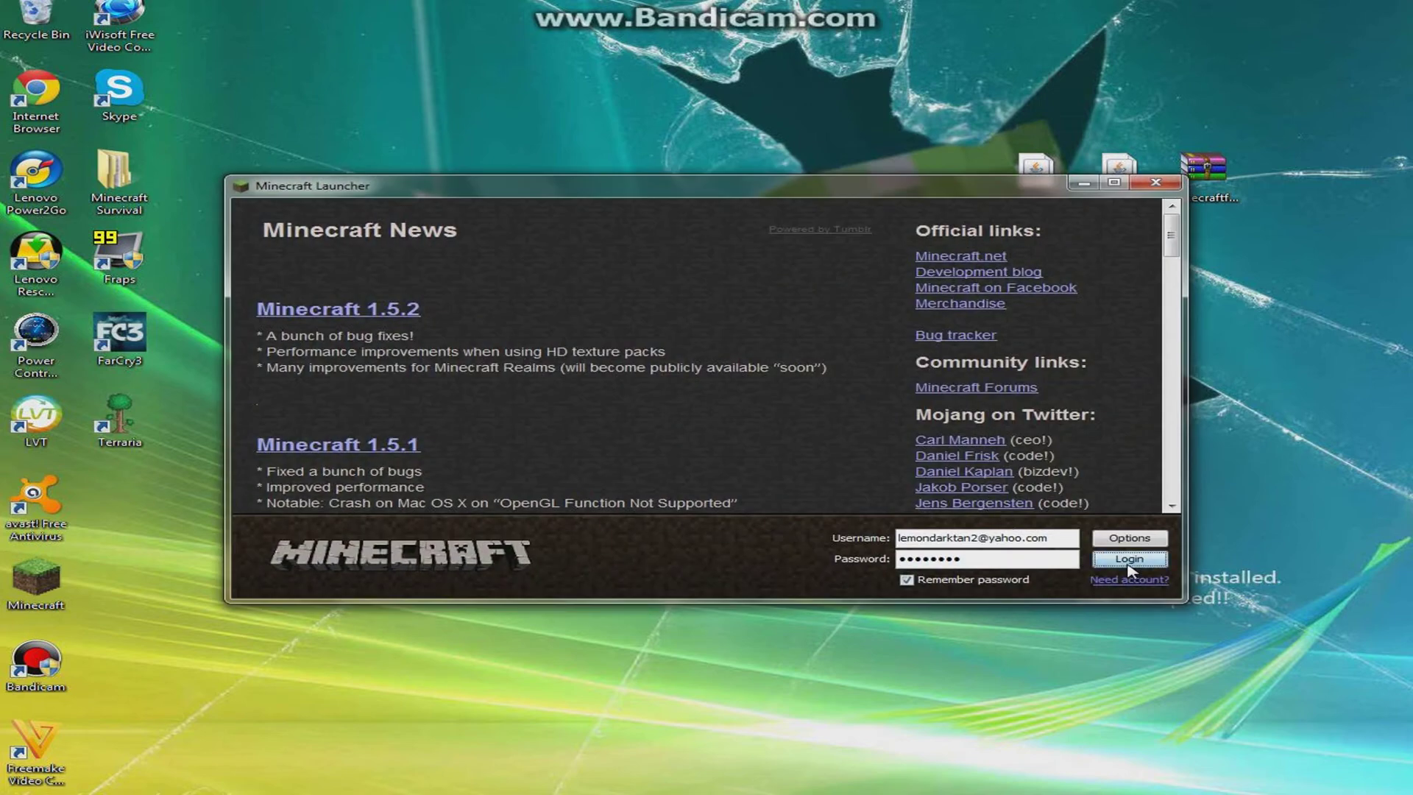
{"action": "left_click", "coordinate": [1130, 564]}
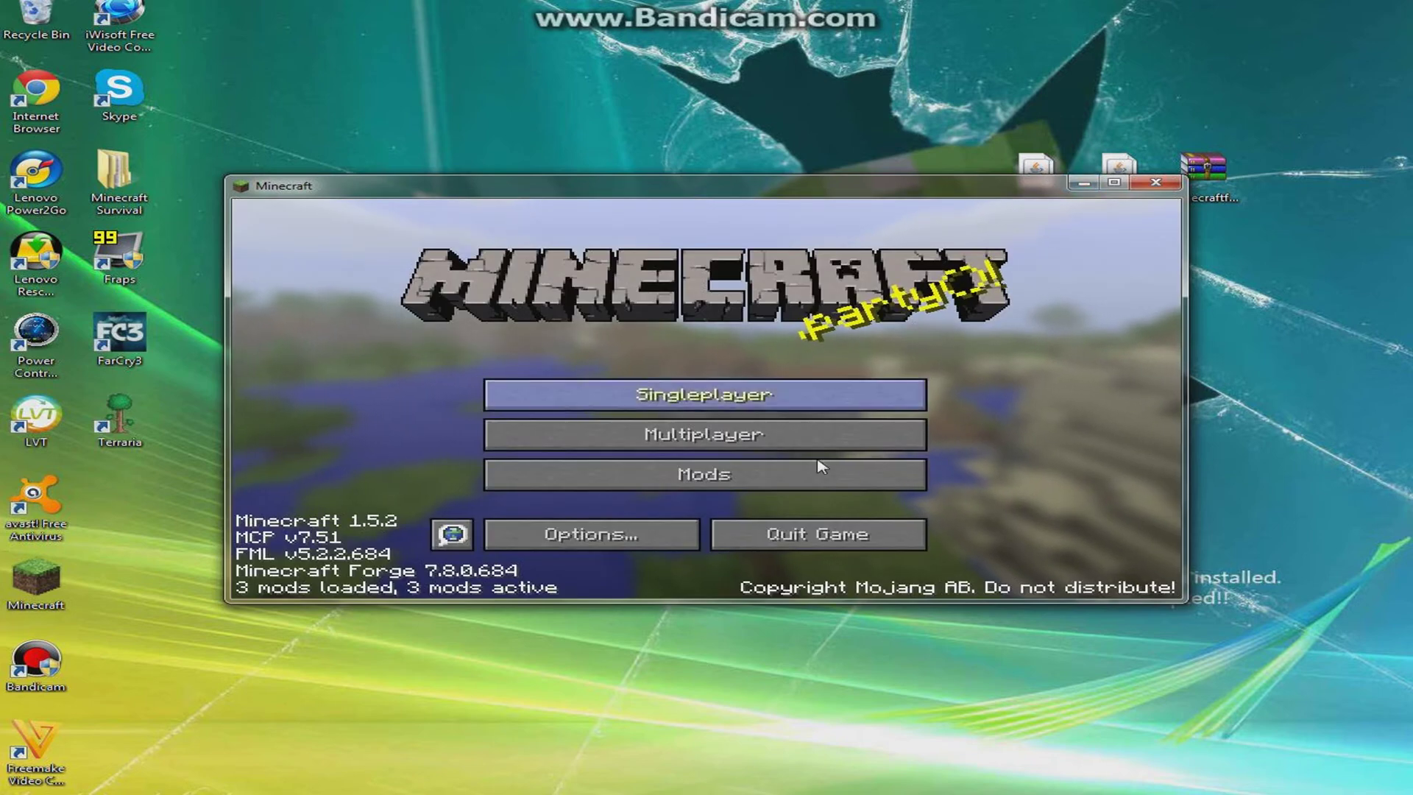
- Check the Minecraft Coder Pack, Forge Mod Loader and Minecraft Forge entries in the game's mod list and close Minecraft
{"action": "left_click", "coordinate": [664, 480]}
{"action": "left_click", "coordinate": [395, 318]}
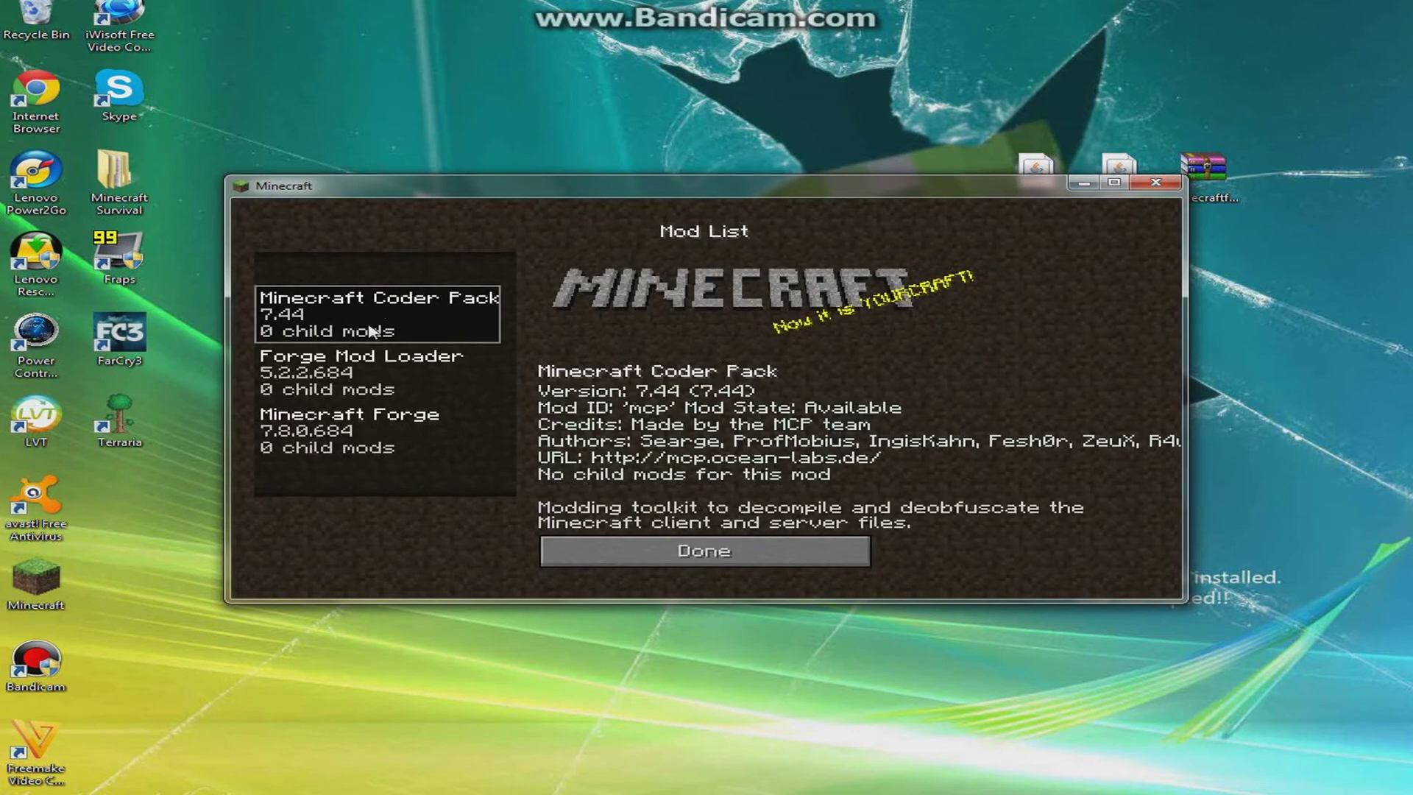
{"action": "left_click", "coordinate": [399, 379]}
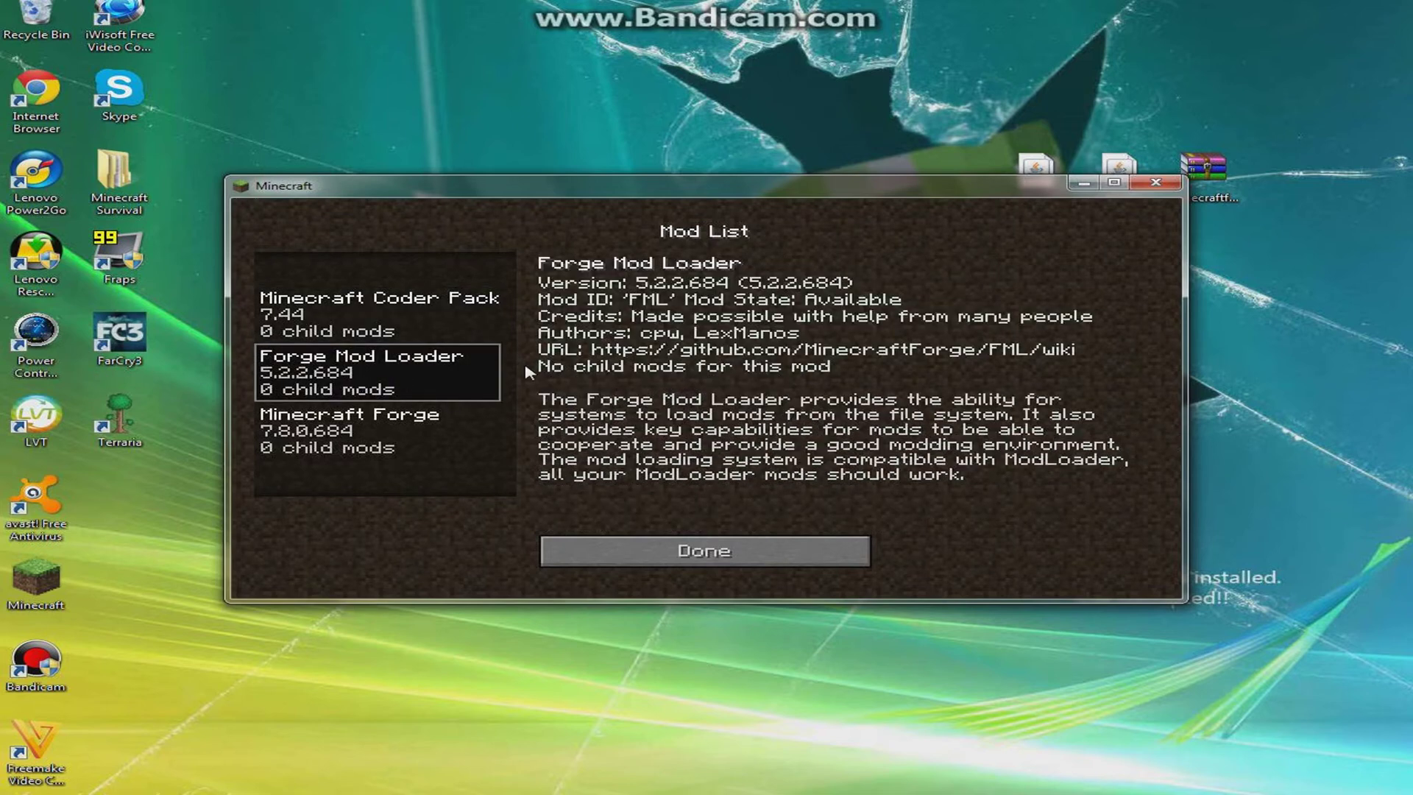
{"action": "left_click", "coordinate": [312, 445]}
{"action": "left_click", "coordinate": [699, 551]}
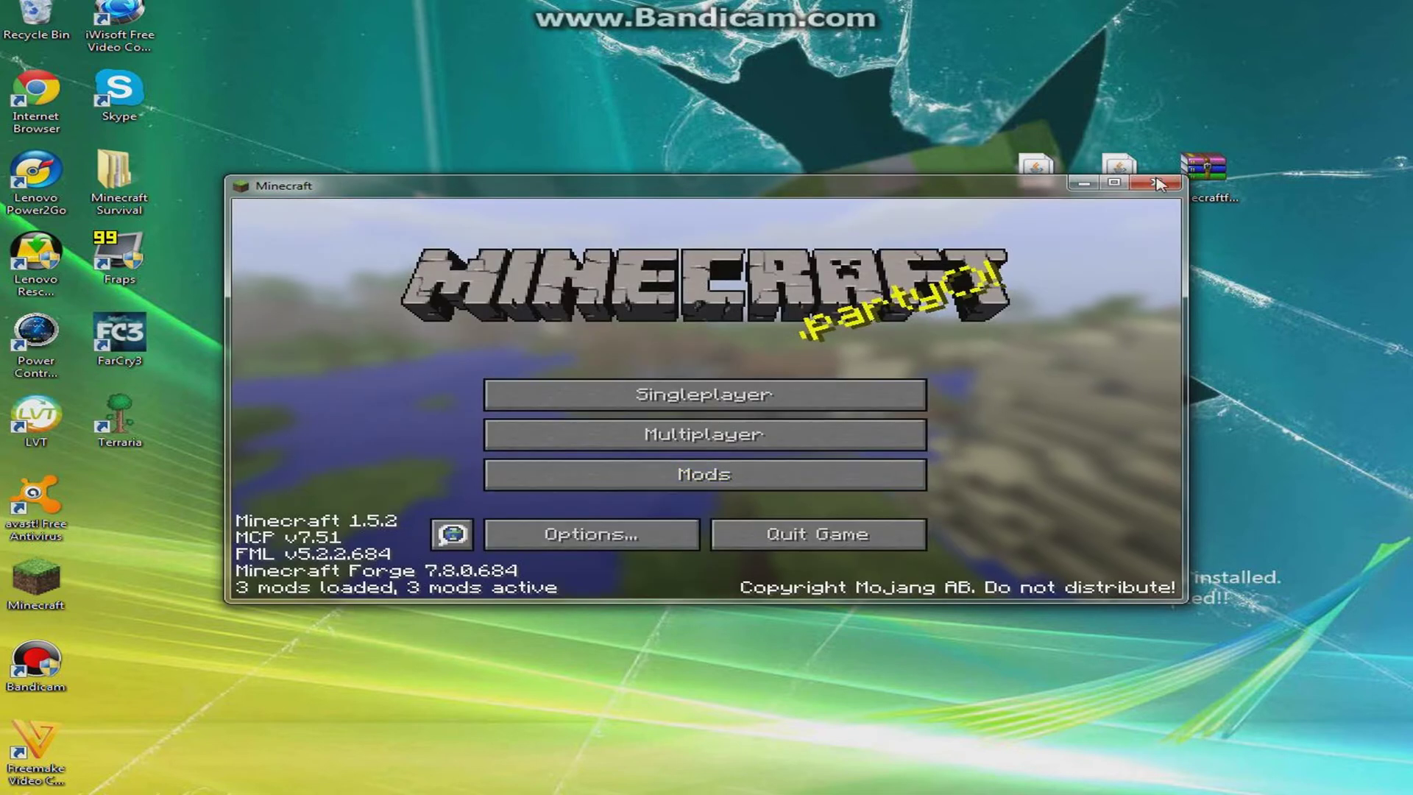
{"action": "left_click", "coordinate": [1156, 181]}
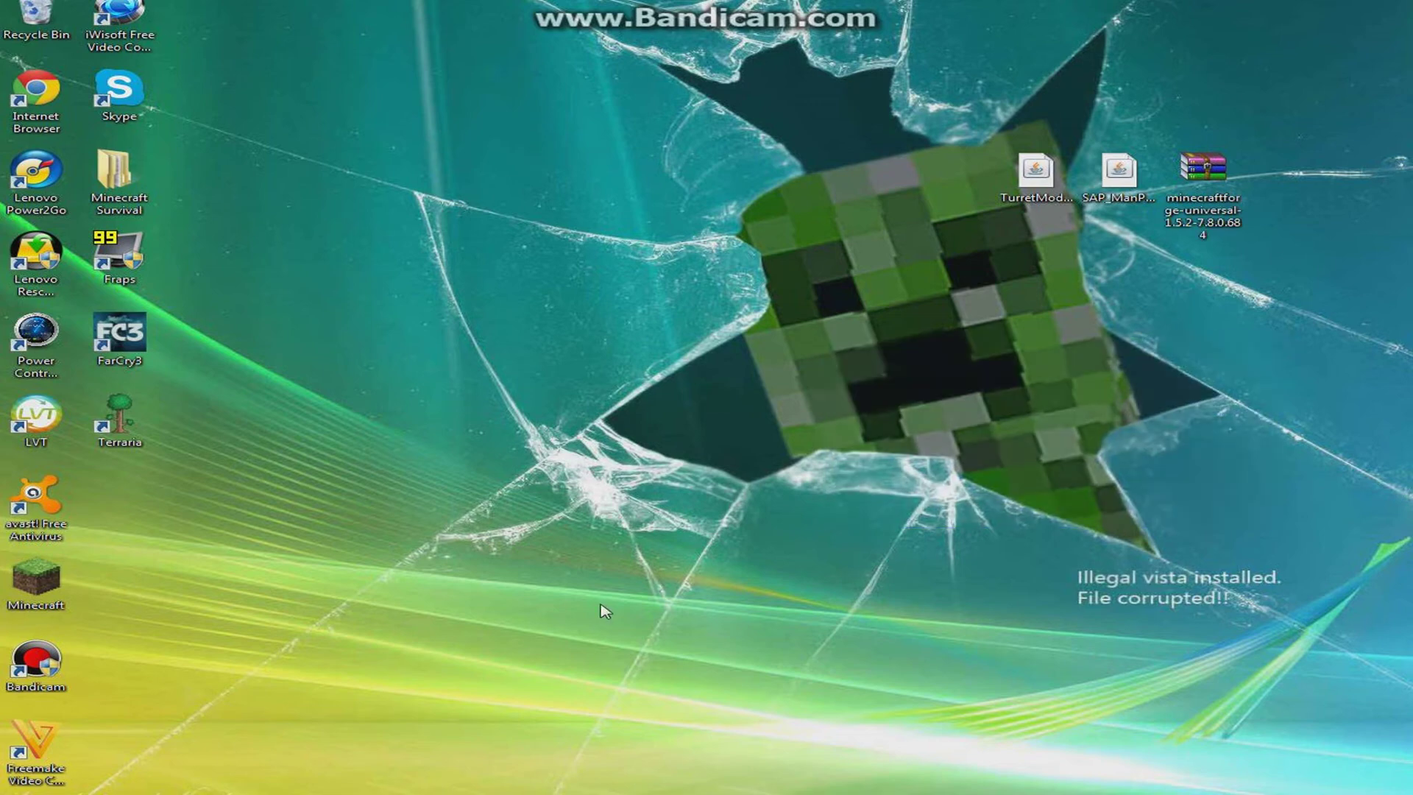
- Open the Roaming folder through %appdata% and go into its .minecraft folder
{"action": "key", "text": "super"}
{"action": "type", "text": "%"}
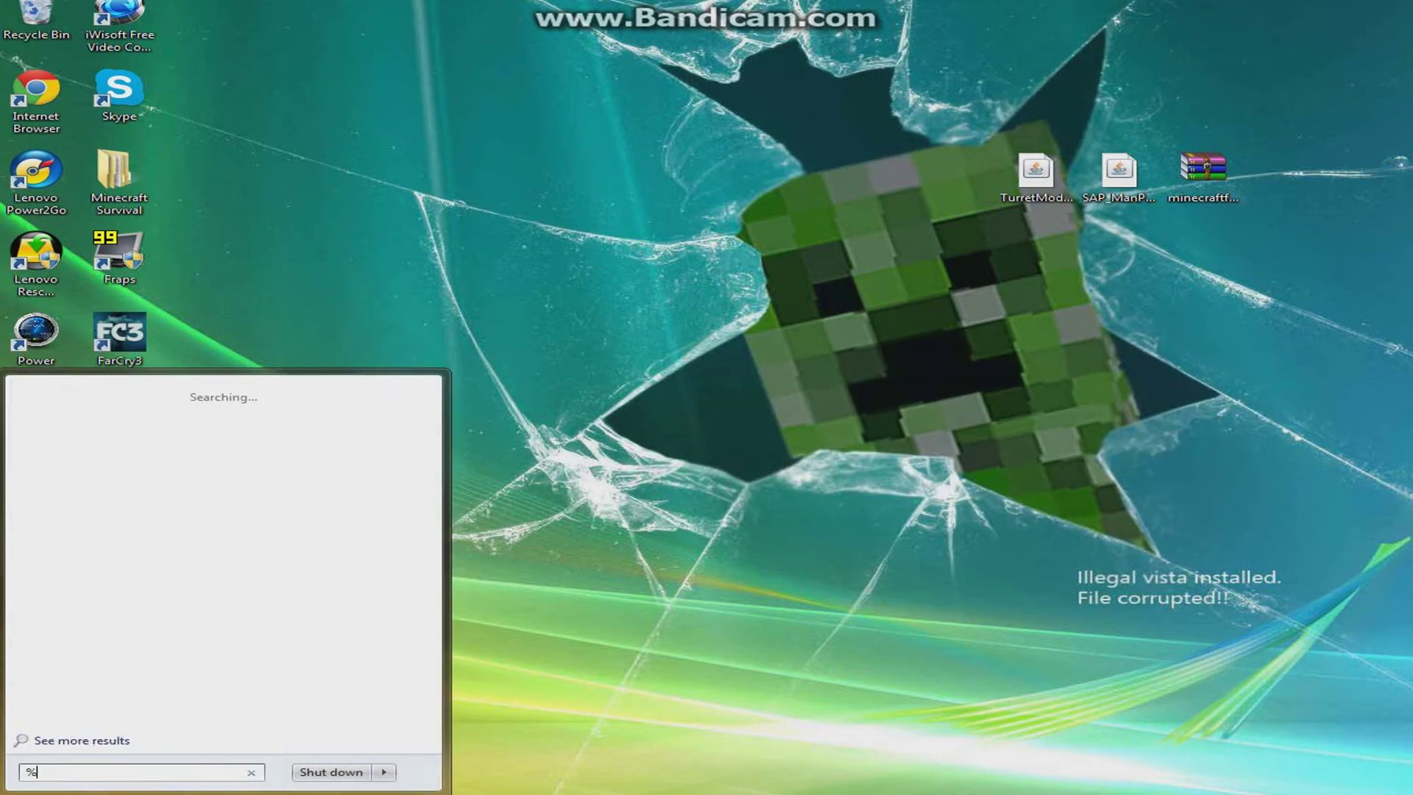
{"action": "type", "text": "appdata%"}
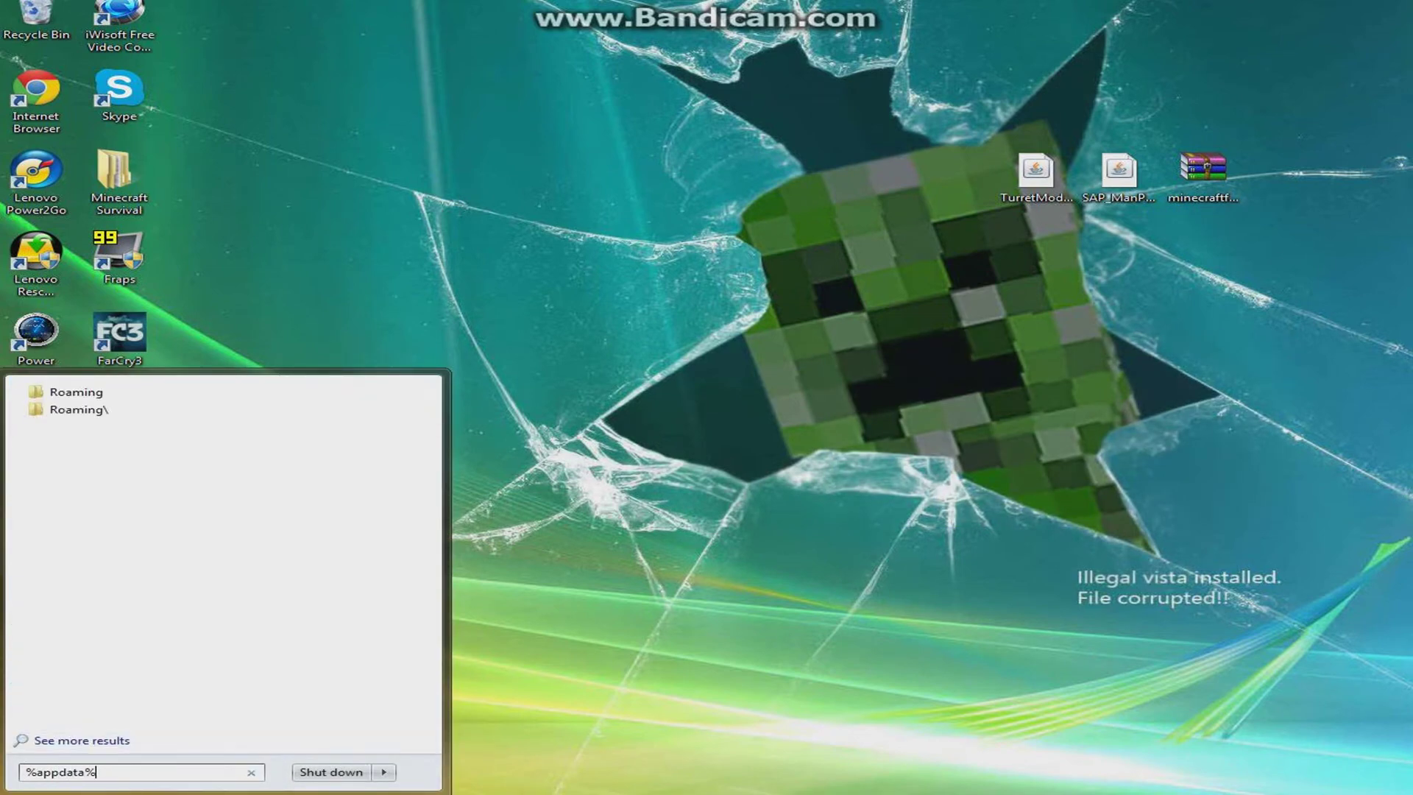
{"action": "key", "text": "Return"}
{"action": "double_click", "coordinate": [386, 266]}
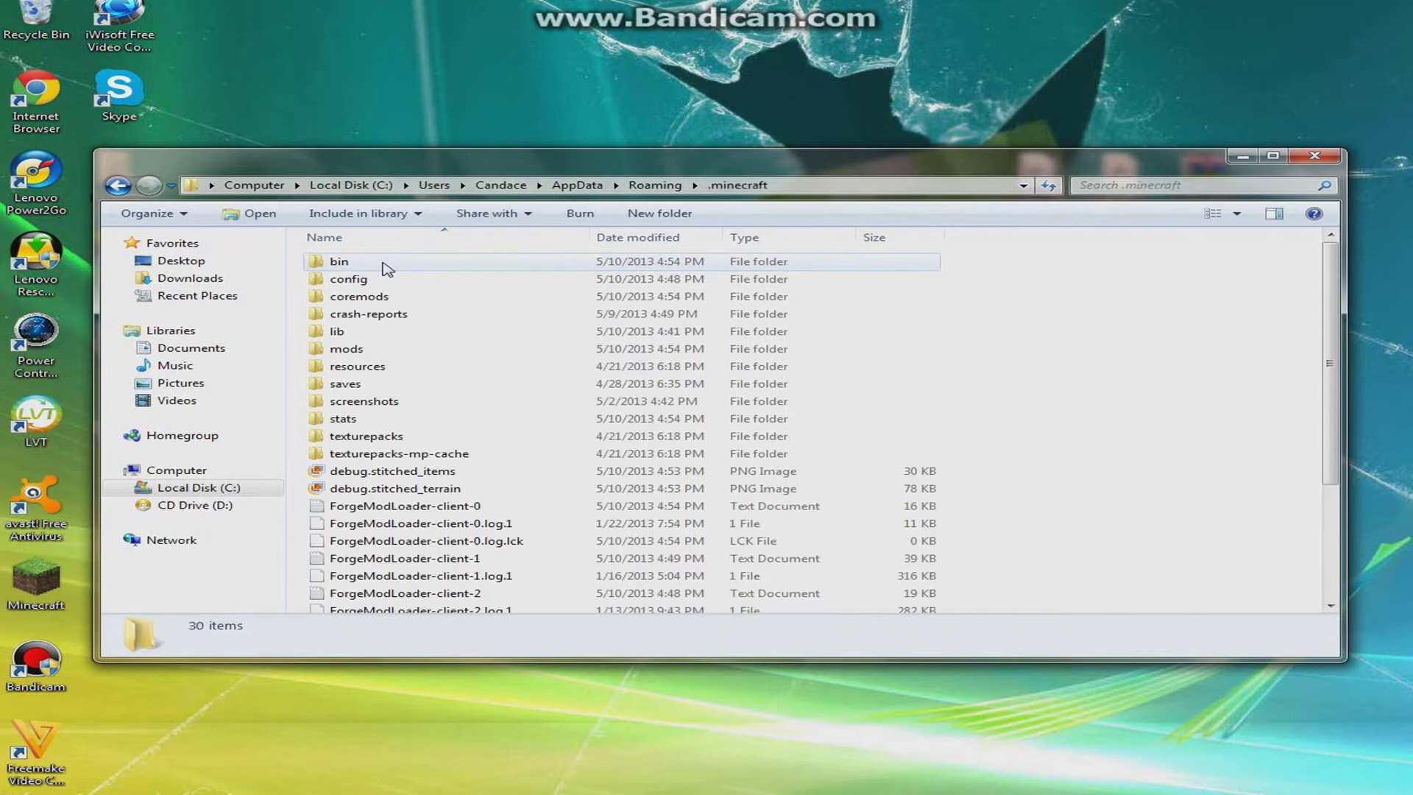
{"action": "left_click", "coordinate": [379, 351]}
{"action": "left_click", "coordinate": [400, 298]}
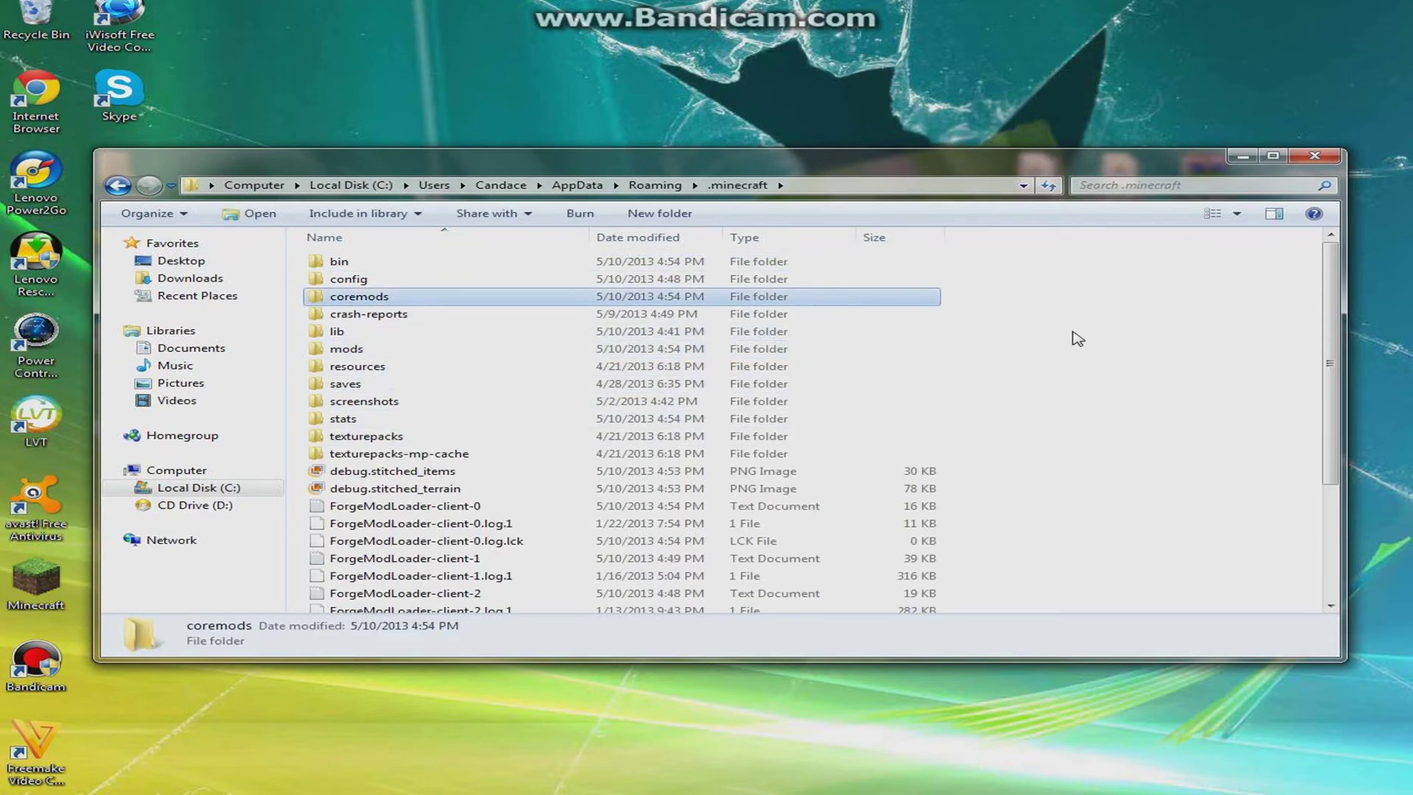
{"action": "left_click", "coordinate": [521, 349]}
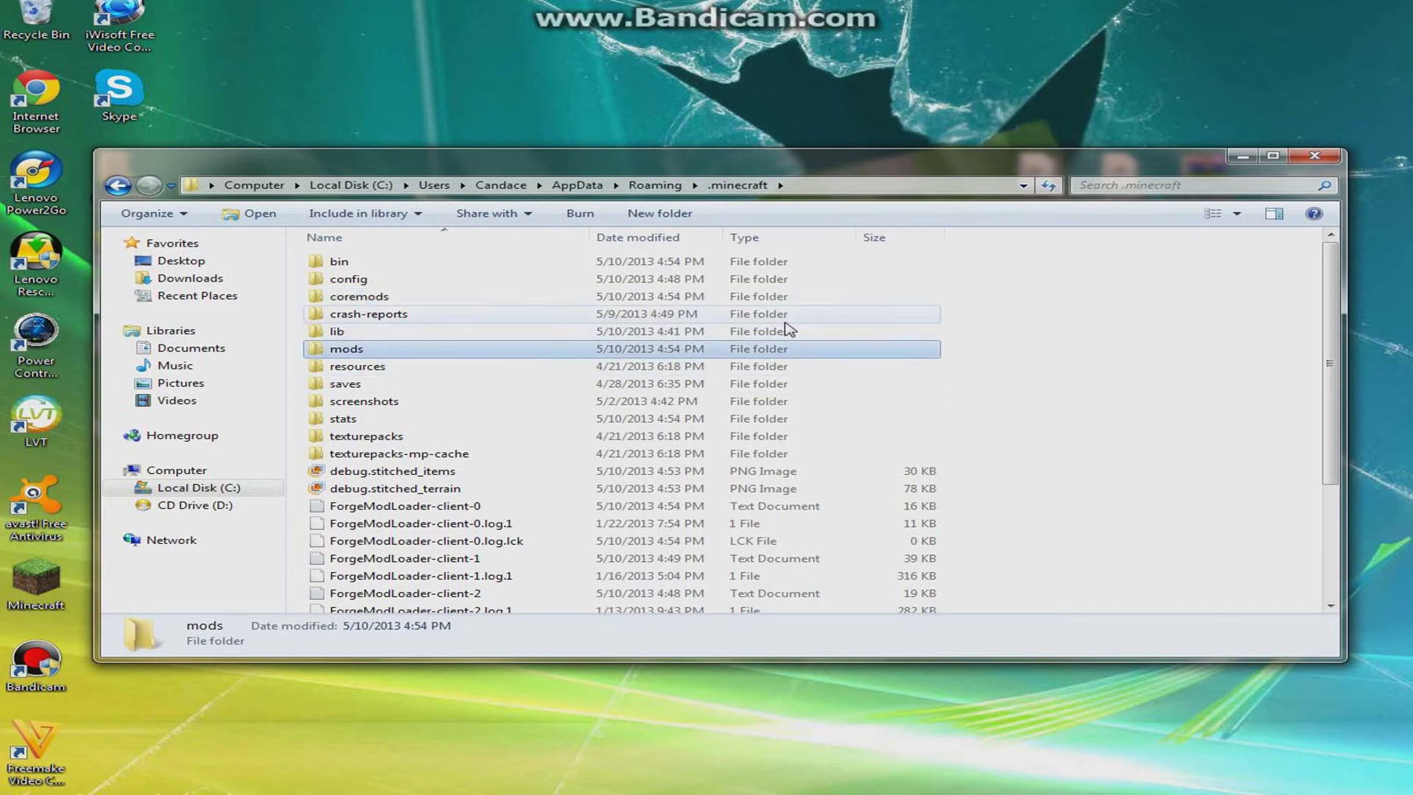
{"action": "right_click", "coordinate": [1092, 379]}
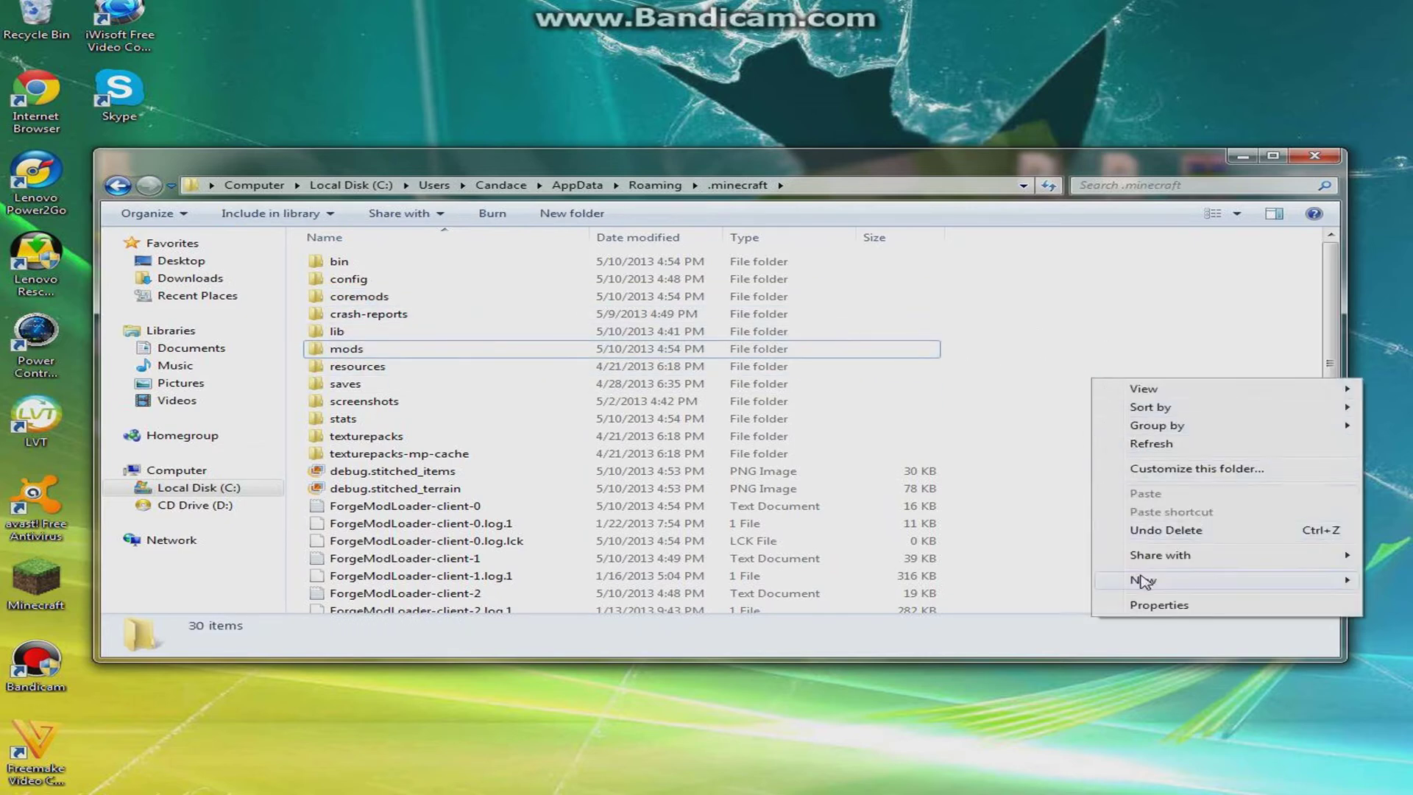
{"action": "mouse_move", "coordinate": [1143, 582]}
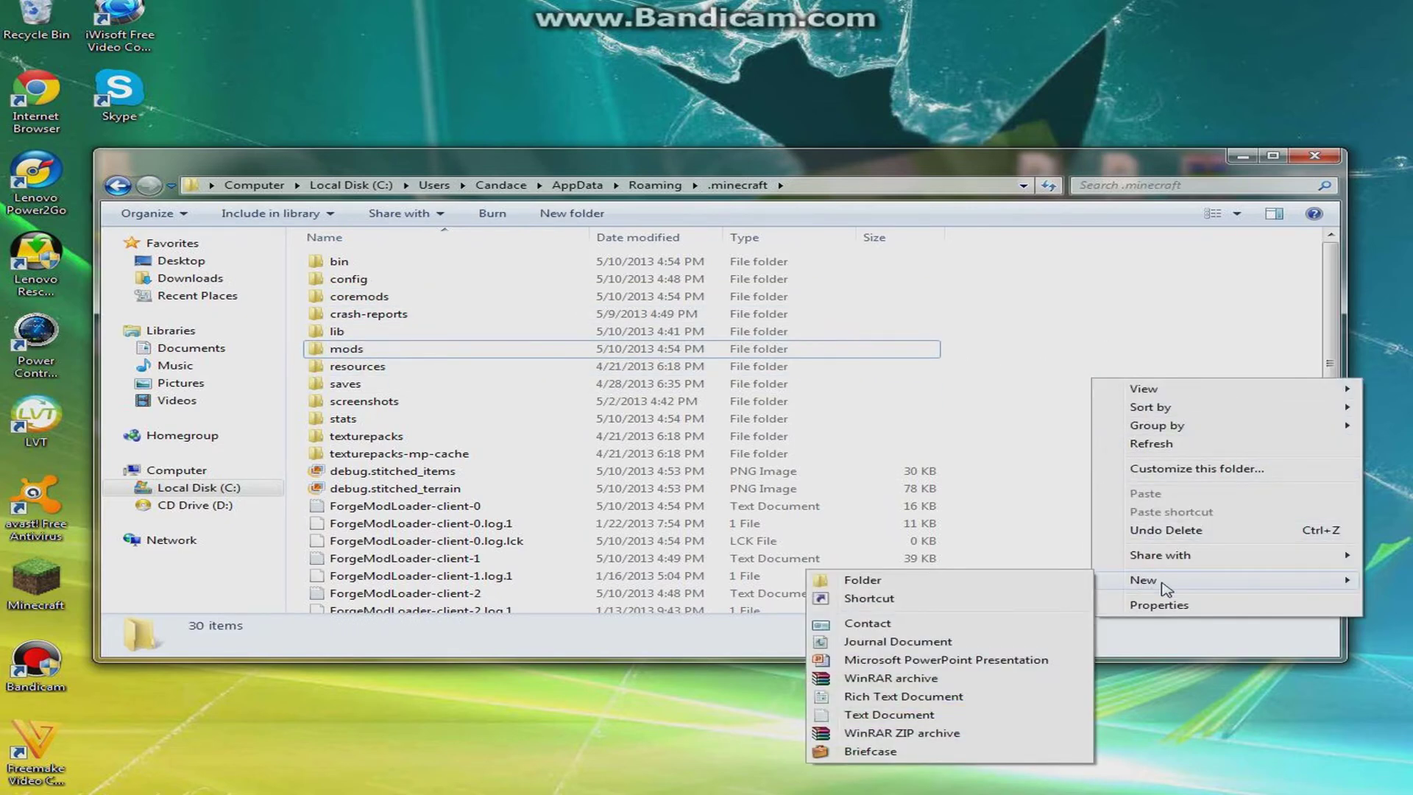
{"action": "left_click", "coordinate": [1046, 335]}
- Move TurretMod_v3.0.1 and SAP_ManPack_v142 from the desktop into the .minecraft mods folder and close the folder window
{"action": "double_click", "coordinate": [594, 357]}
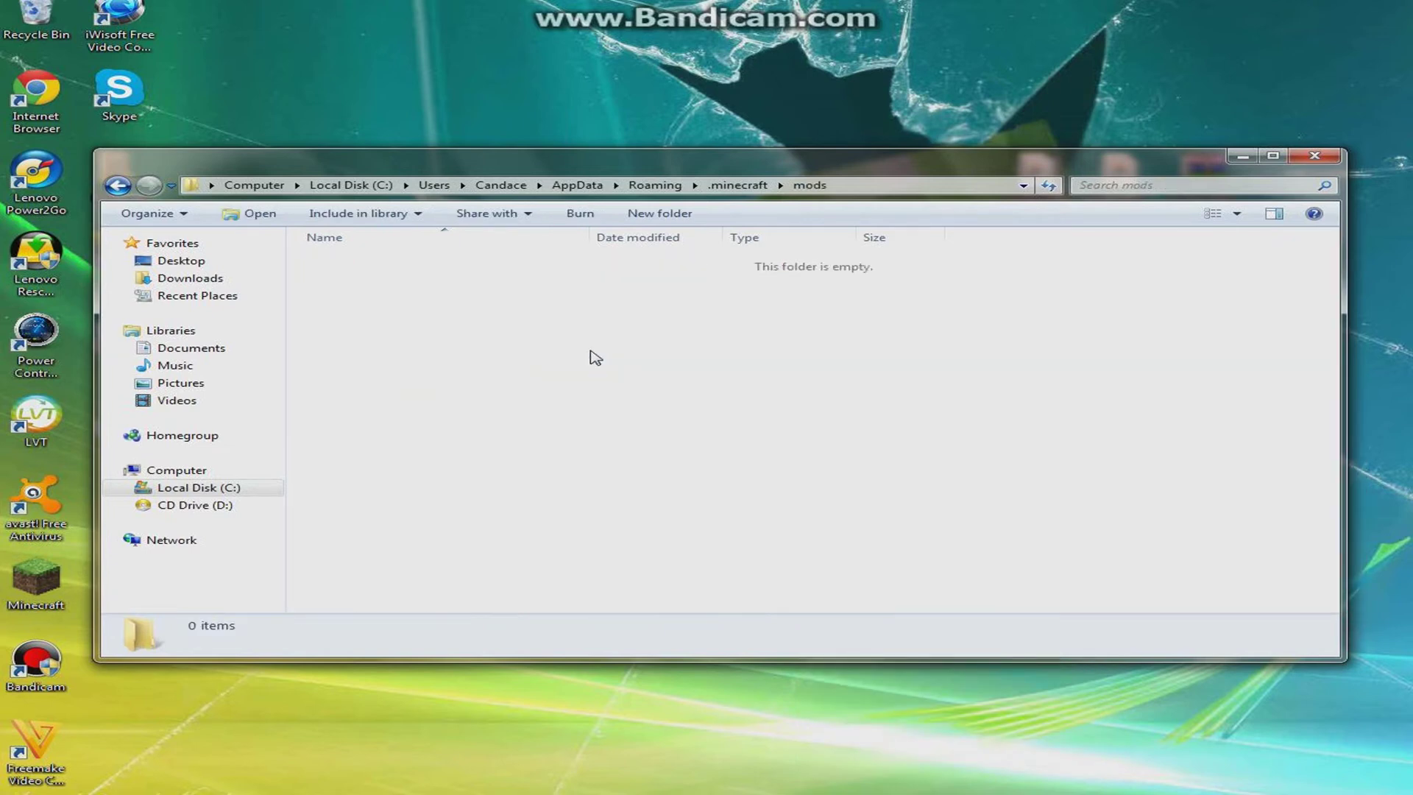
{"action": "left_click_drag", "start_coordinate": [916, 167], "coordinate": [951, 363]}
{"action": "left_click_drag", "start_coordinate": [1035, 173], "coordinate": [787, 641]}
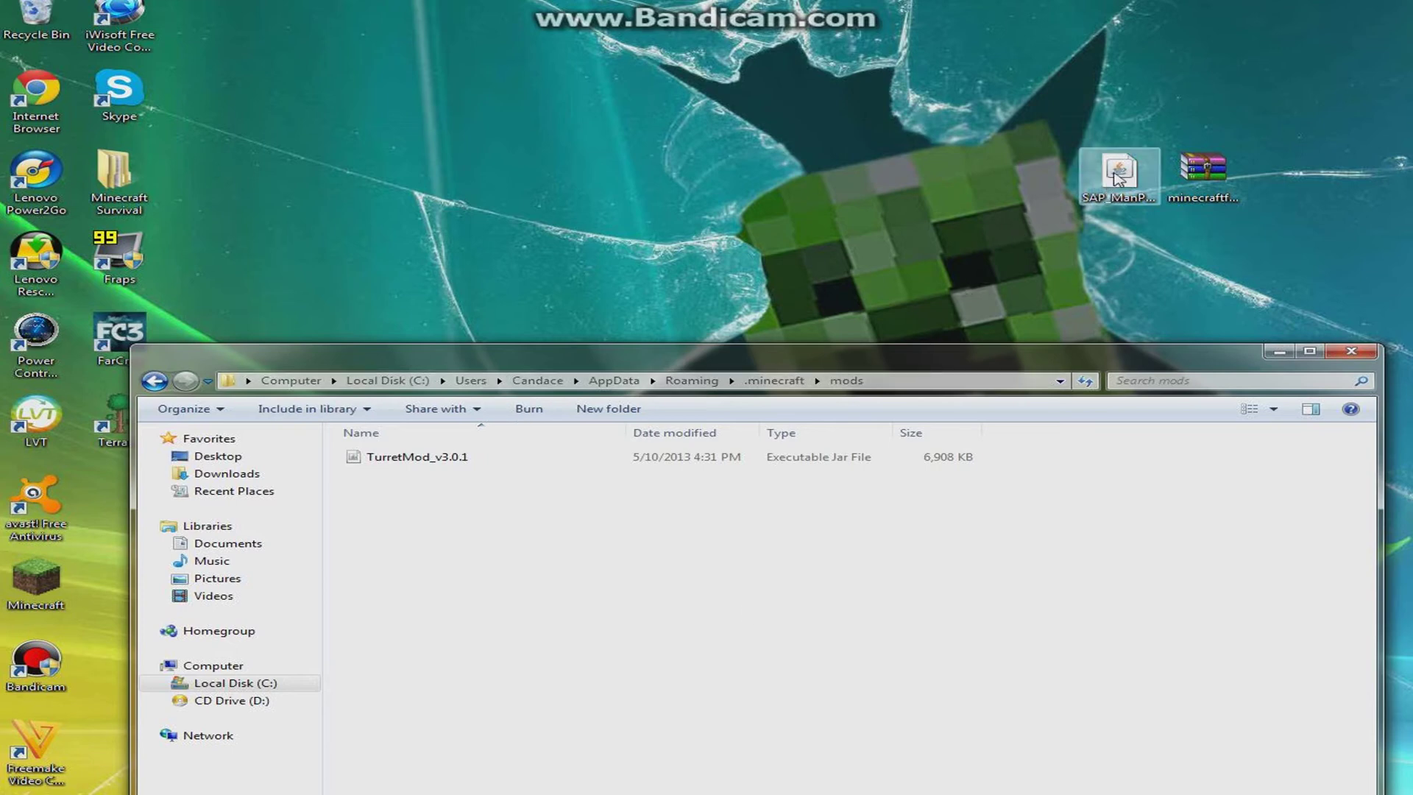
{"action": "left_click_drag", "start_coordinate": [1119, 171], "coordinate": [805, 671]}
{"action": "left_click", "coordinate": [805, 670]}
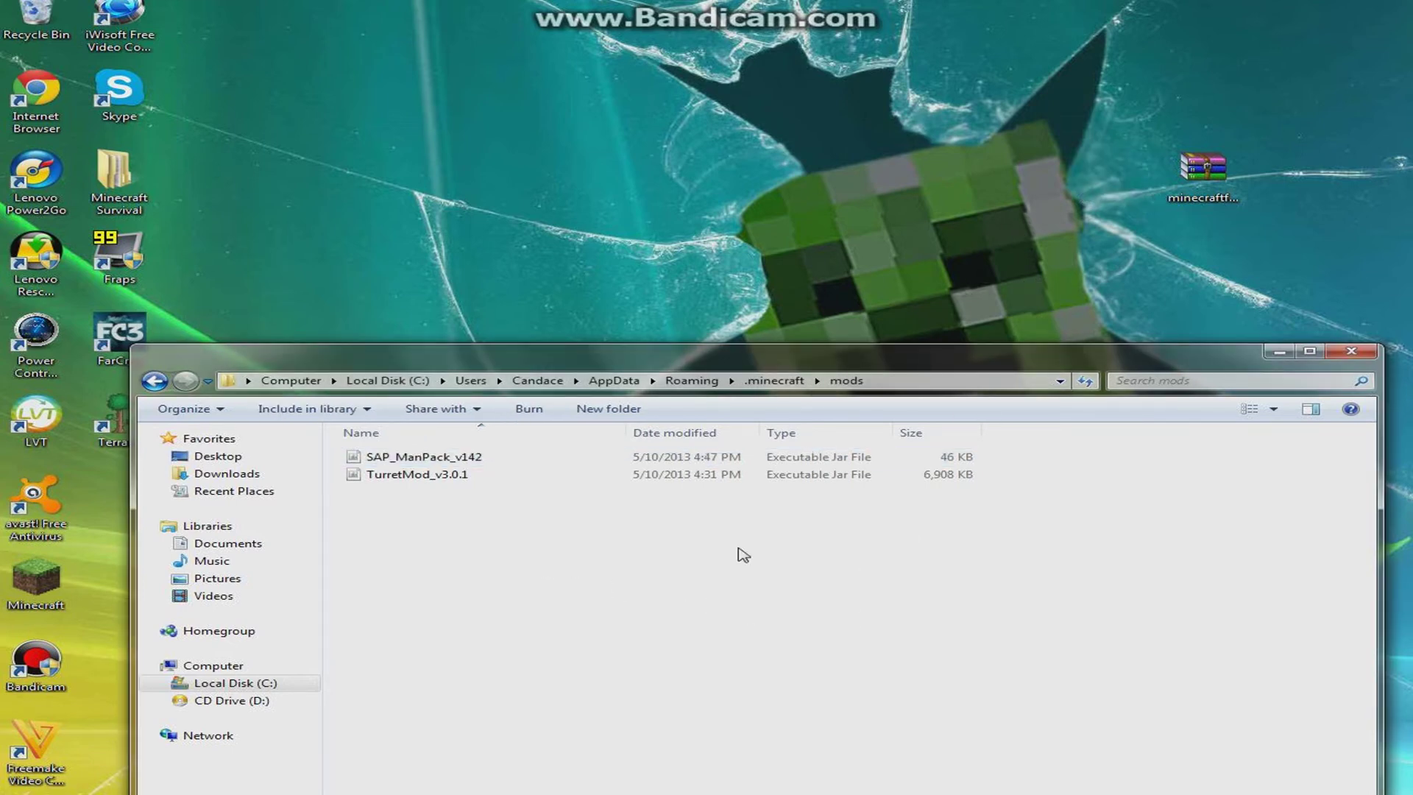
{"action": "left_click", "coordinate": [1352, 351]}
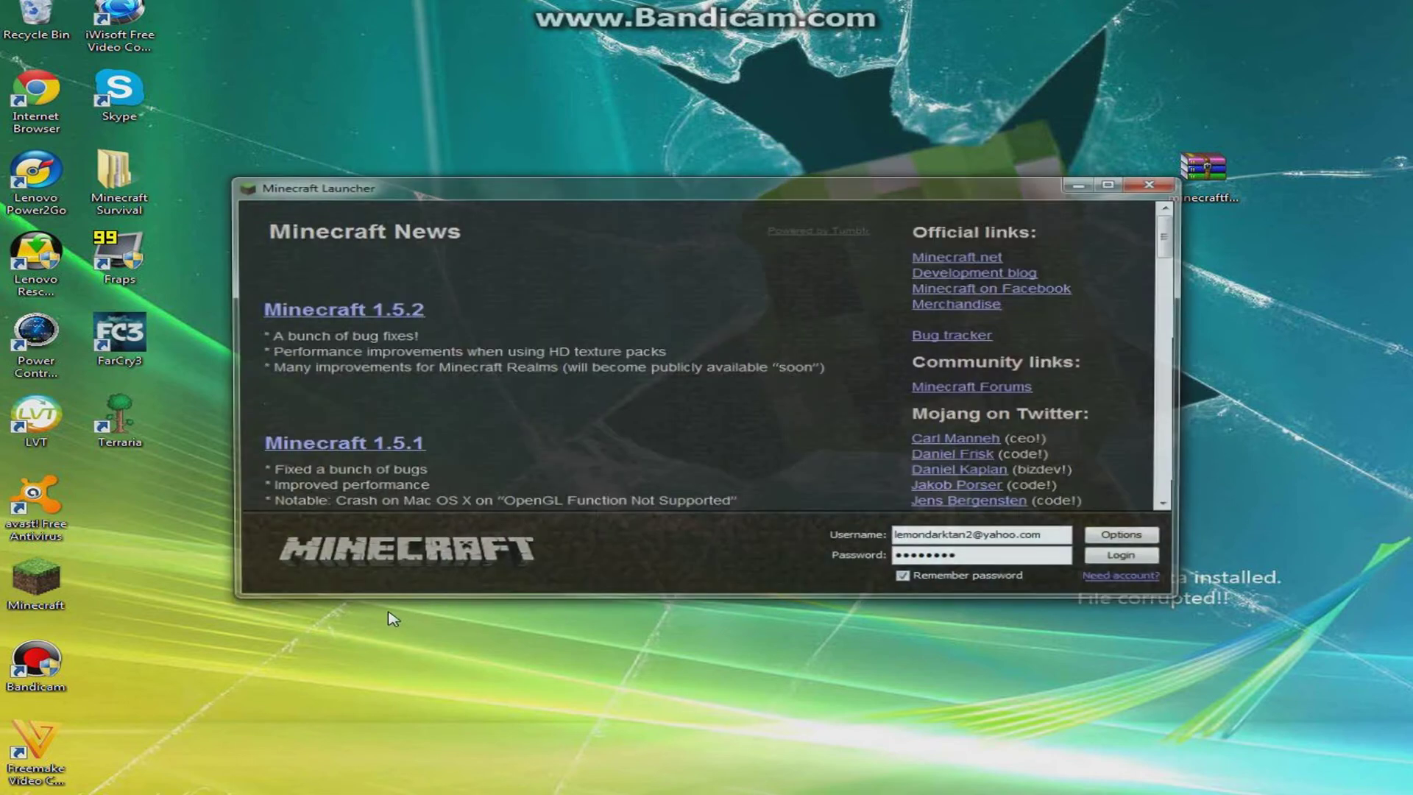
- Log in to Minecraft and check the Minecraft Forge, SanAndreasPs Managers, Thunderstorm Fix and Turret Mod v3 entries in the mod list
{"action": "left_click", "coordinate": [1124, 562]}
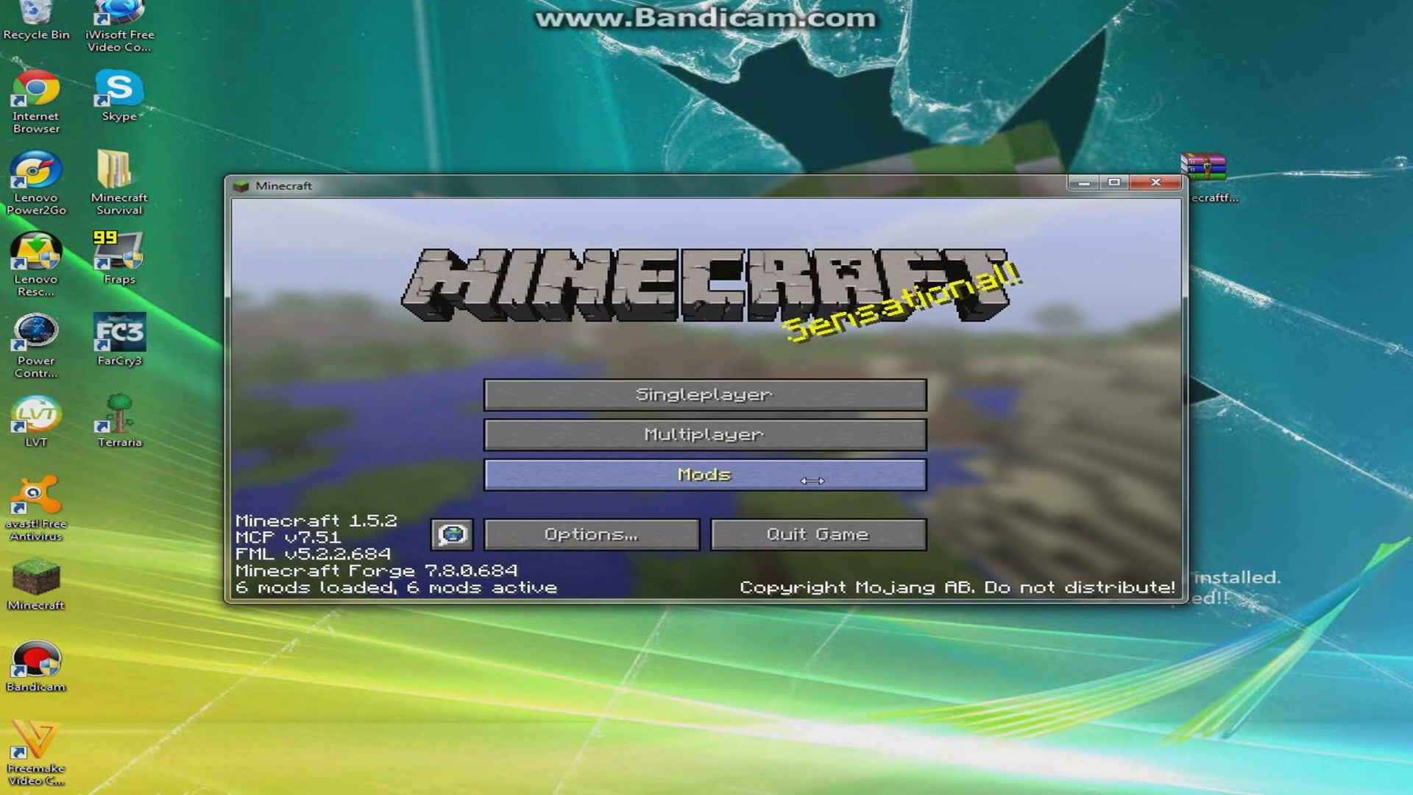
{"action": "left_click", "coordinate": [552, 474]}
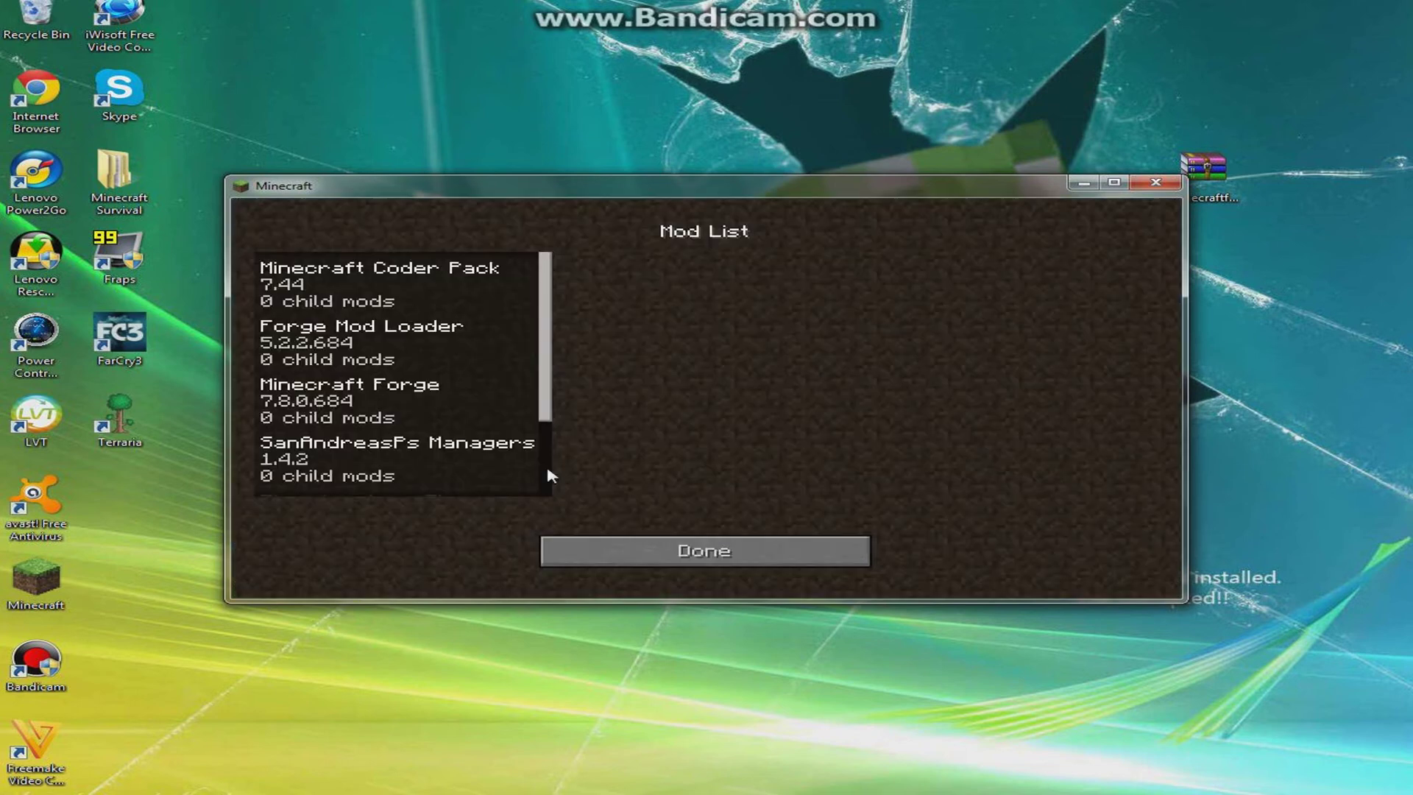
{"action": "left_click", "coordinate": [536, 355]}
{"action": "left_click", "coordinate": [521, 421]}
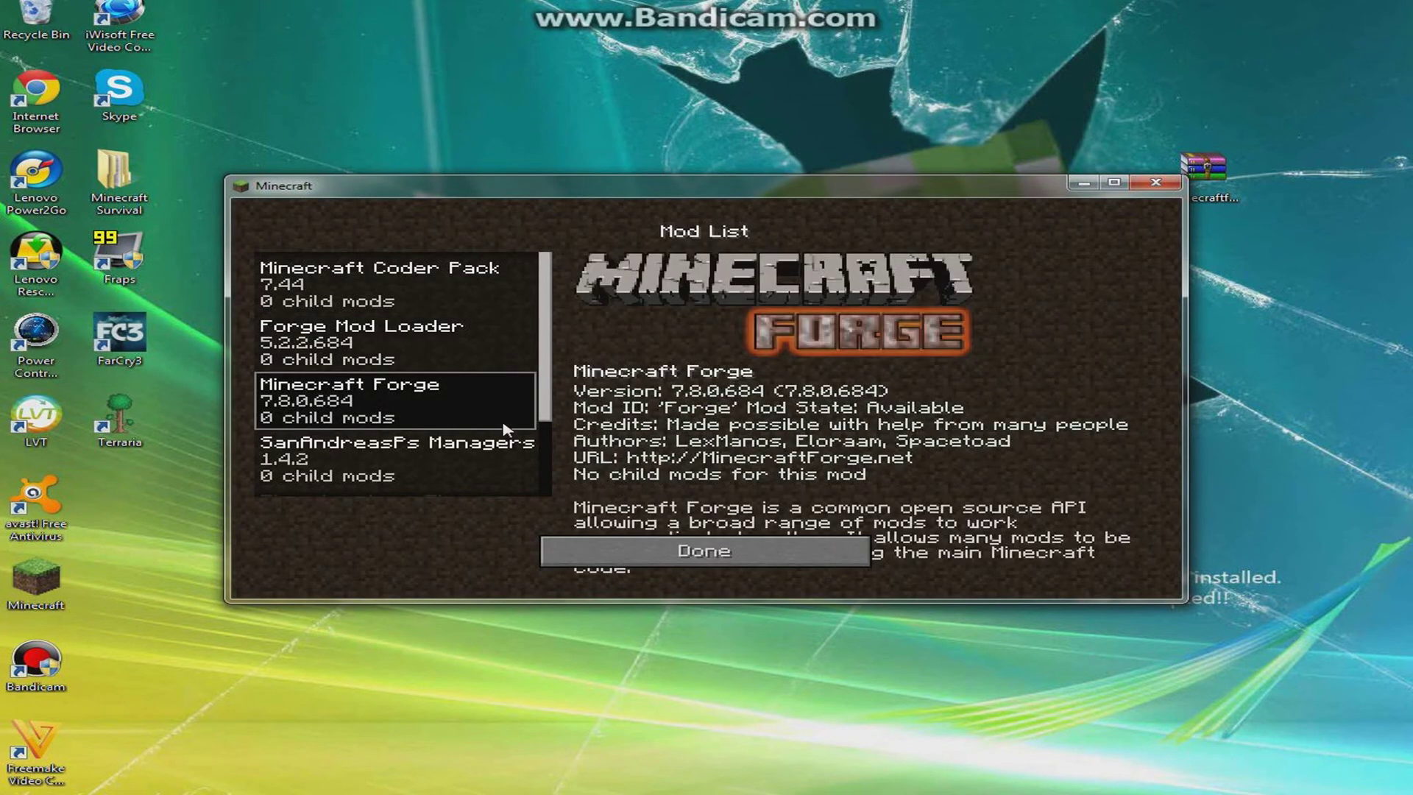
{"action": "left_click", "coordinate": [498, 461]}
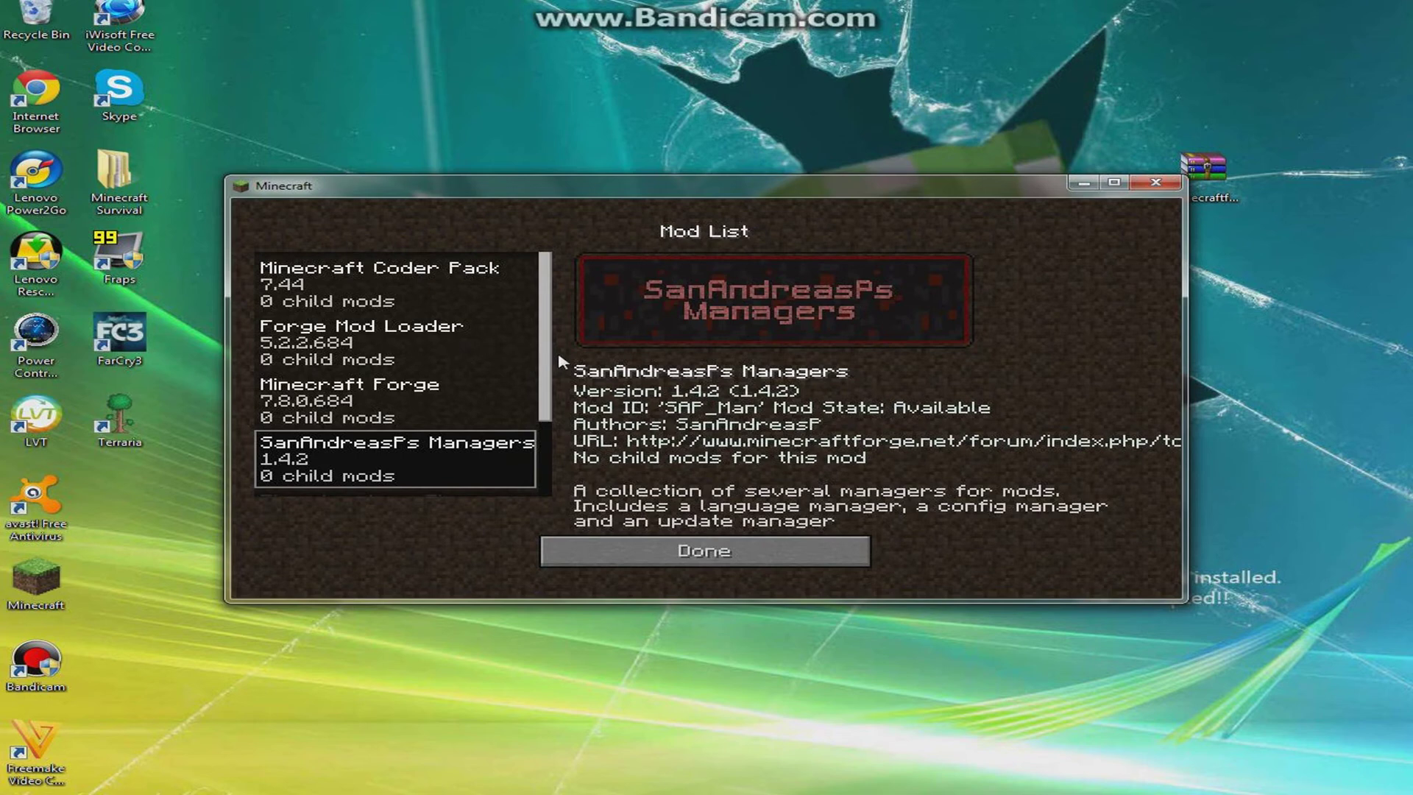
{"action": "scroll", "coordinate": [456, 442], "scroll_direction": "down", "scroll_amount": 3}
{"action": "left_click", "coordinate": [416, 400]}
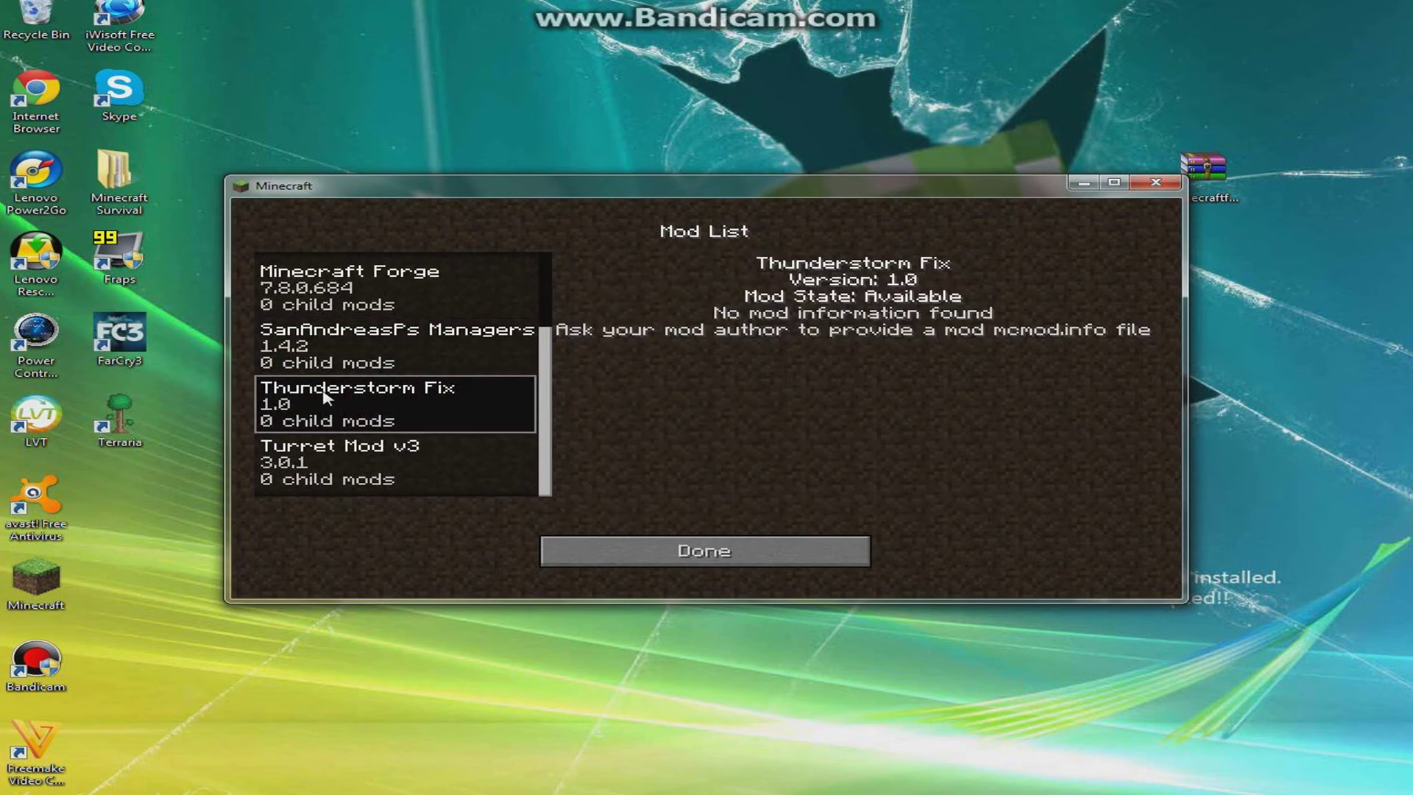
{"action": "left_click", "coordinate": [330, 486]}
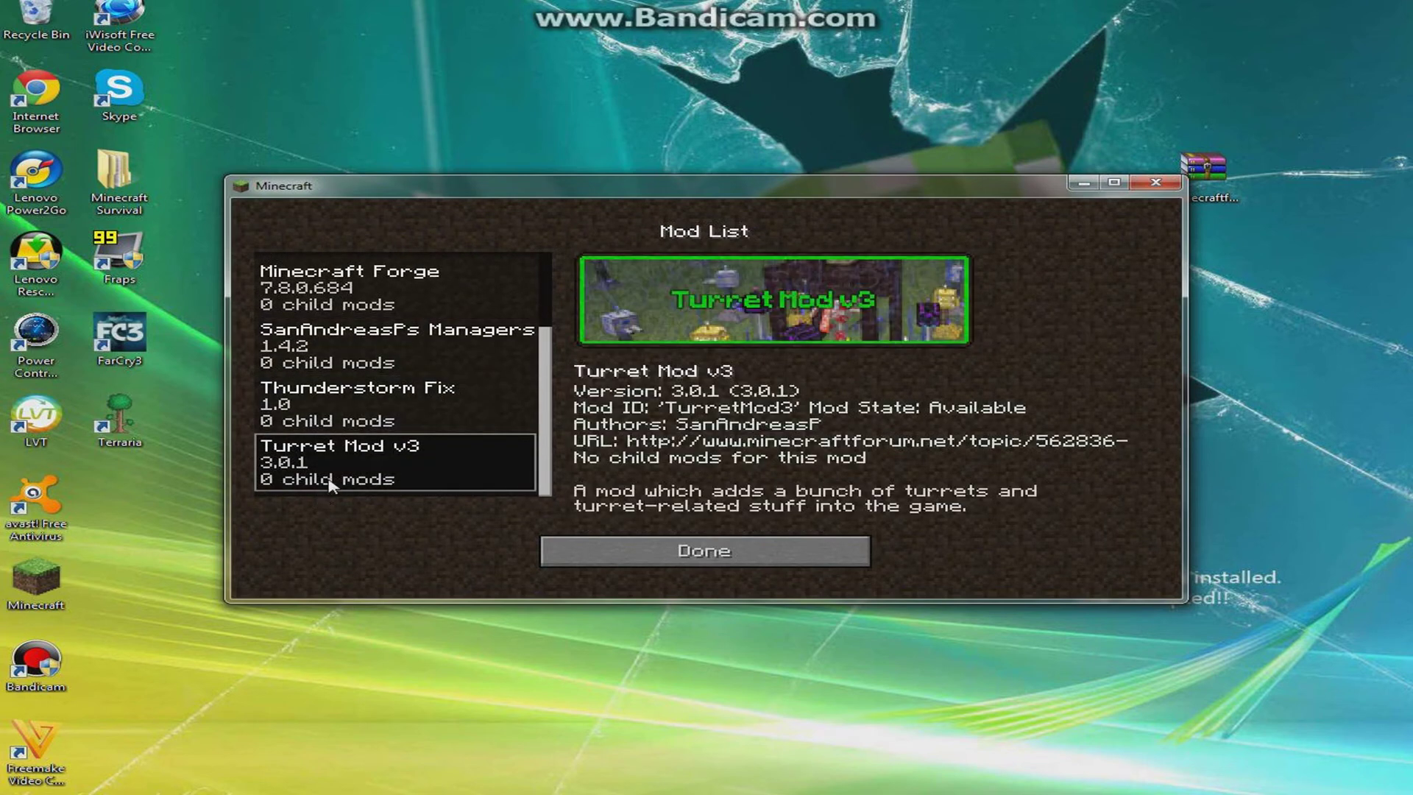
{"action": "left_click", "coordinate": [782, 549]}
- Load the singleplayer world Tornado, maximize the game window and resume play
{"action": "left_click", "coordinate": [653, 396]}
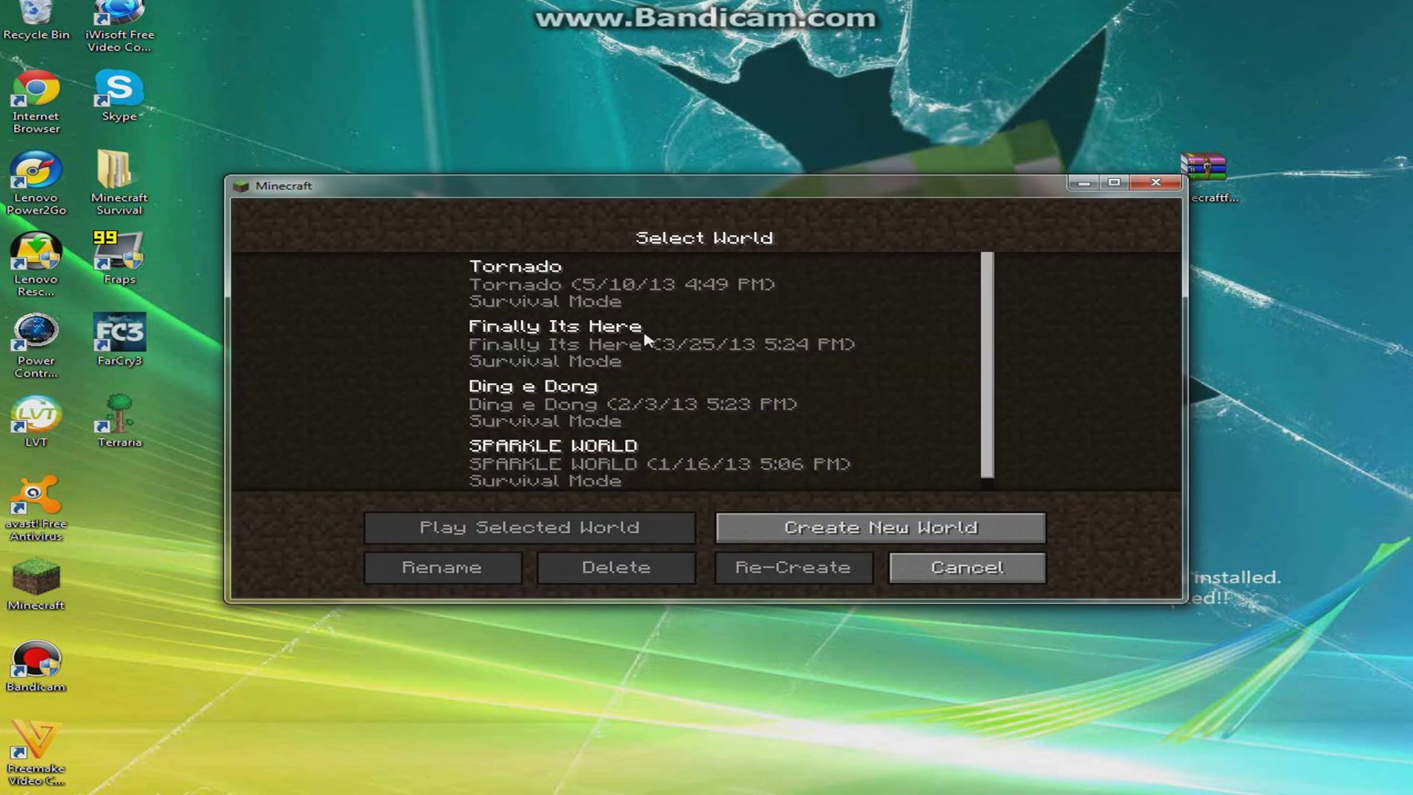
{"action": "left_click", "coordinate": [642, 291]}
{"action": "left_click", "coordinate": [642, 289]}
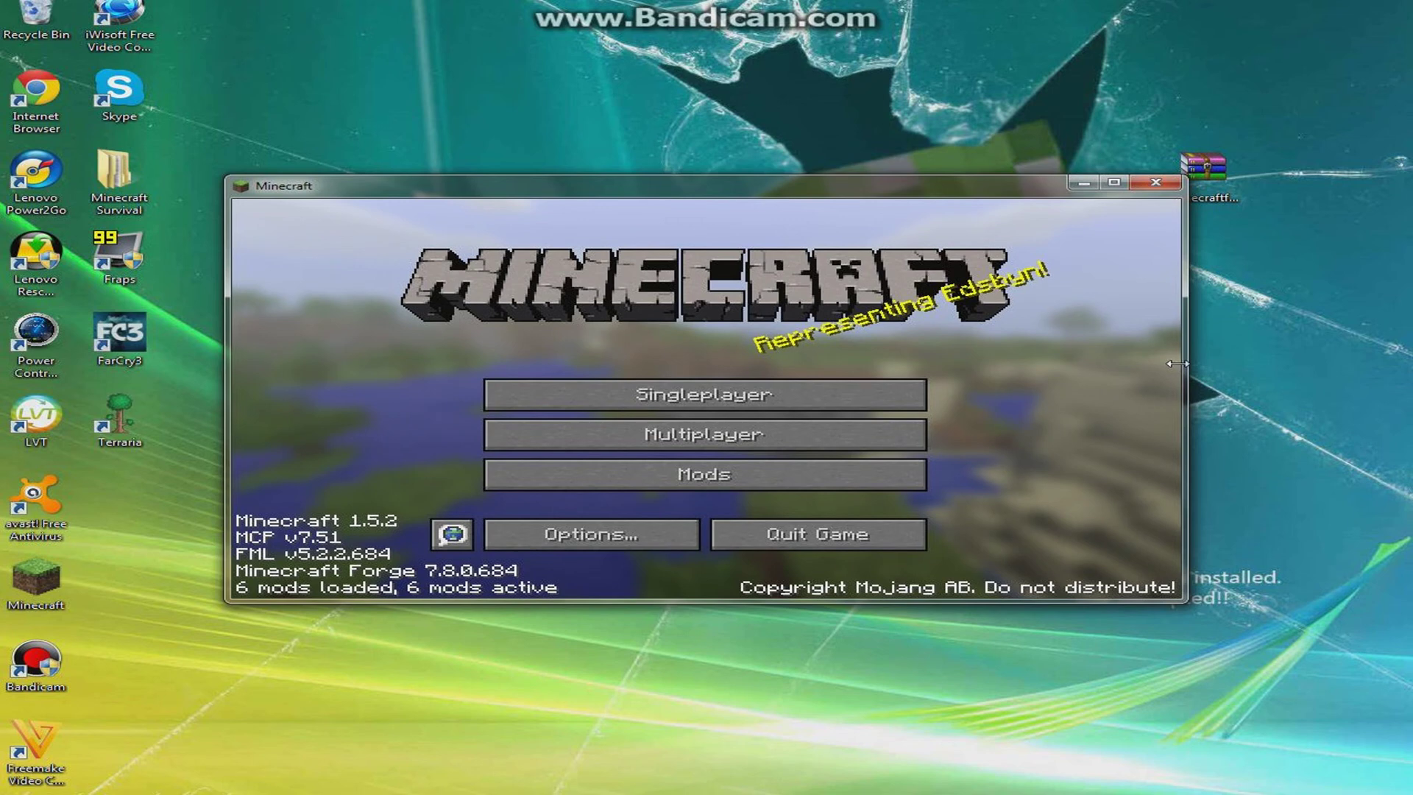
{"action": "key", "text": "Escape"}
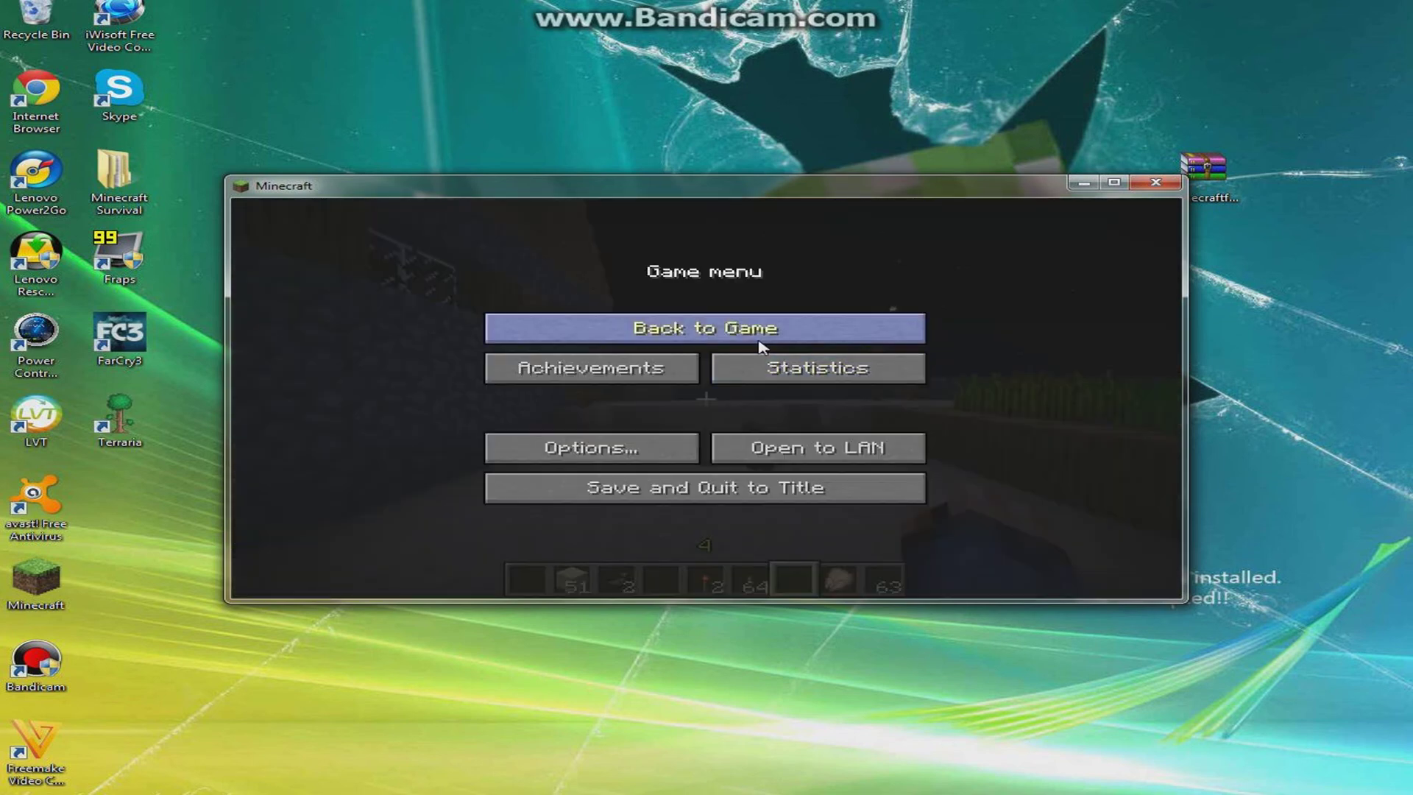
{"action": "left_click", "coordinate": [1115, 181]}
{"action": "left_click", "coordinate": [1027, 240]}
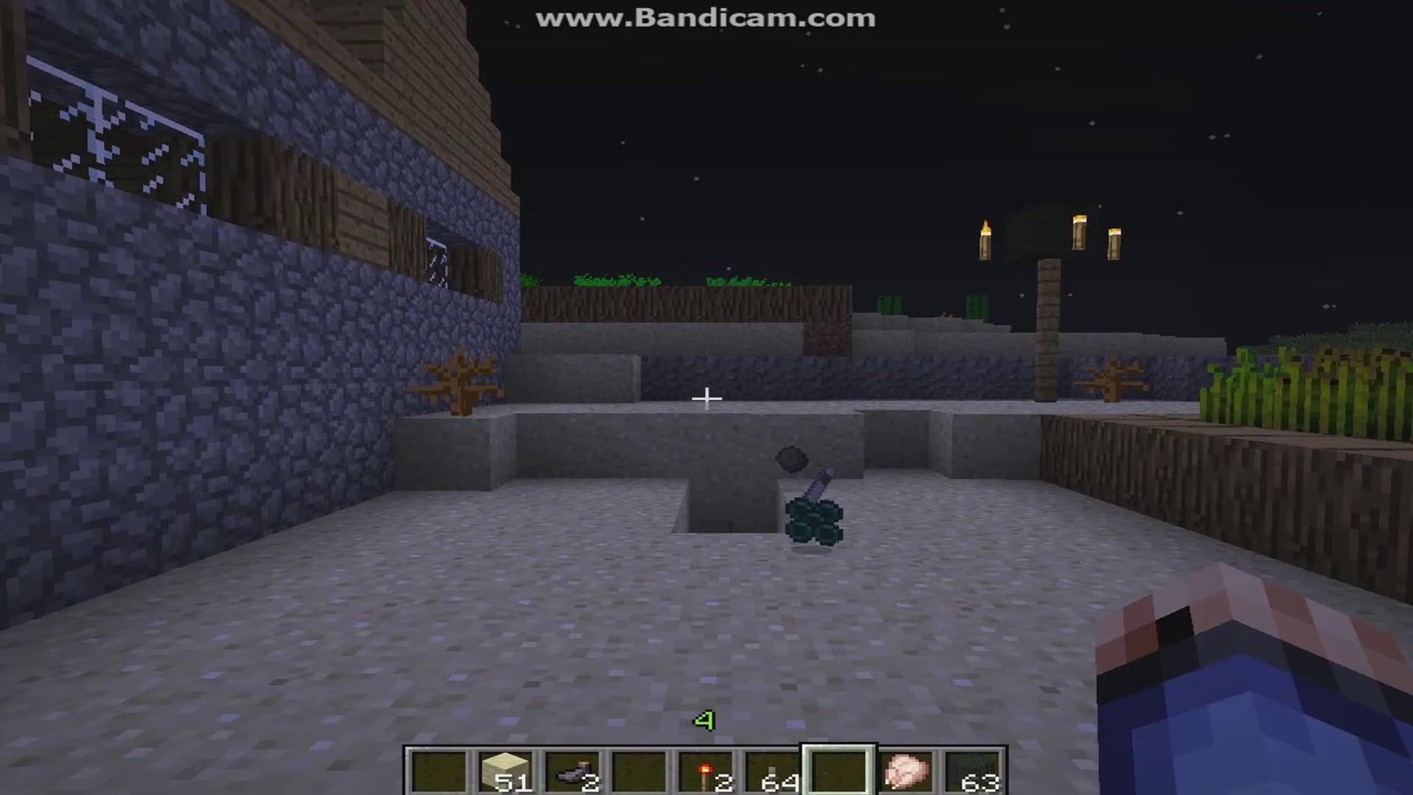
- Collect the items lying around and inside the hole in front of the cobblestone house, and back out of the hole
{"action": "key", "text": "w"}
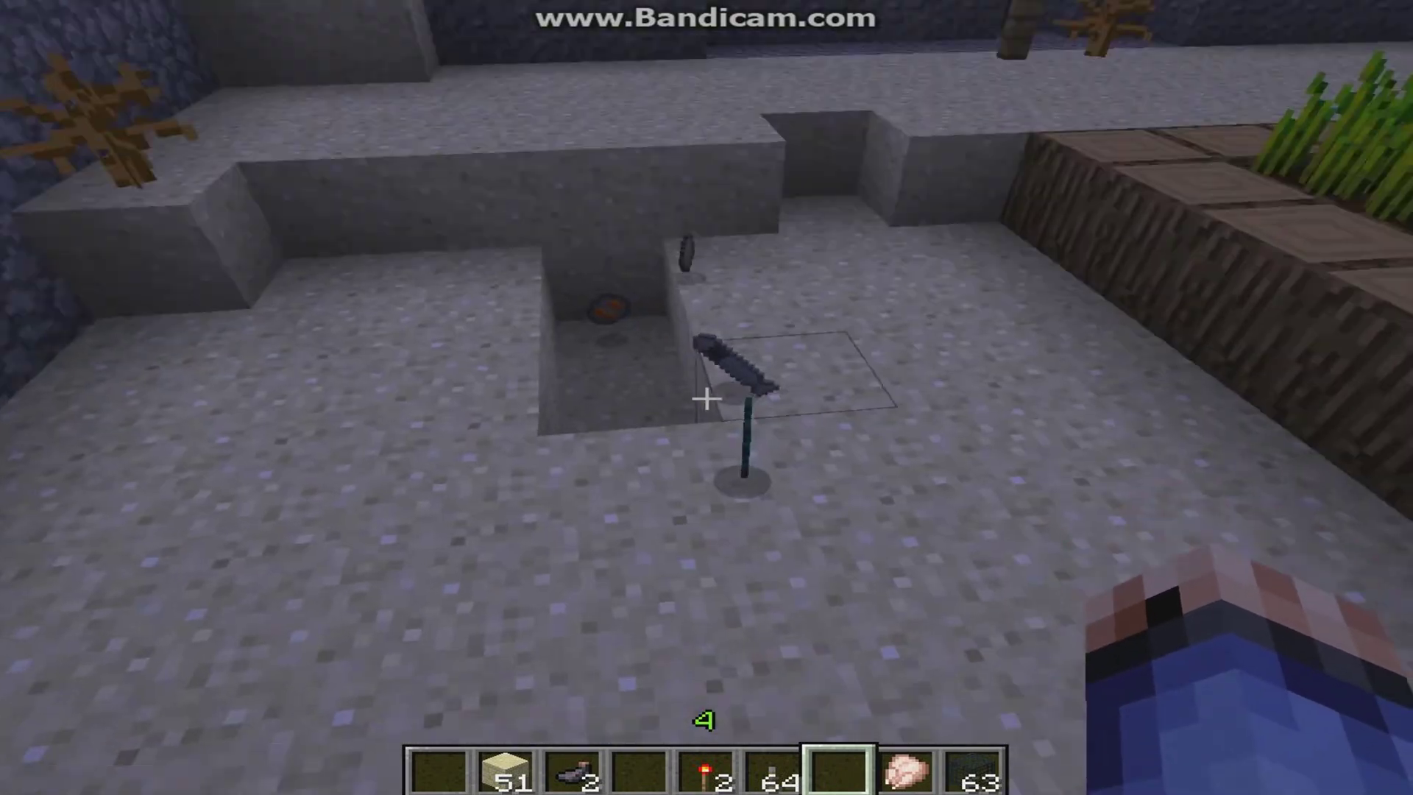
{"action": "key", "text": "w"}
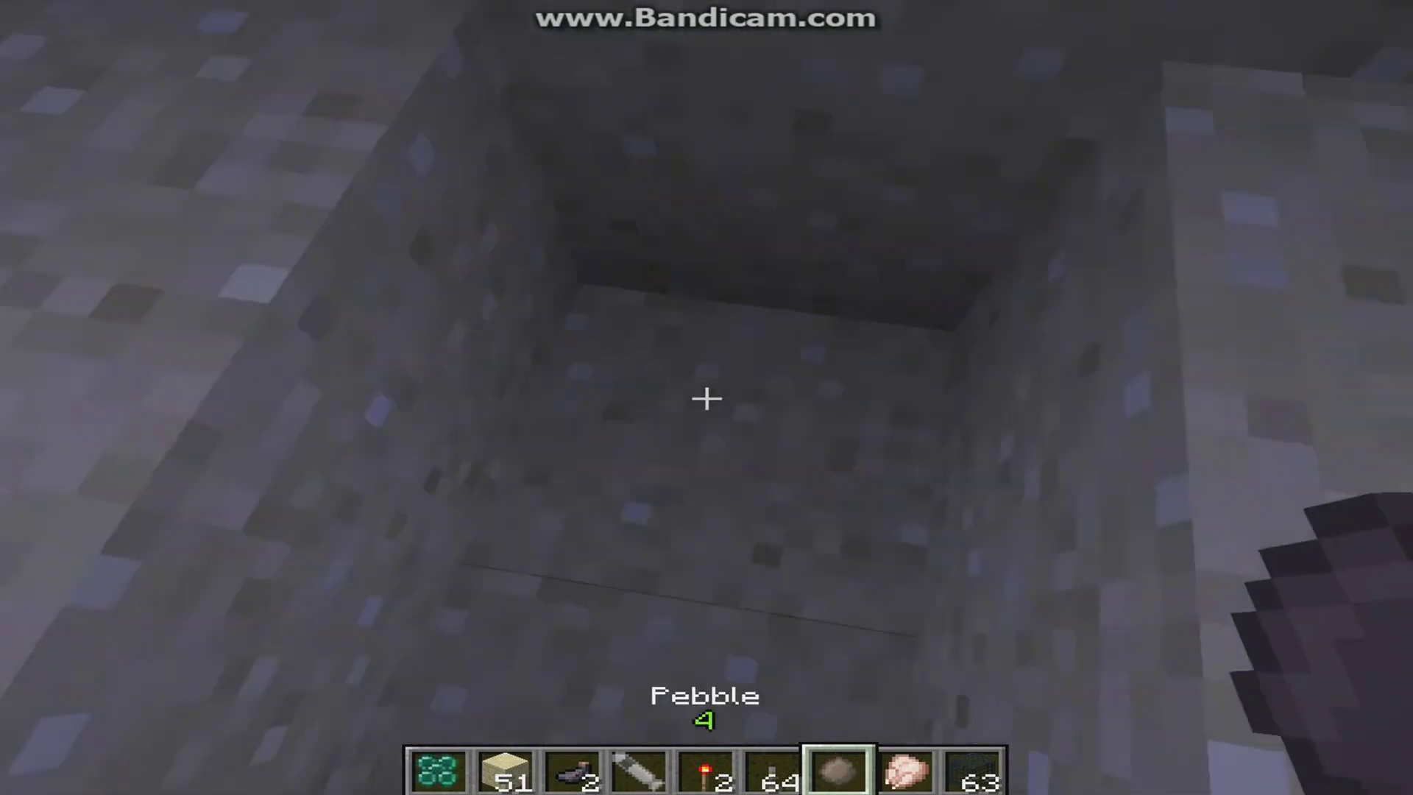
{"action": "key", "text": "s"}
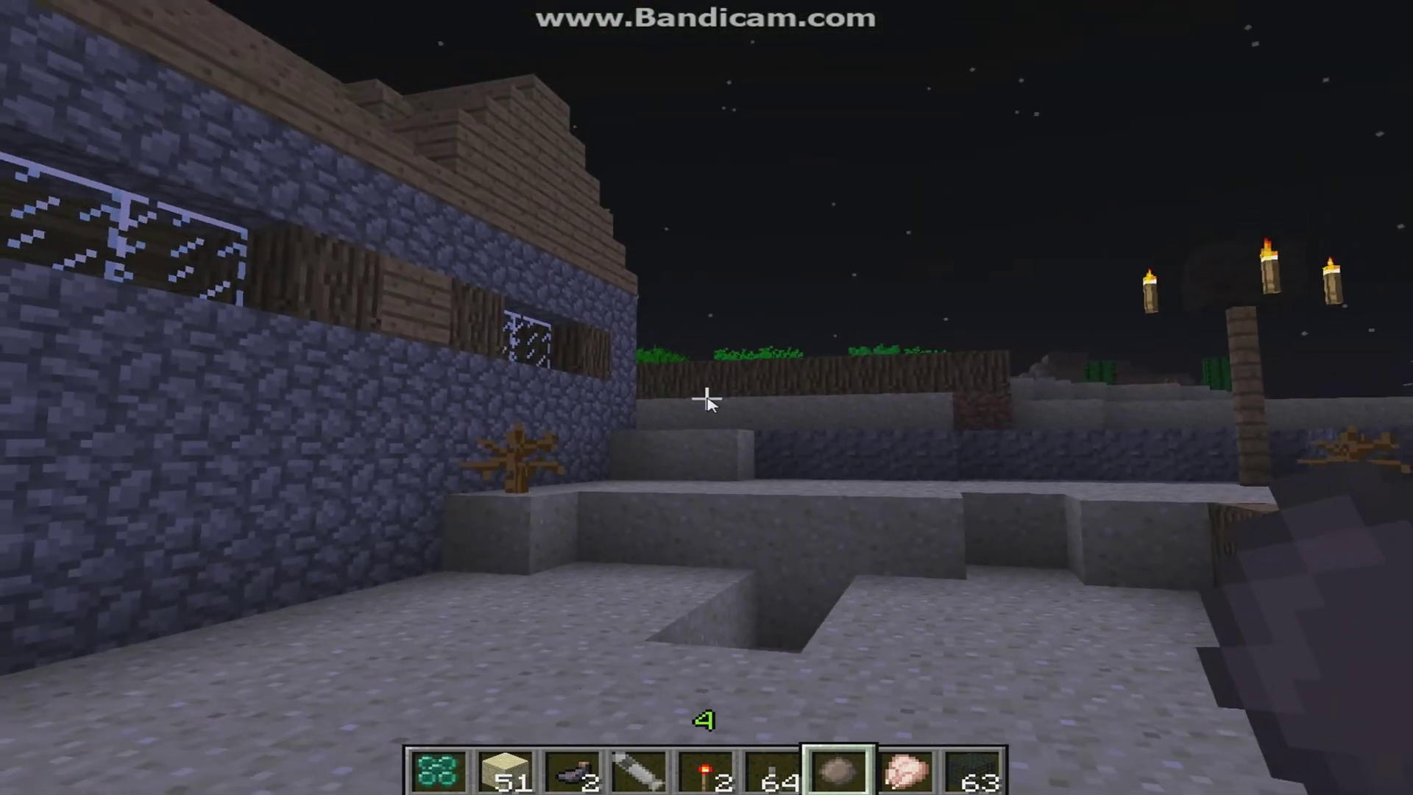
- Look through the Turret Mod items on the second page of creative inventory categories and close the inventory
{"action": "key", "text": "e"}
{"action": "left_click", "coordinate": [995, 127]}
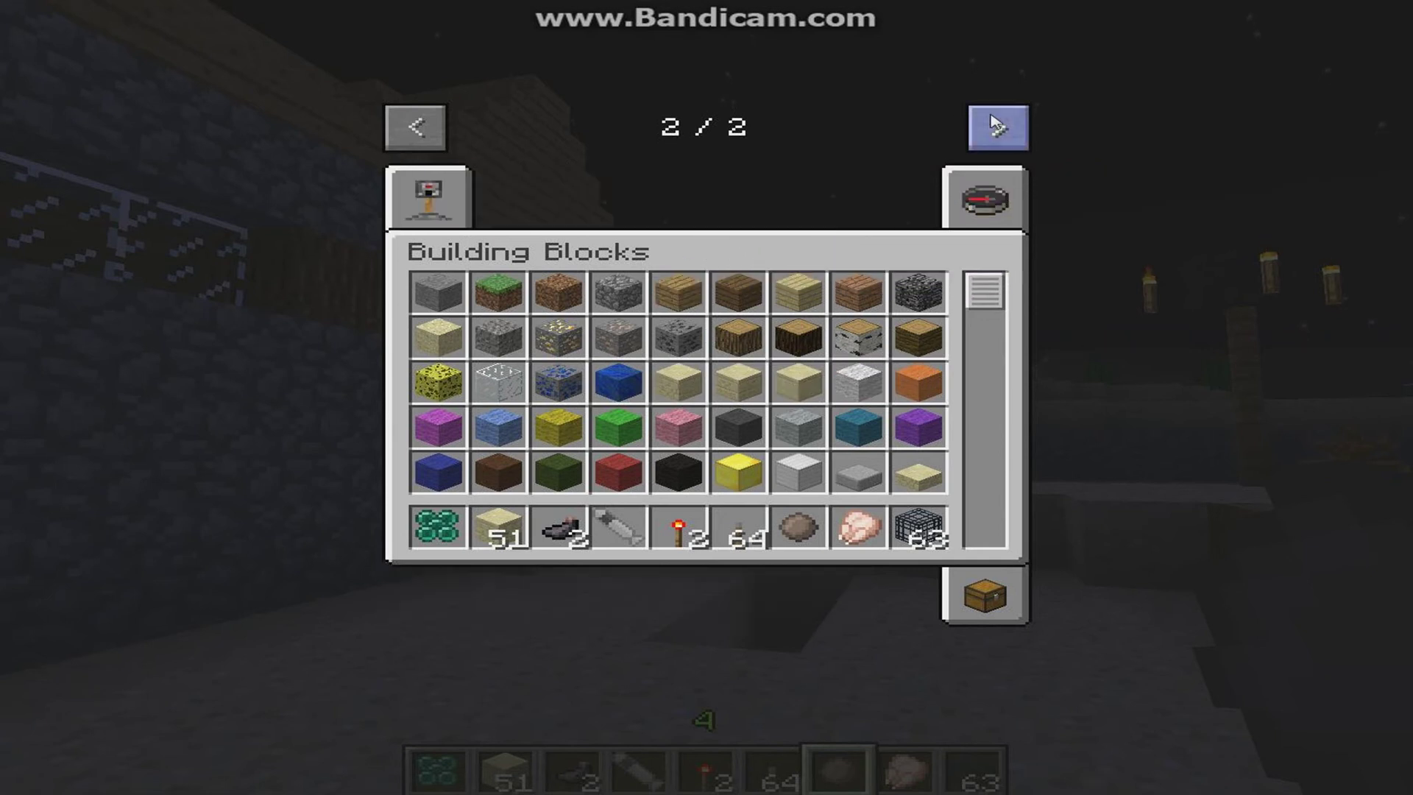
{"action": "left_click", "coordinate": [457, 192]}
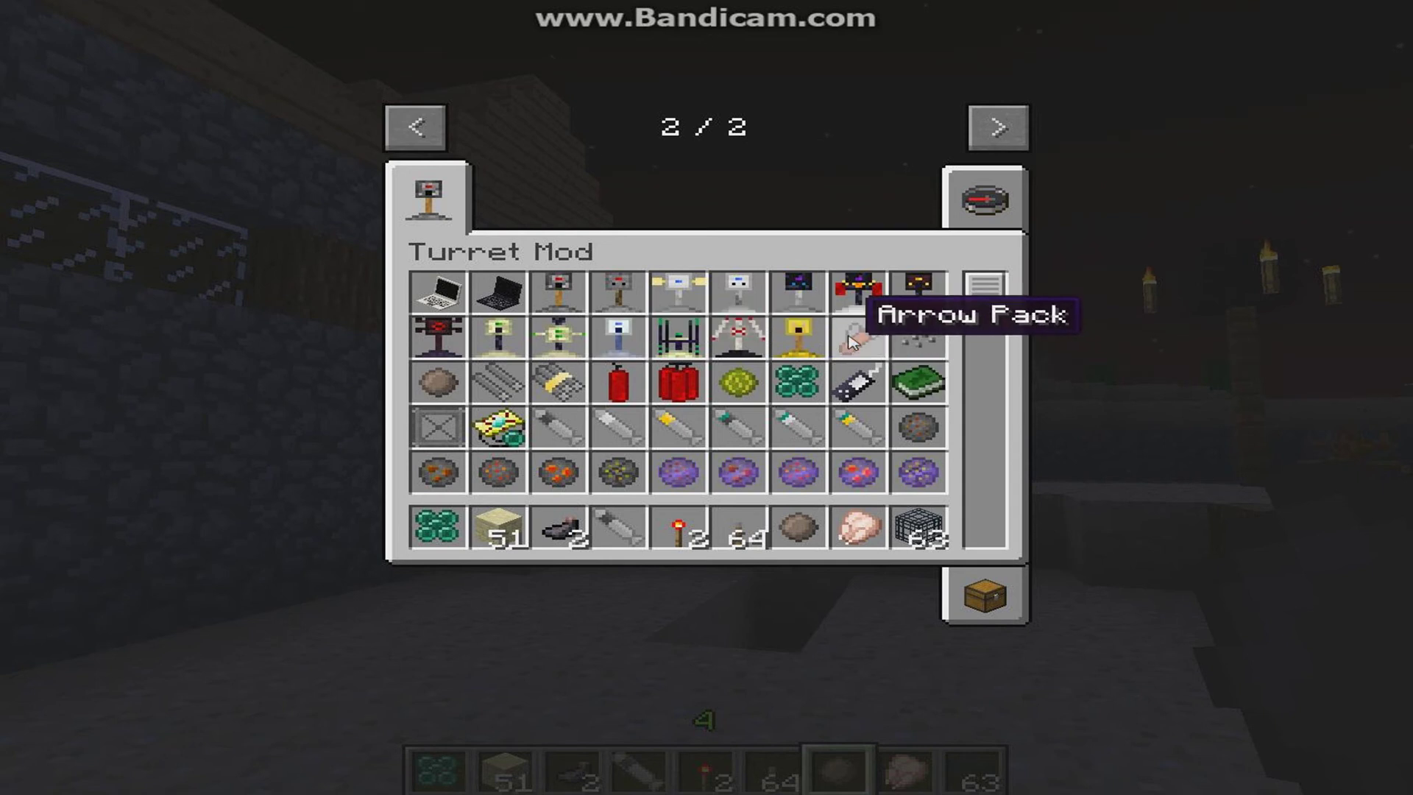
{"action": "key", "text": "e"}
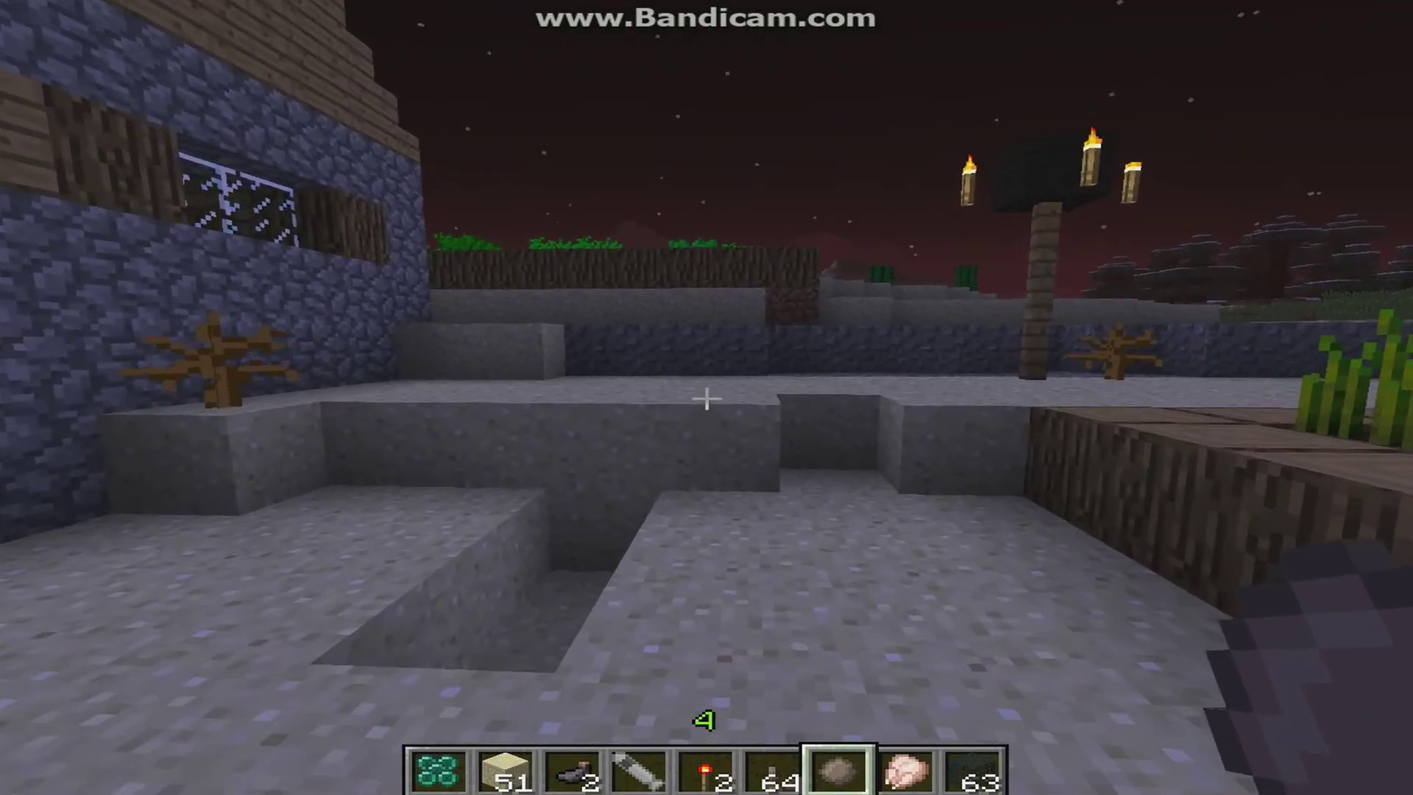
- Walk and jump across the terrain past the house toward the raised log-edged plant bed
{"action": "key", "text": "w"}
{"action": "key", "text": "space"}
- Walk and jump up past the log-edged crop field and across the open sand to the low ground below the sand ledge
{"action": "key", "text": "space"}
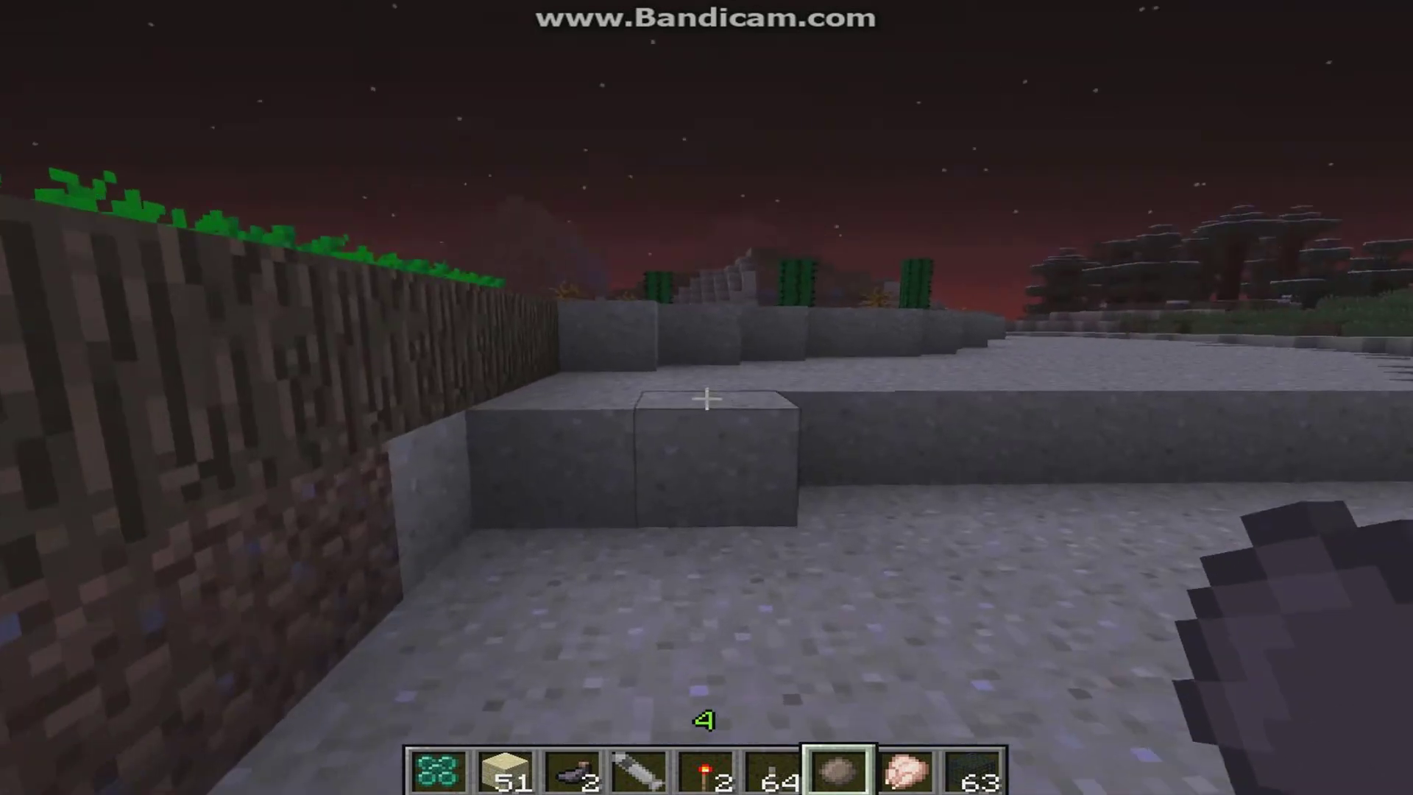
{"action": "key", "text": "w"}
{"action": "key", "text": "space"}
{"action": "key", "text": "space"}
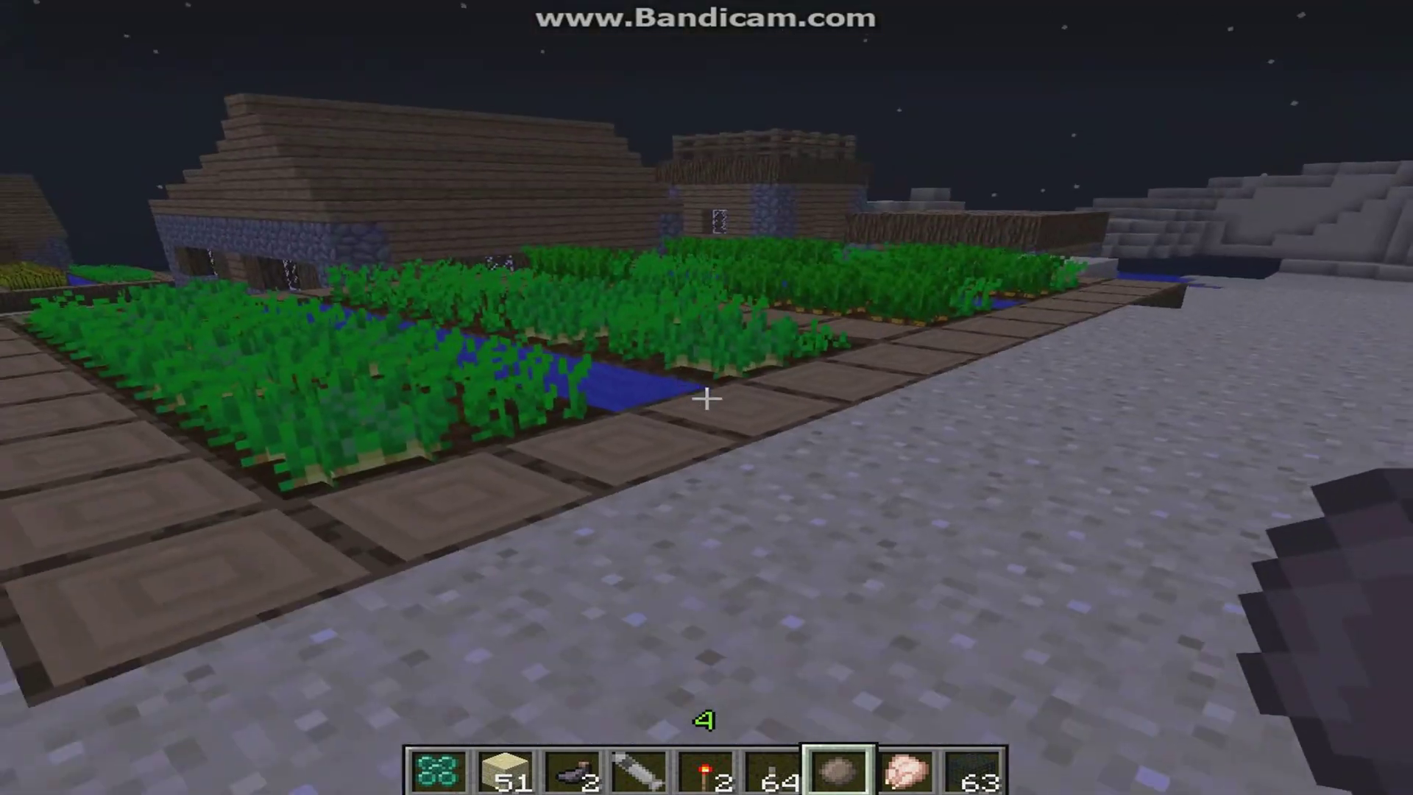
{"action": "key", "text": "w"}
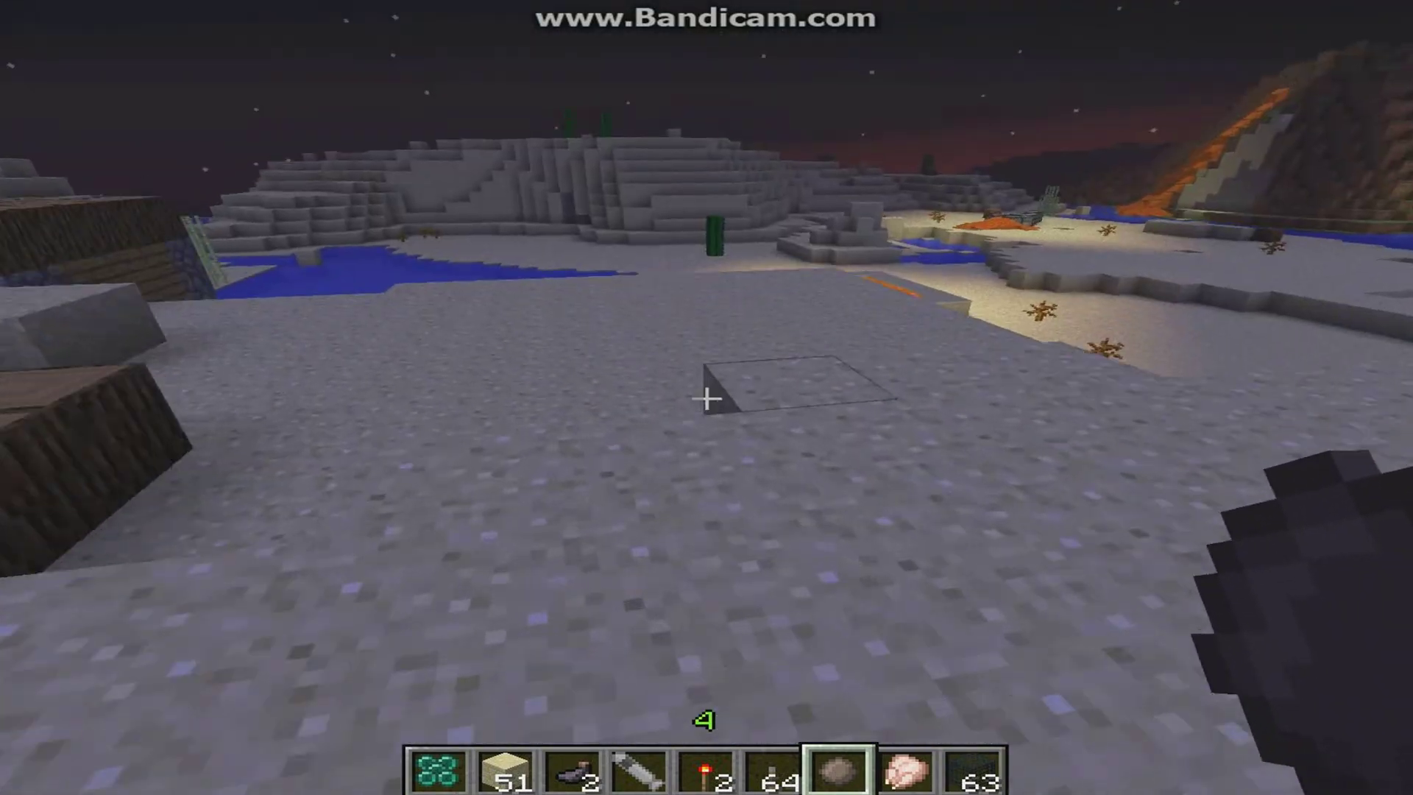
{"action": "key", "text": "w"}
{"action": "key", "text": "space"}
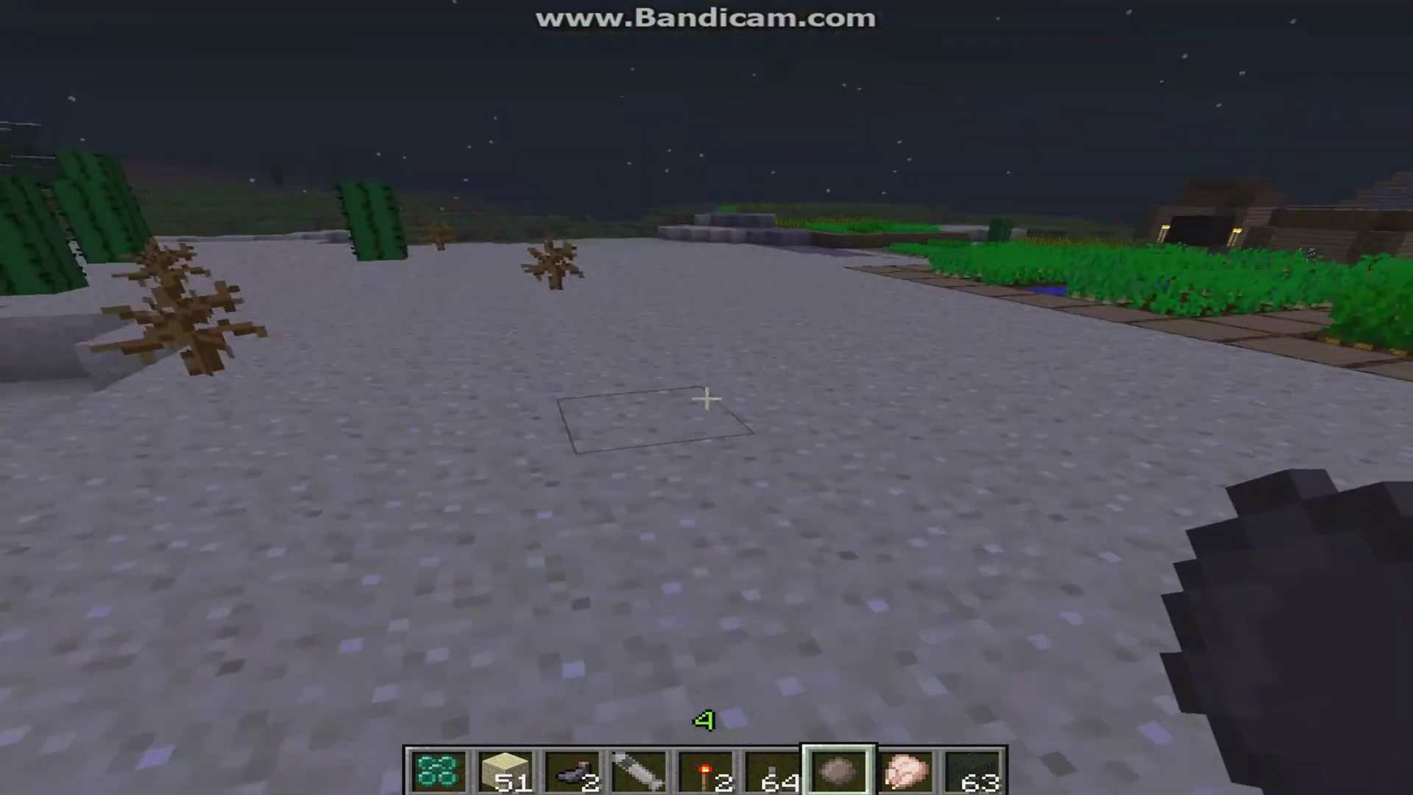
{"action": "key", "text": "w"}
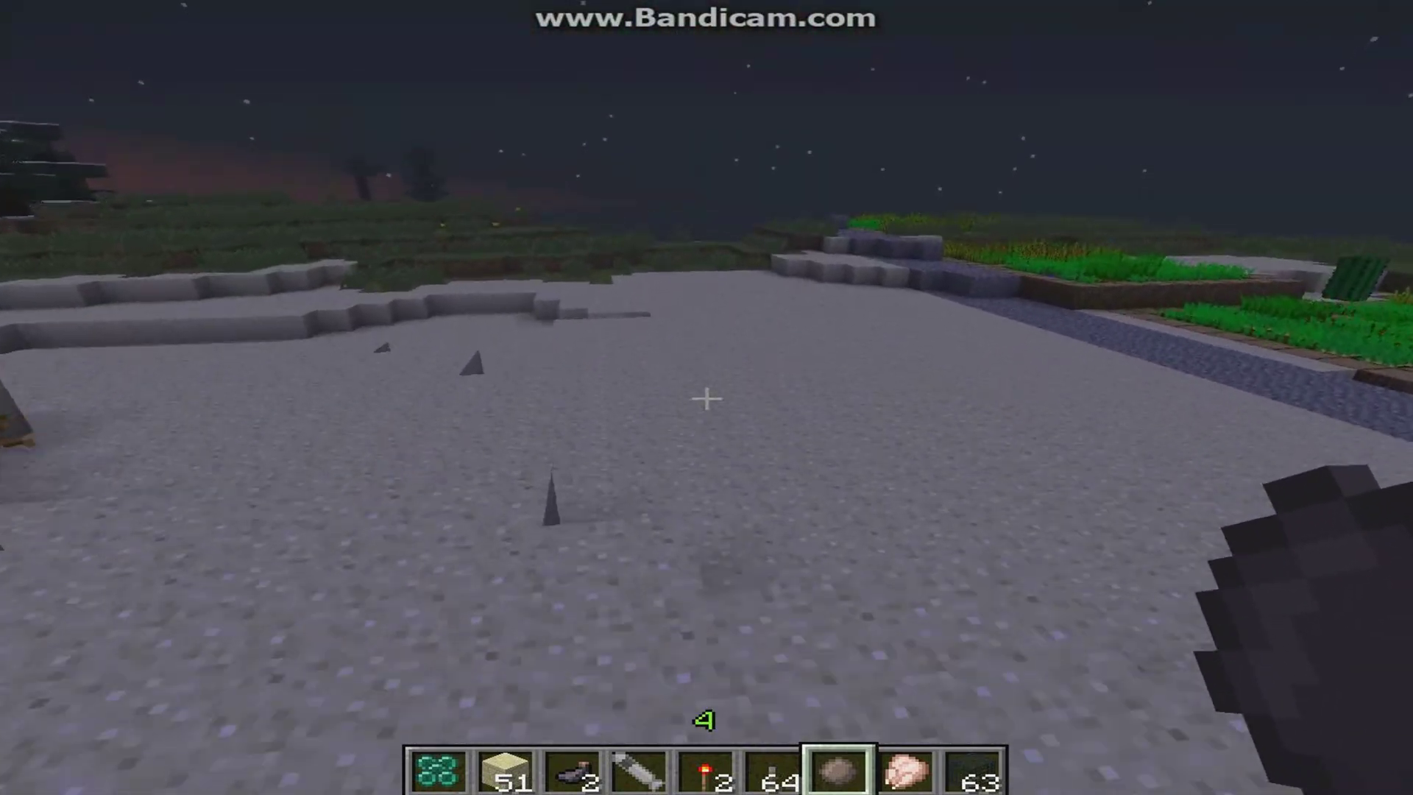
{"action": "key", "text": "w"}
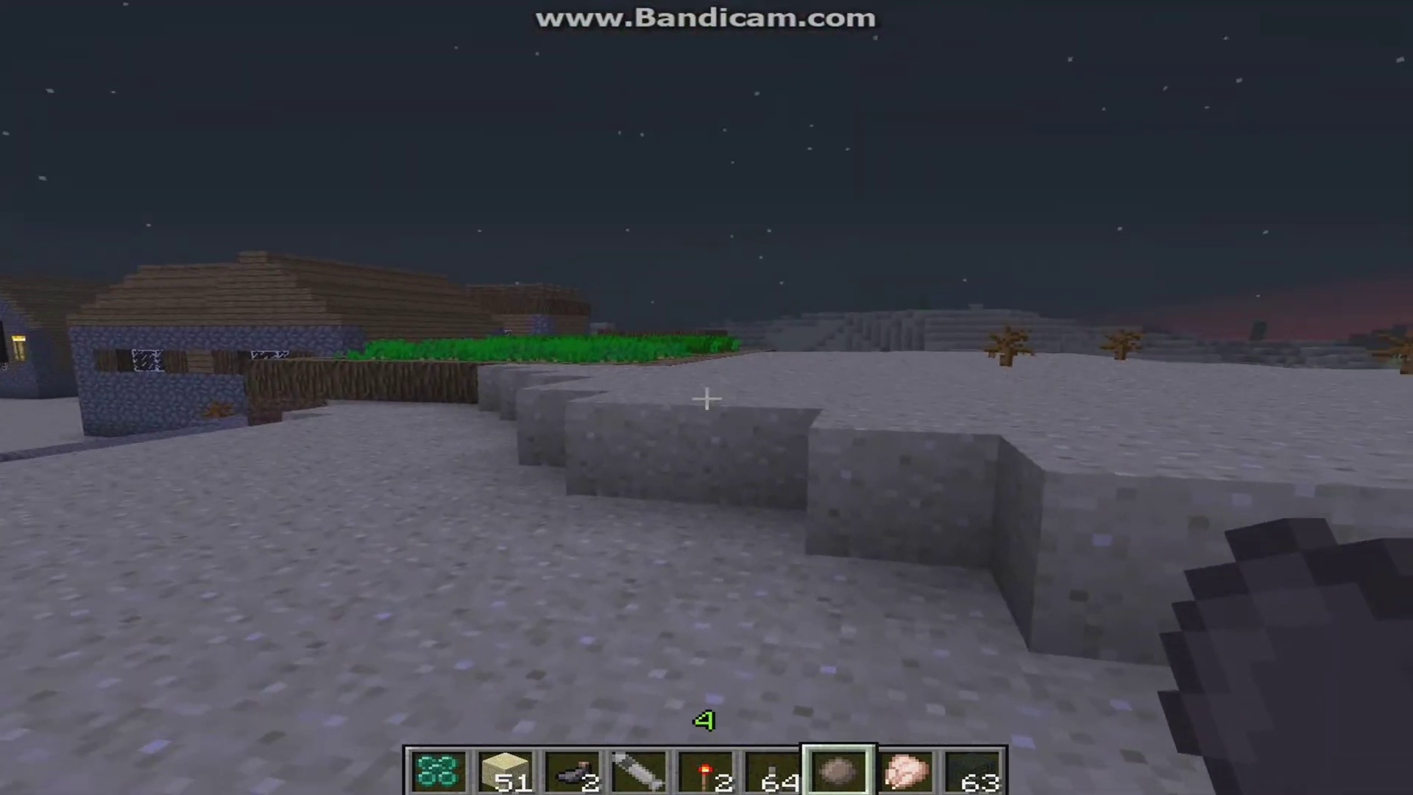
- Climb the sand ledge back to the crop field and follow its log border past the large house to the far end
{"action": "key", "text": "space"}
{"action": "key", "text": "w"}
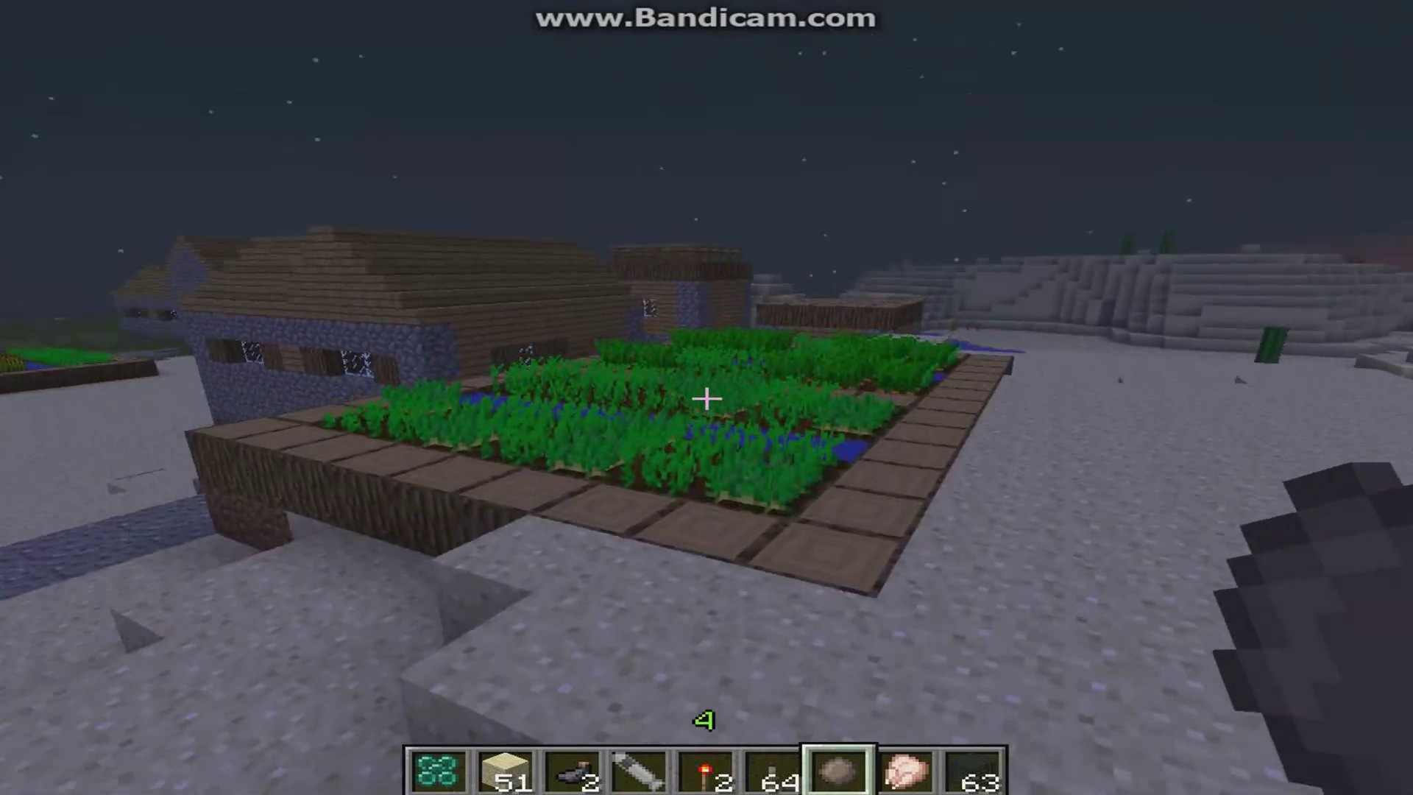
{"action": "key", "text": "w"}
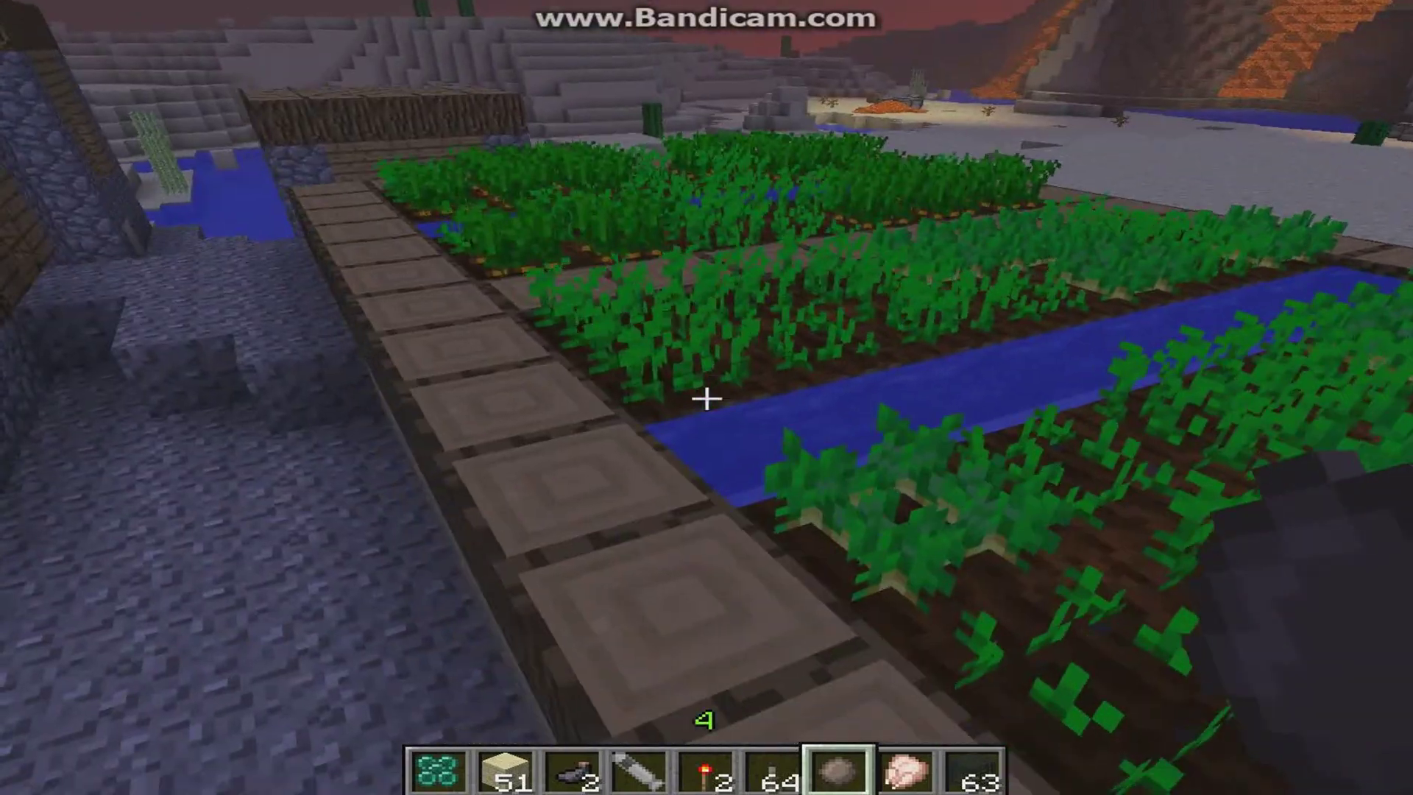
{"action": "key", "text": "w"}
{"action": "key", "text": "space"}
{"action": "key", "text": "space"}
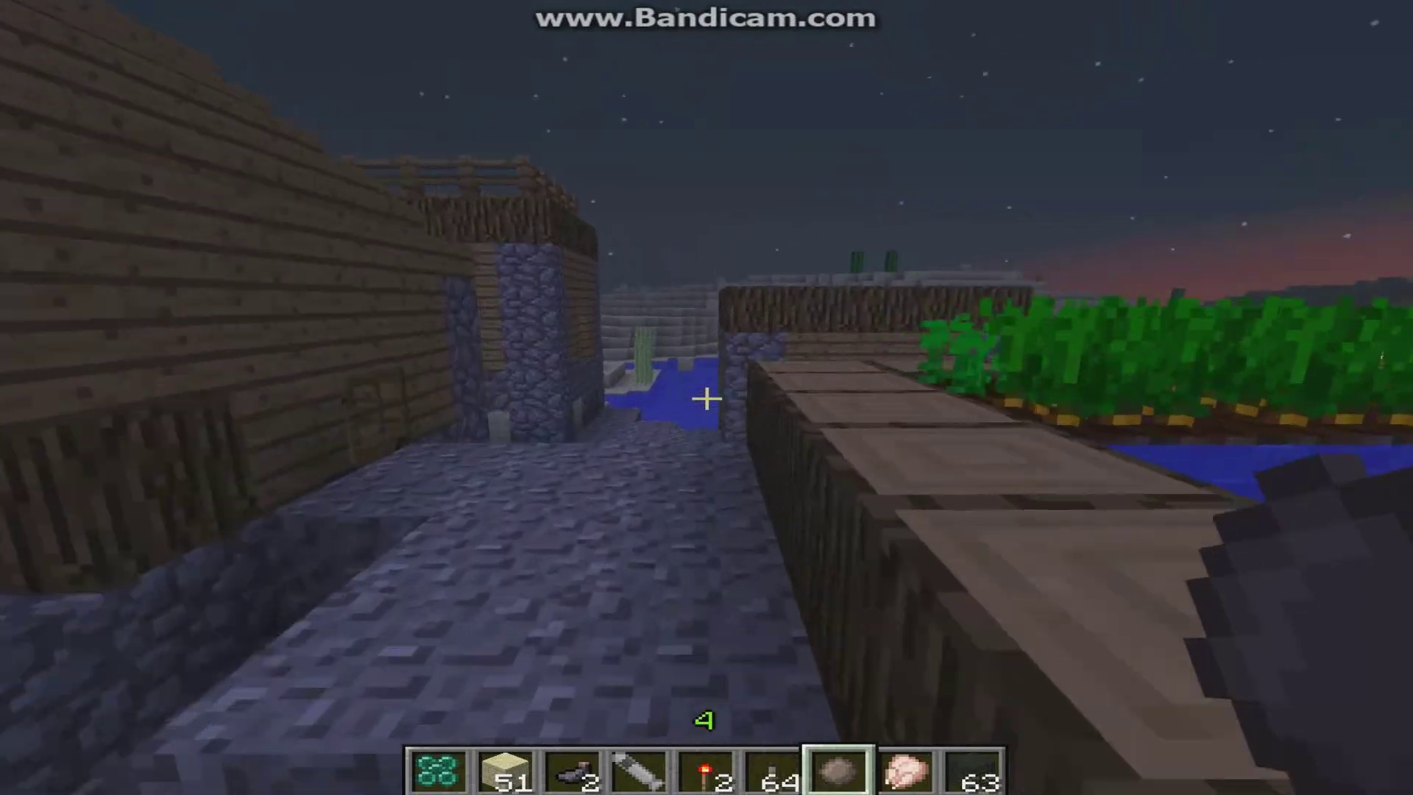
{"action": "key", "text": "w"}
{"action": "key", "text": "space"}
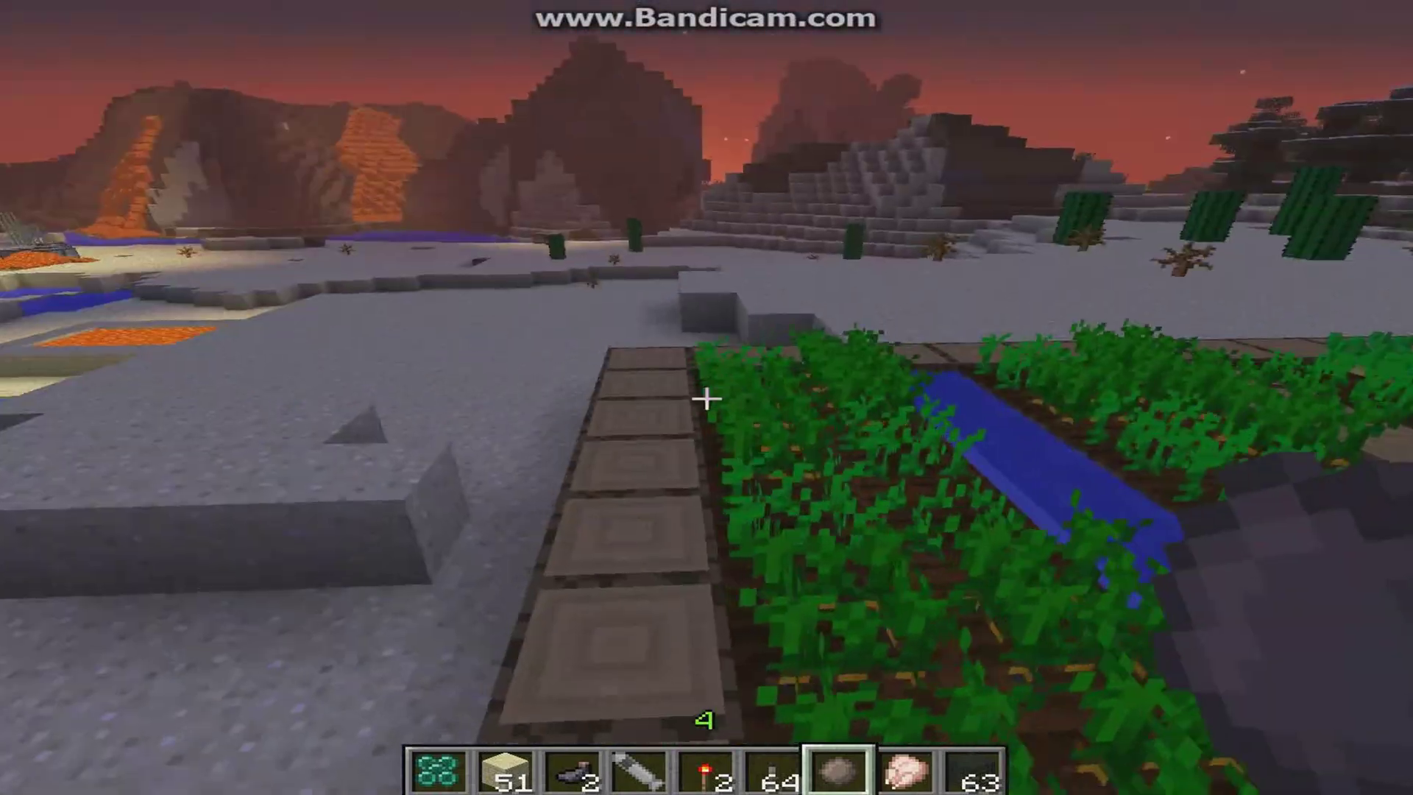
- Circle the crop field along its log border and walk past the small hut and the water to the raised lava pool
{"action": "key", "text": "w"}
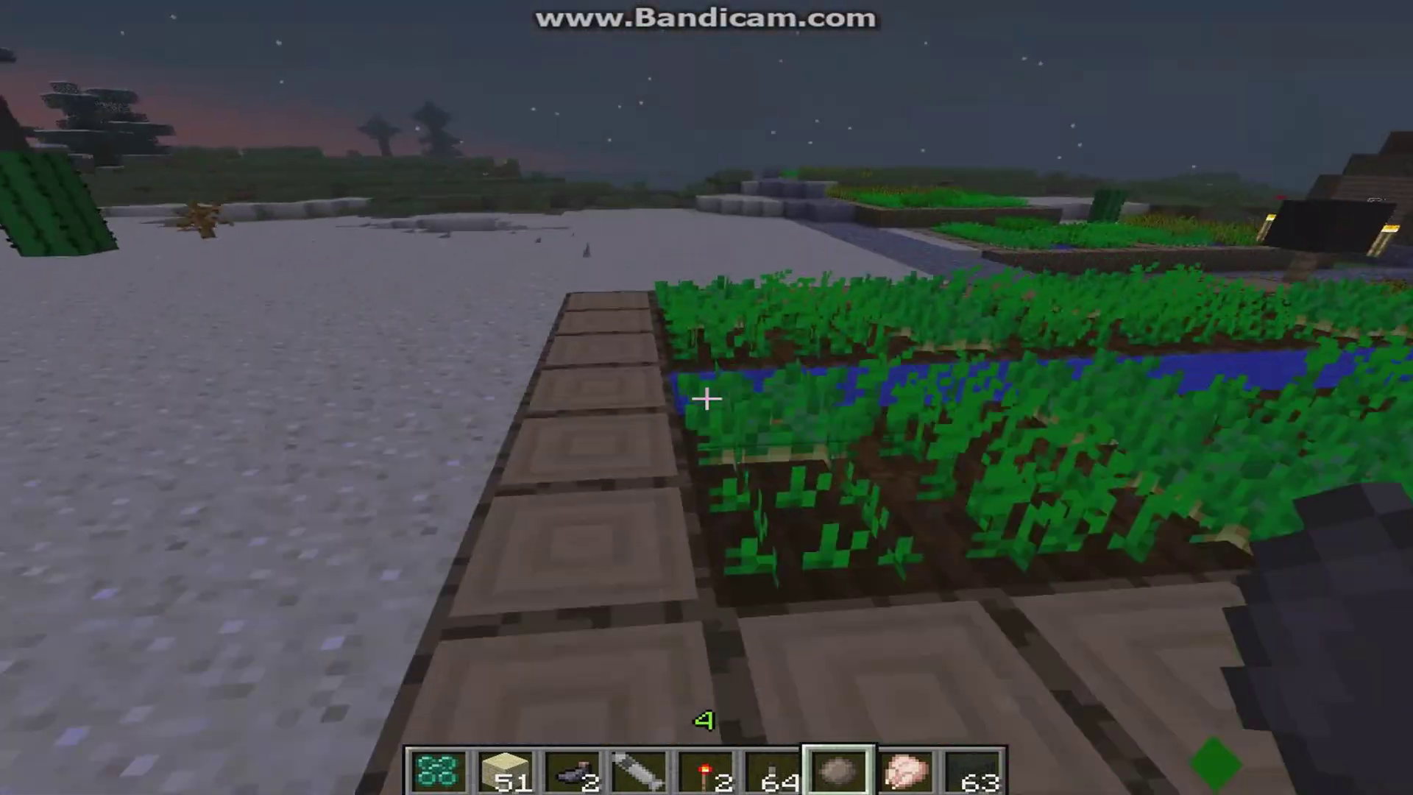
{"action": "key", "text": "w"}
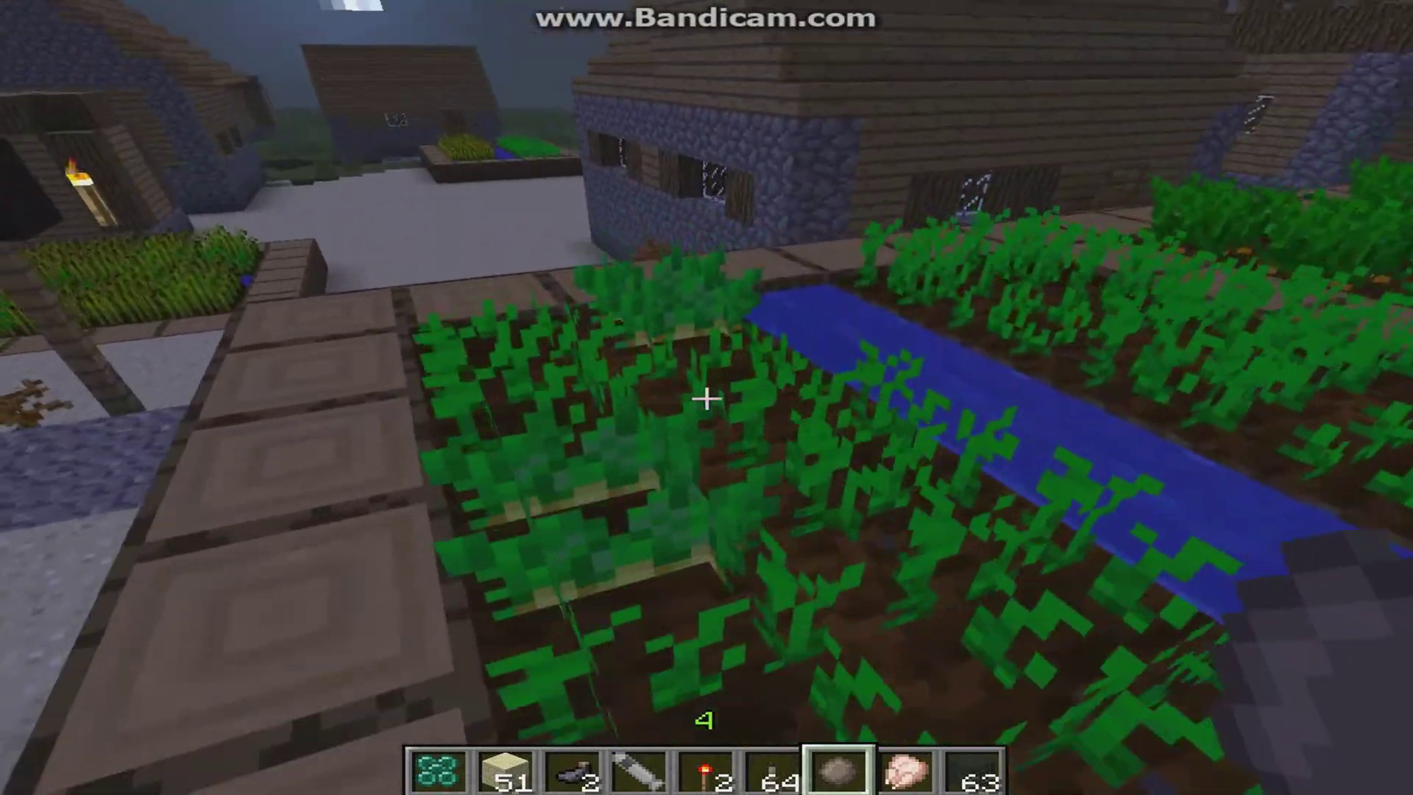
{"action": "key", "text": "w"}
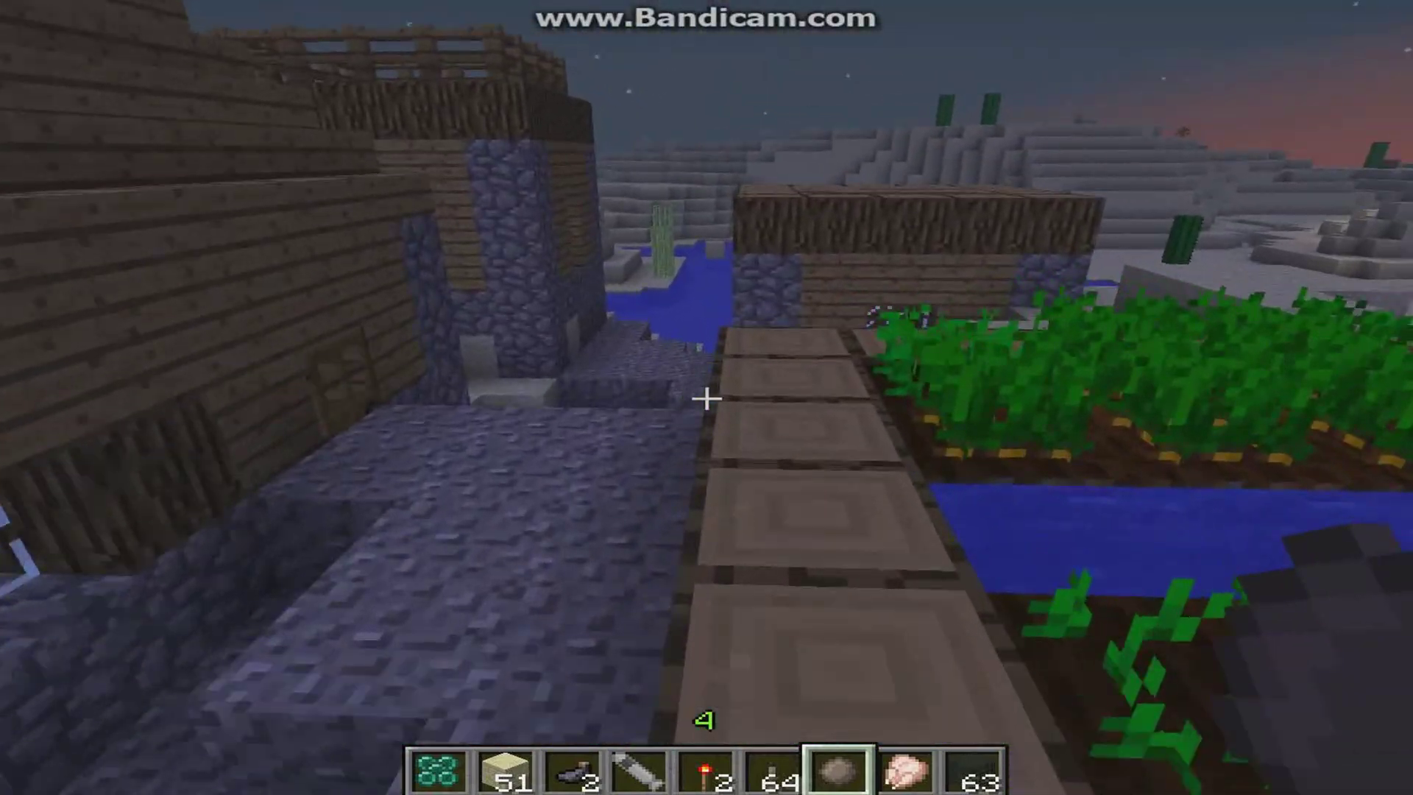
{"action": "key", "text": "w"}
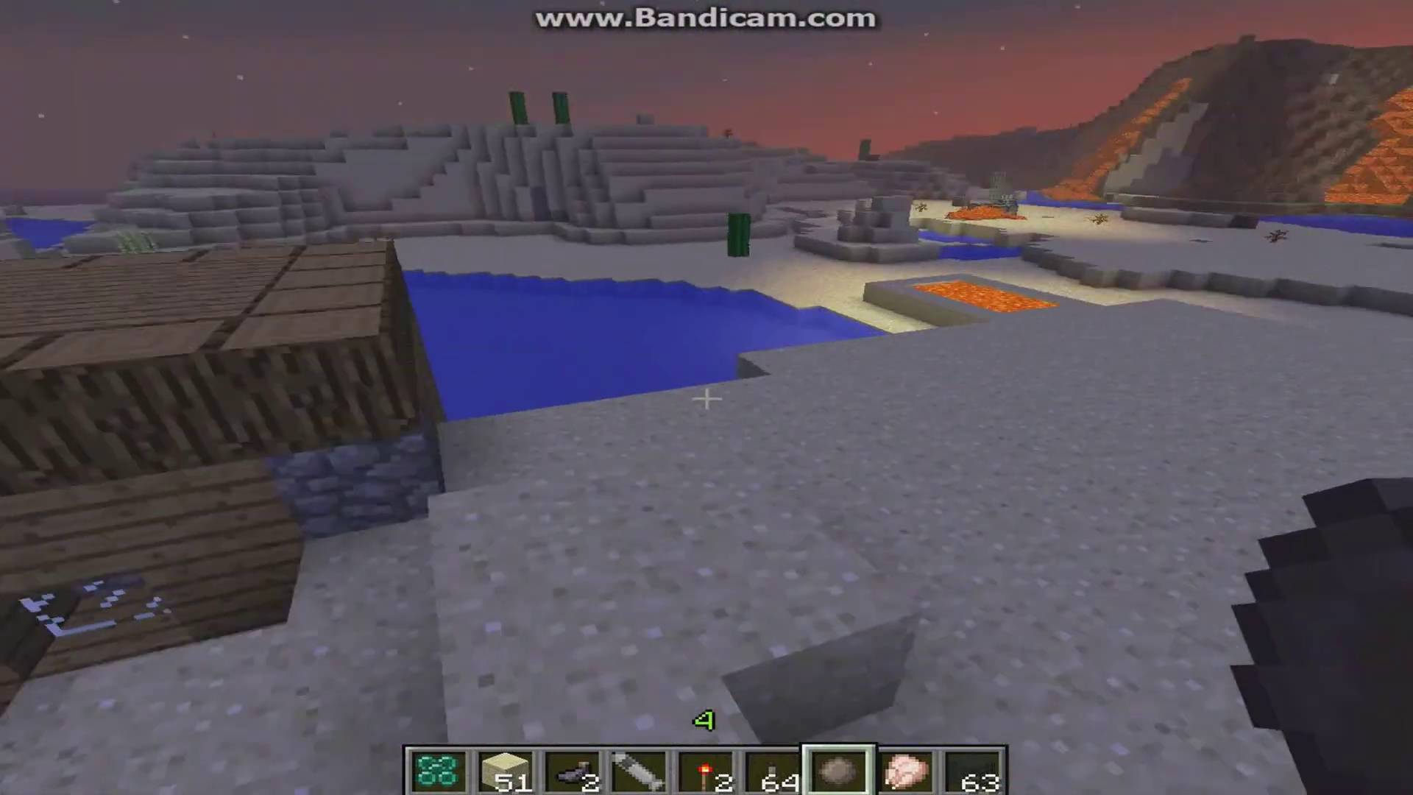
{"action": "key", "text": "w"}
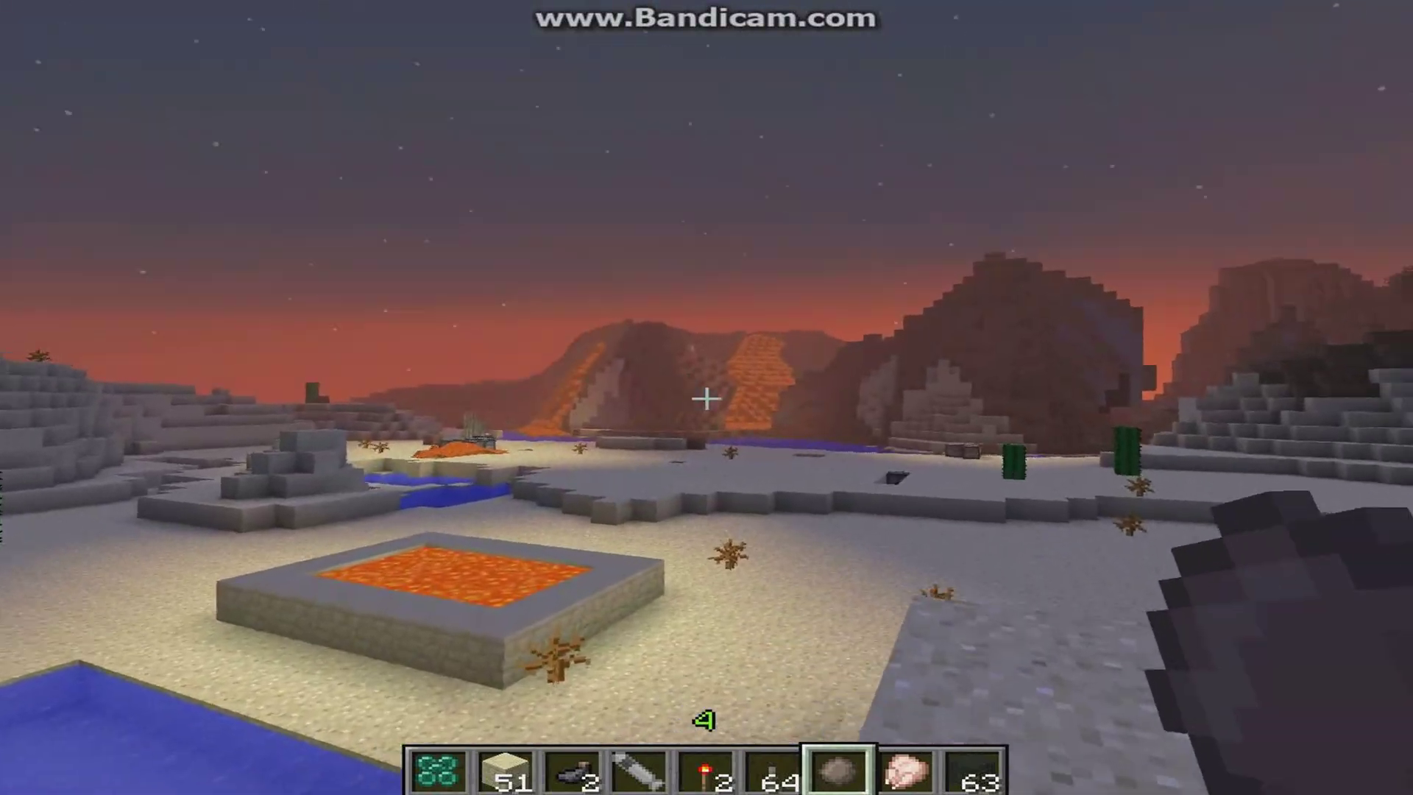